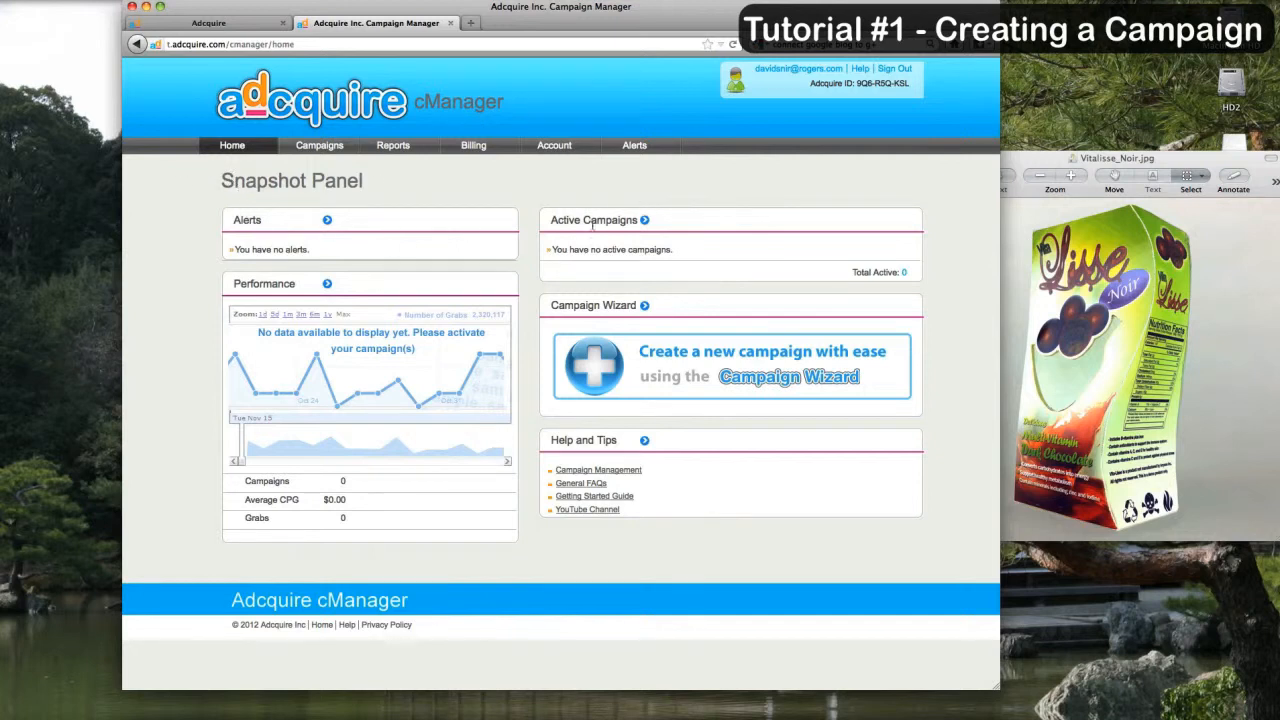
Step: Review the Active Campaigns and Performance sections of the Snapshot Panel, including Campaigns, Average CPG and Grabs
drag(551, 220, 648, 219)
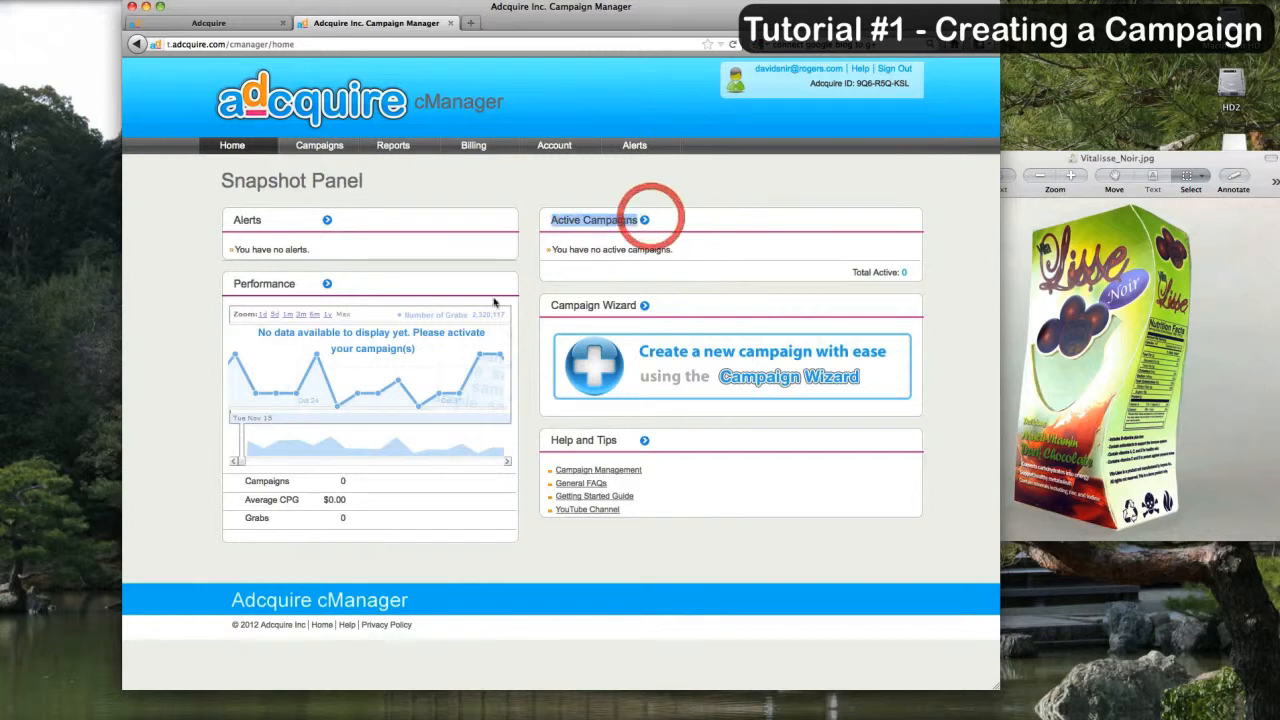
mouse_move(409, 357)
mouse_down()
mouse_move(439, 359)
mouse_move(403, 365)
mouse_move(397, 384)
mouse_move(403, 359)
mouse_up()
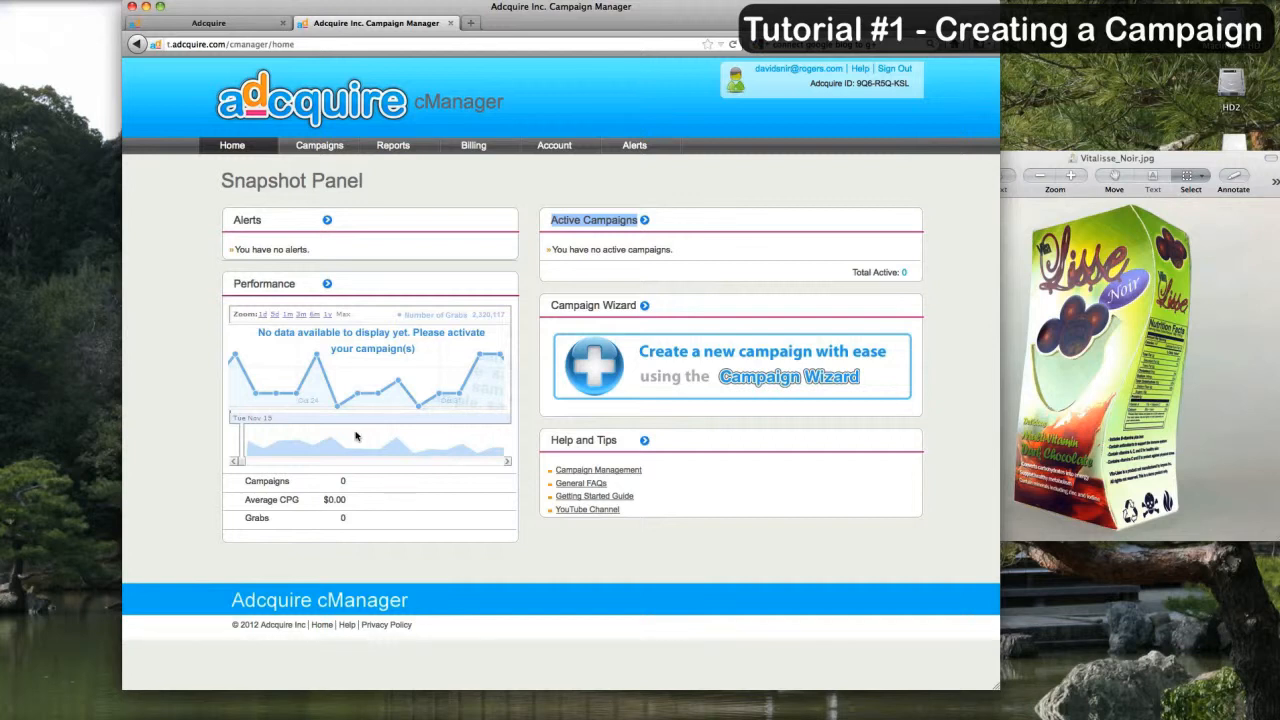
click(299, 481)
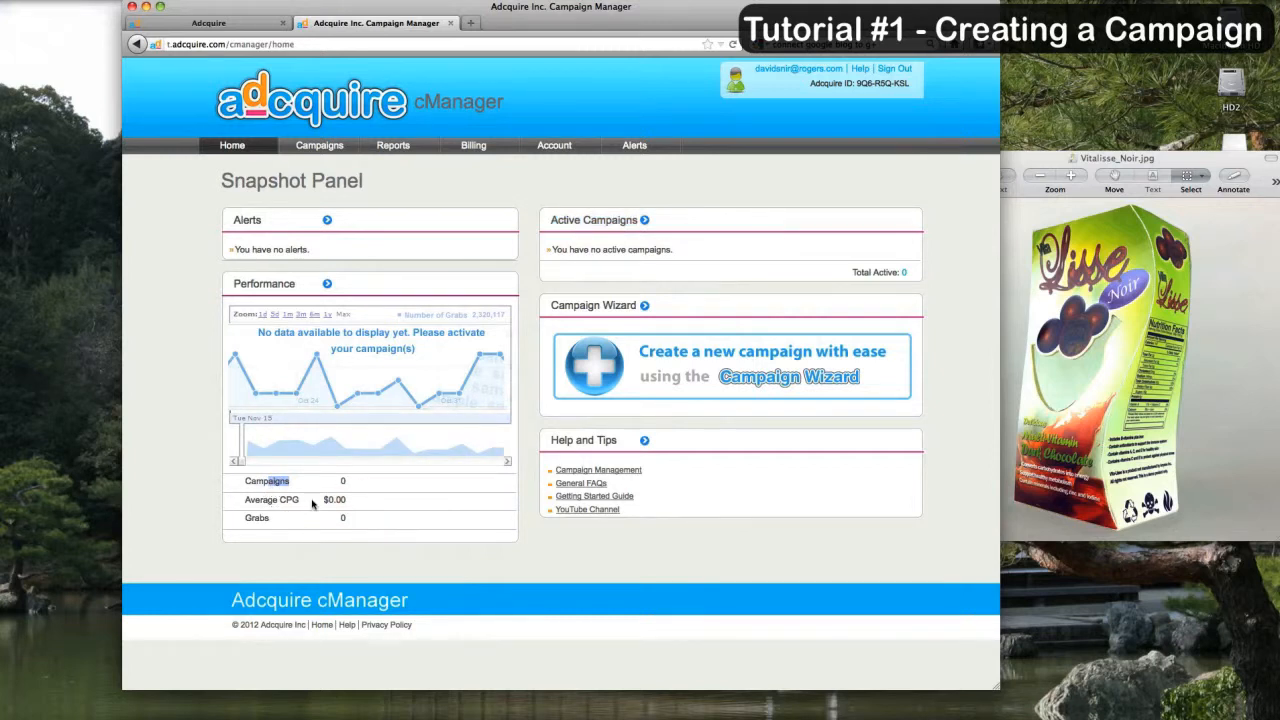
drag(297, 500, 279, 500)
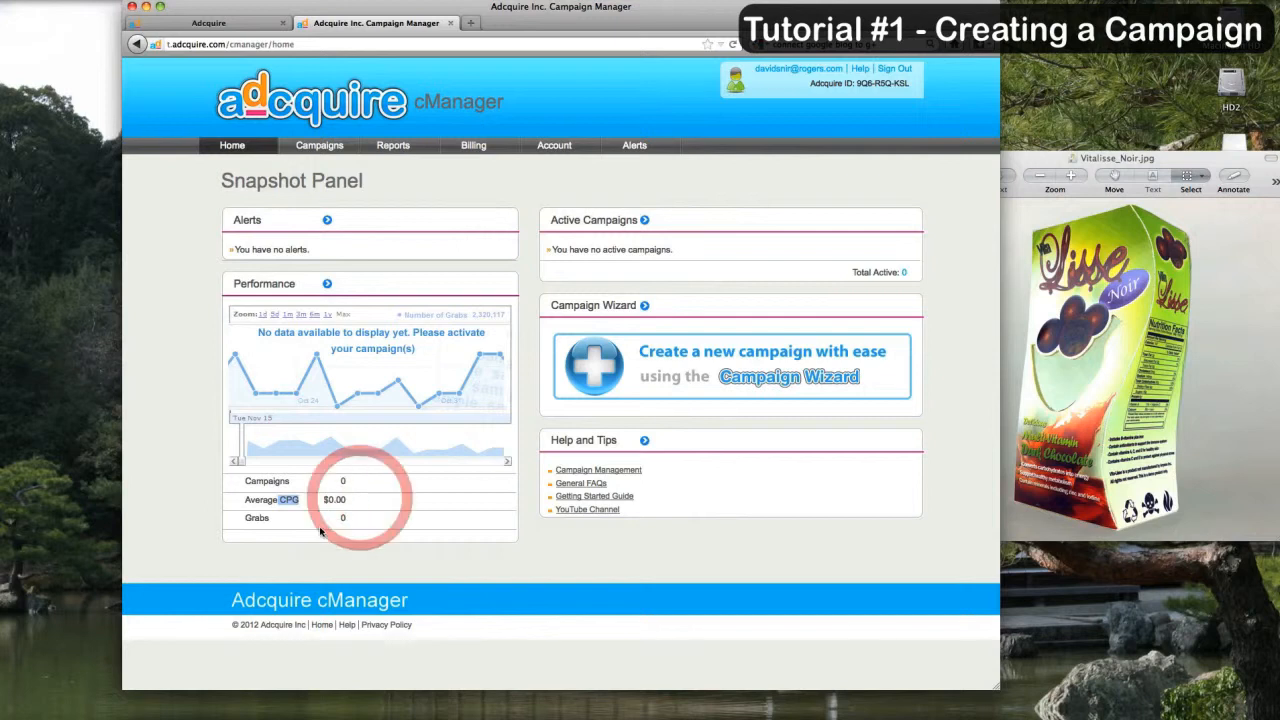
double_click(256, 517)
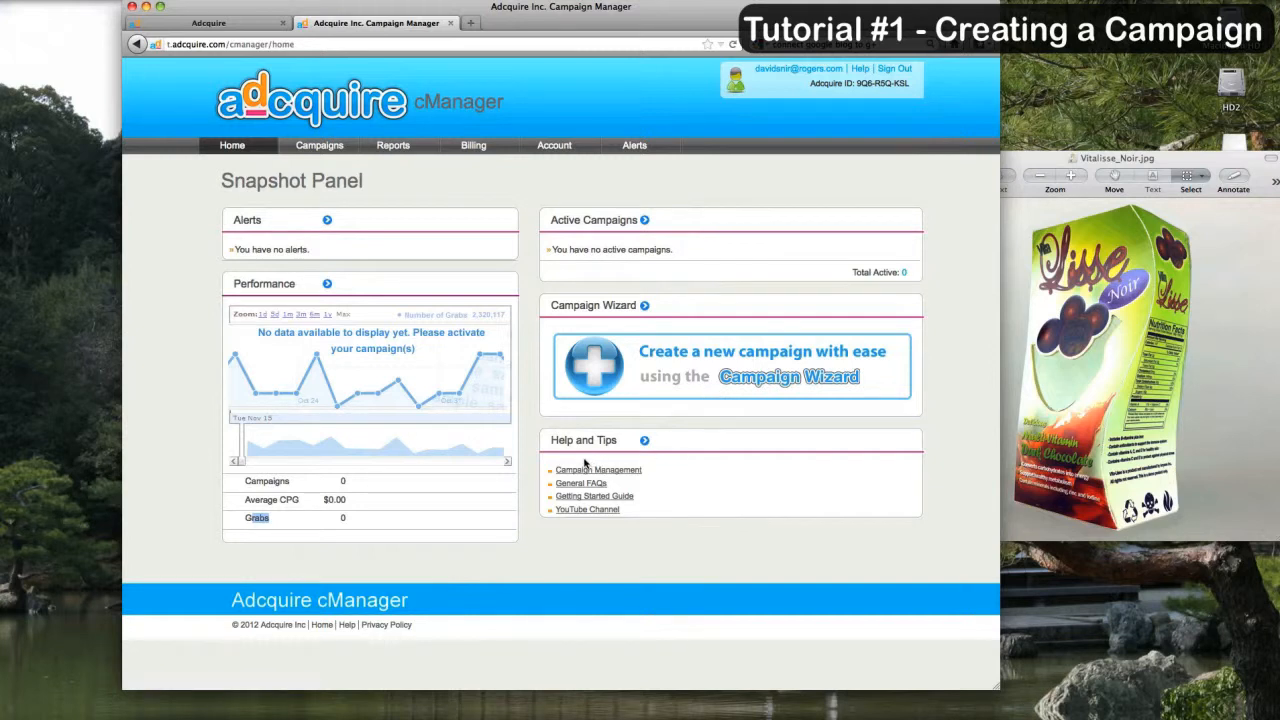
Step: Open the Adcquire Help page in a separate browser tab, skim its topics and close that tab
right_click(858, 73)
click(880, 79)
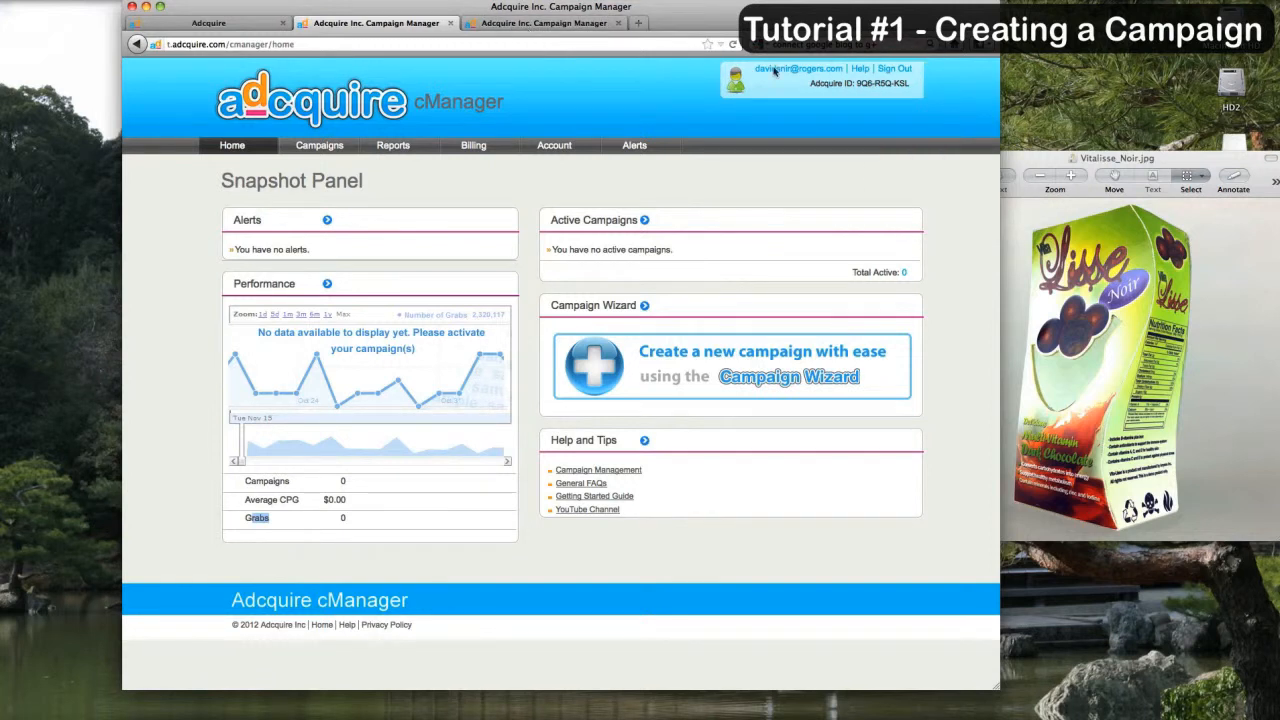
click(600, 26)
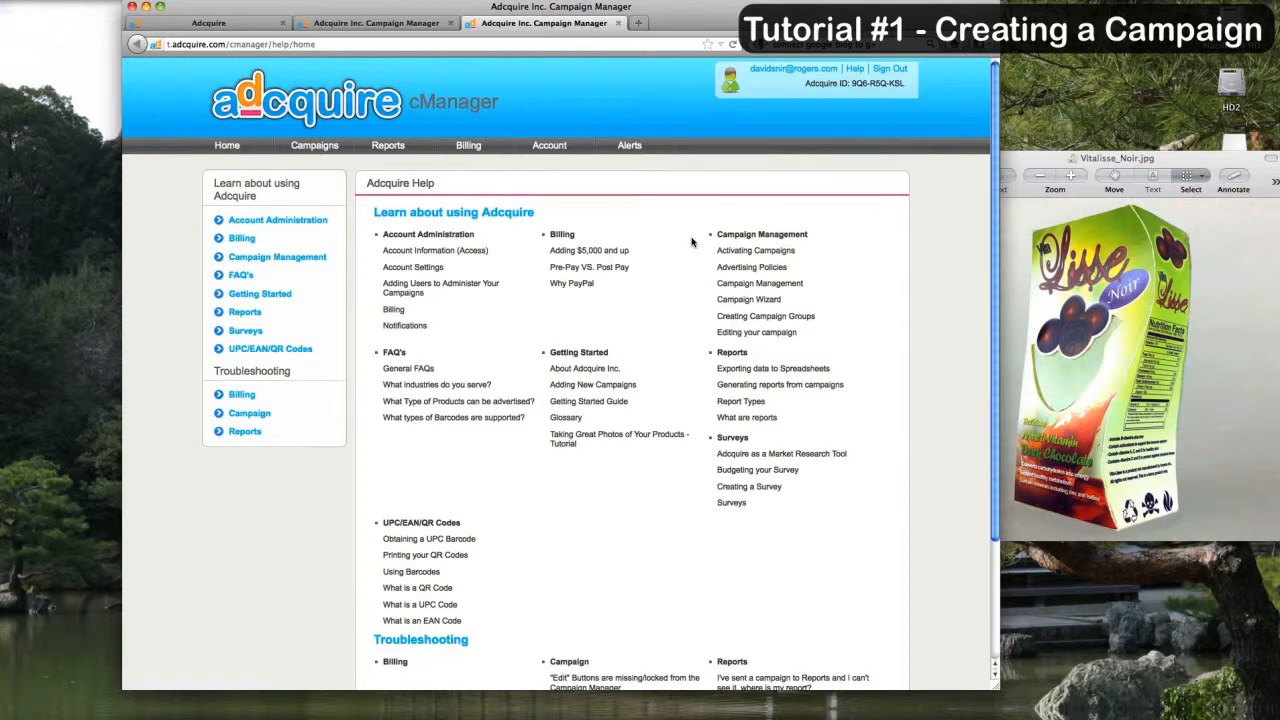
scroll(679, 321, down, 2)
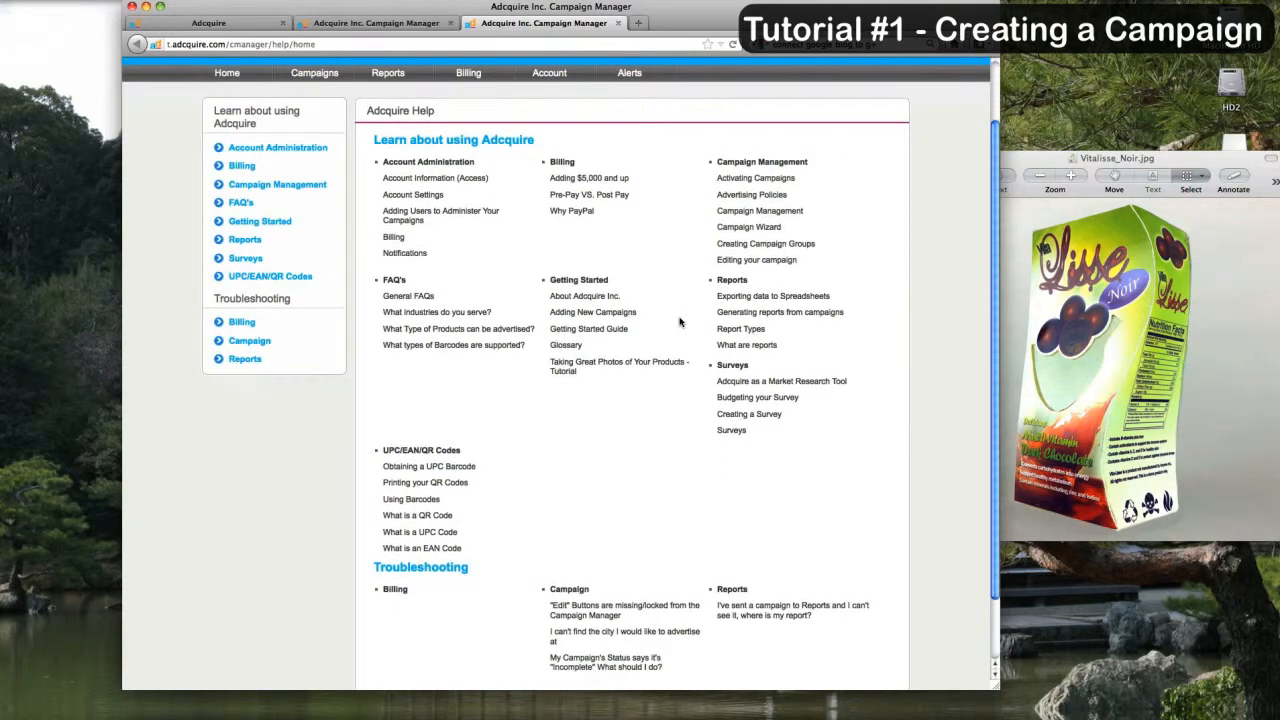
scroll(679, 321, down, 1)
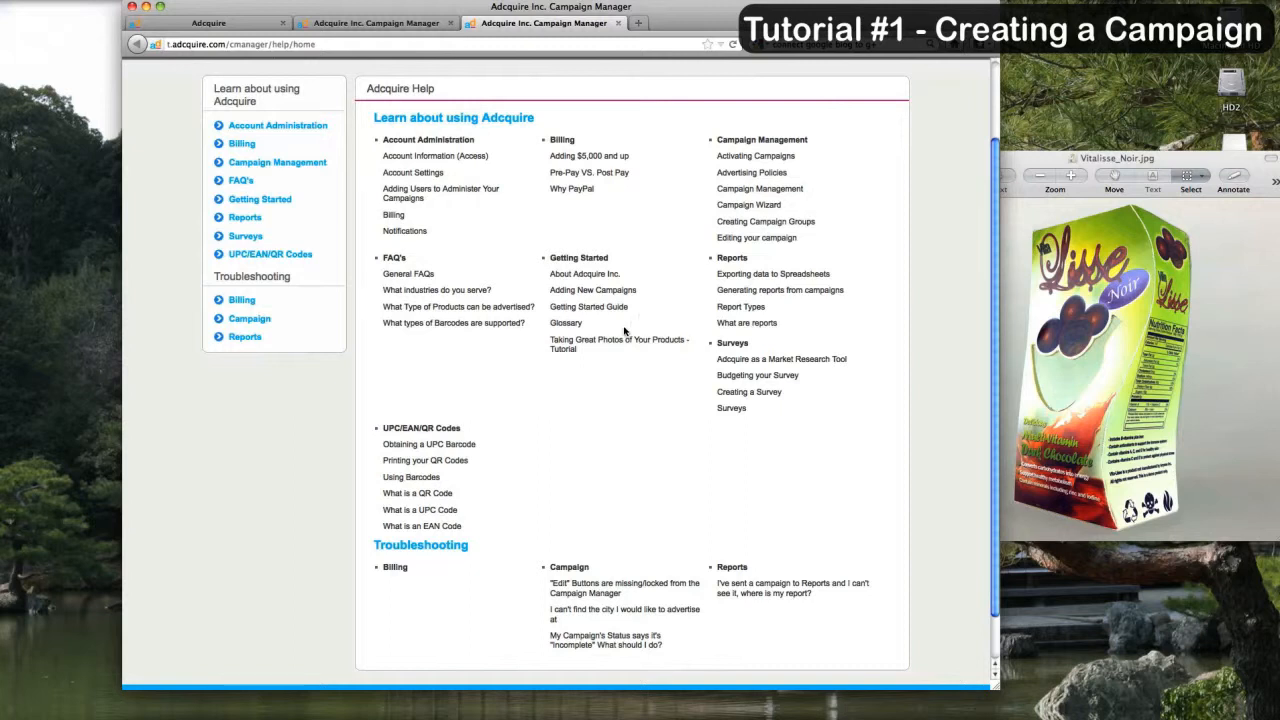
scroll(615, 345, up, 3)
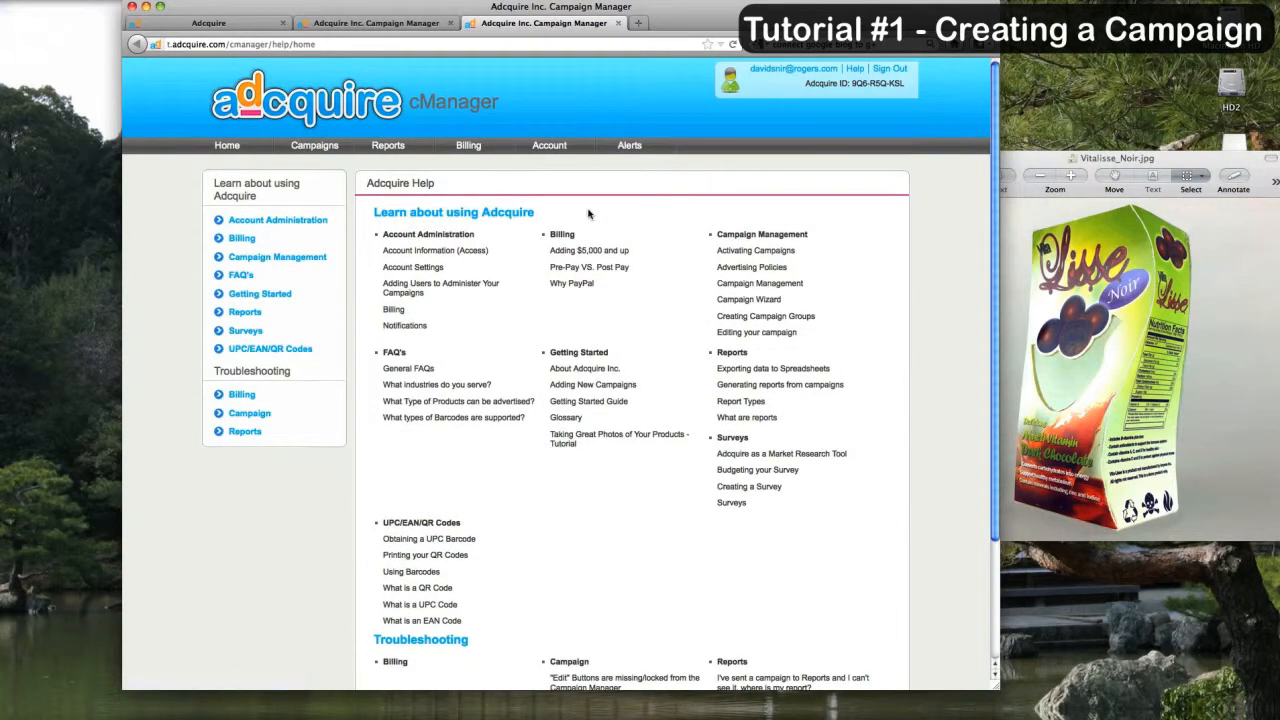
click(619, 23)
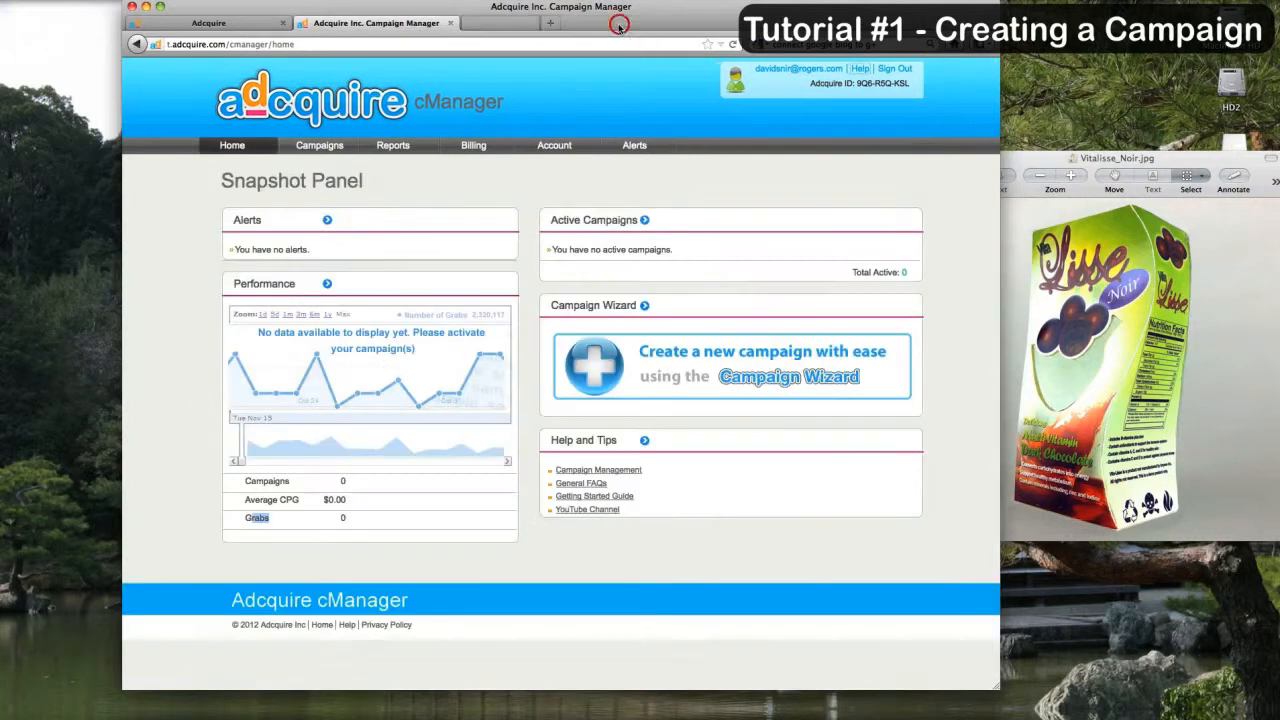
Step: Start a new campaign with the Campaign Wizard and review the help texts for product name, model/sub-name, brand and UPC/EAN code
click(598, 366)
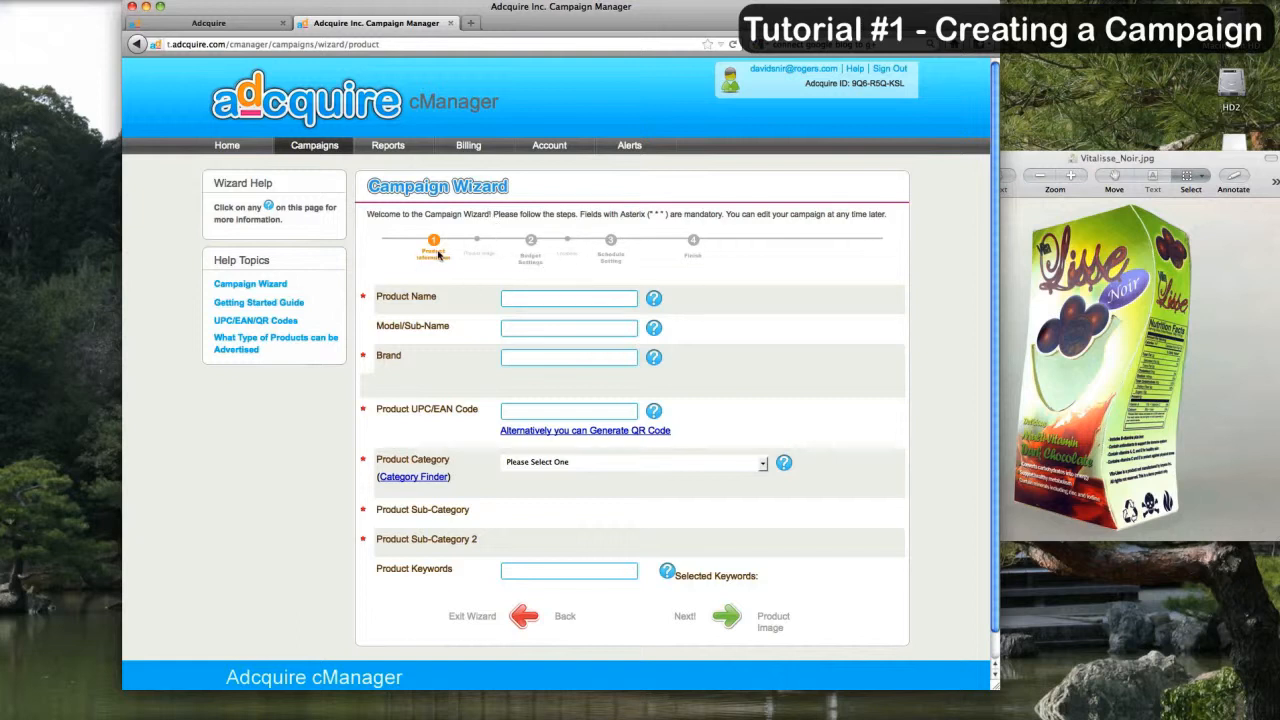
click(516, 300)
click(520, 327)
click(531, 357)
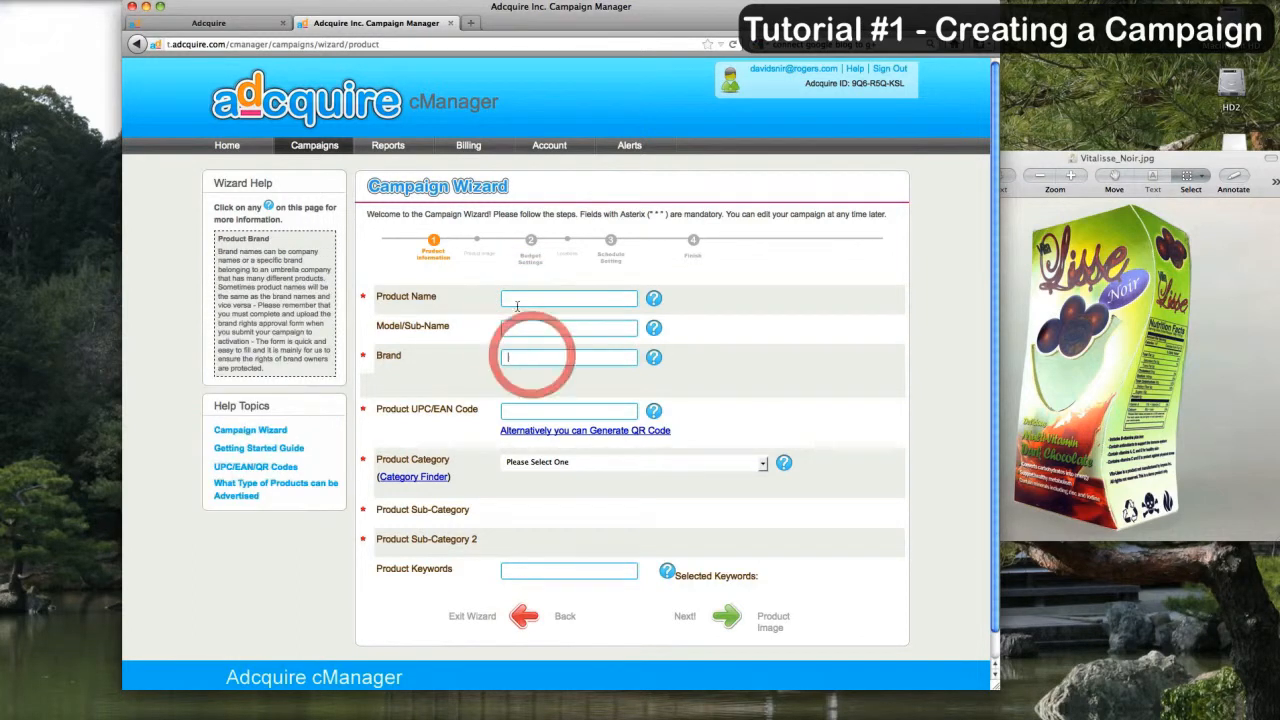
click(516, 298)
click(521, 333)
click(528, 358)
click(527, 328)
click(522, 297)
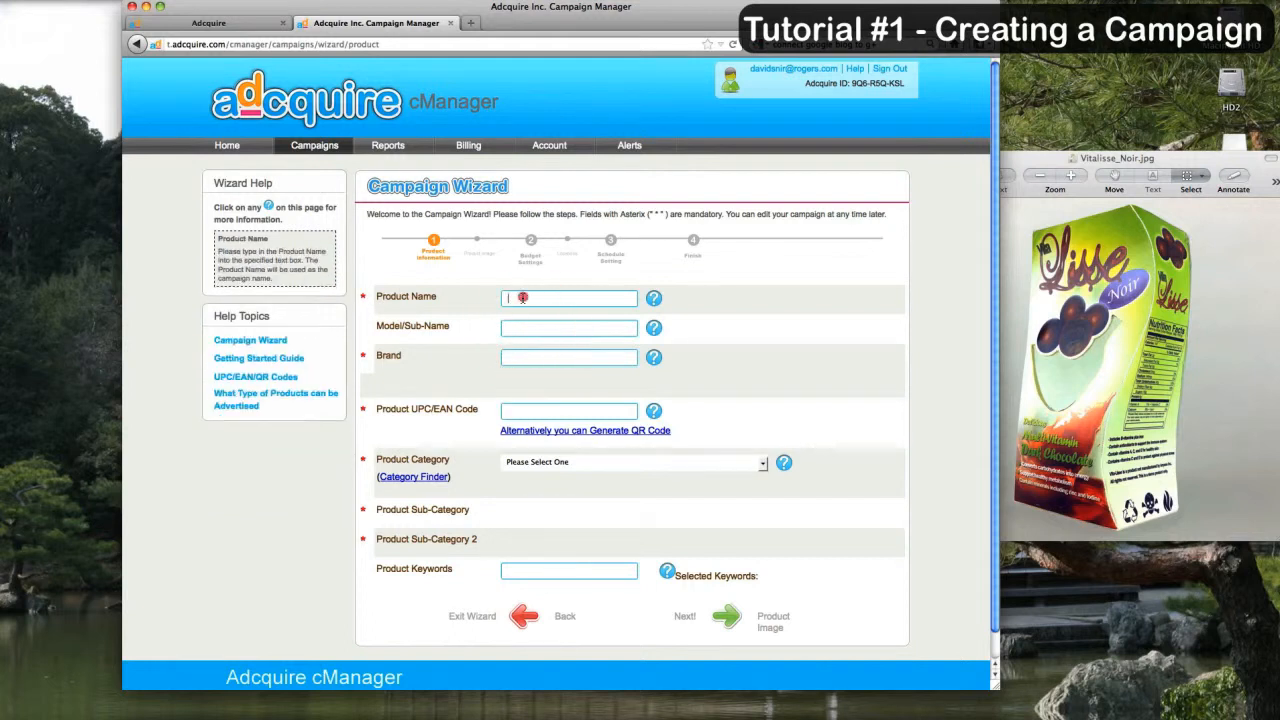
click(538, 362)
drag(222, 183, 300, 365)
click(514, 357)
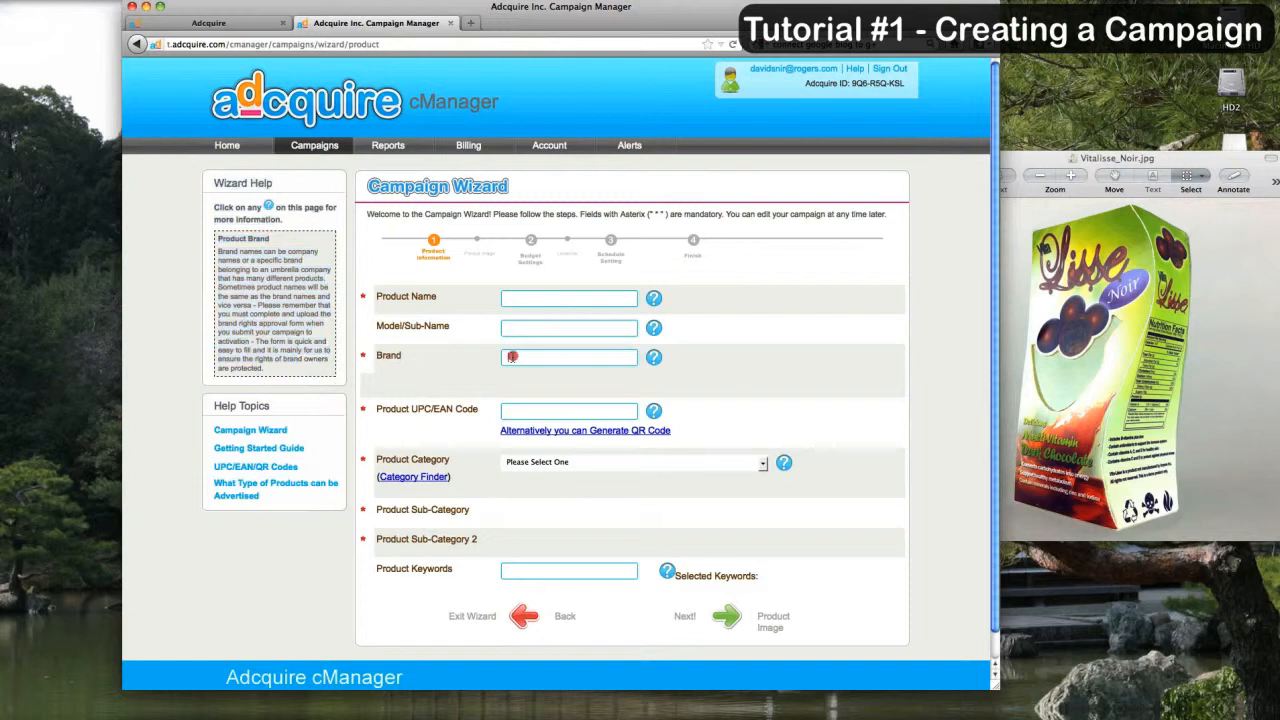
click(512, 326)
click(524, 410)
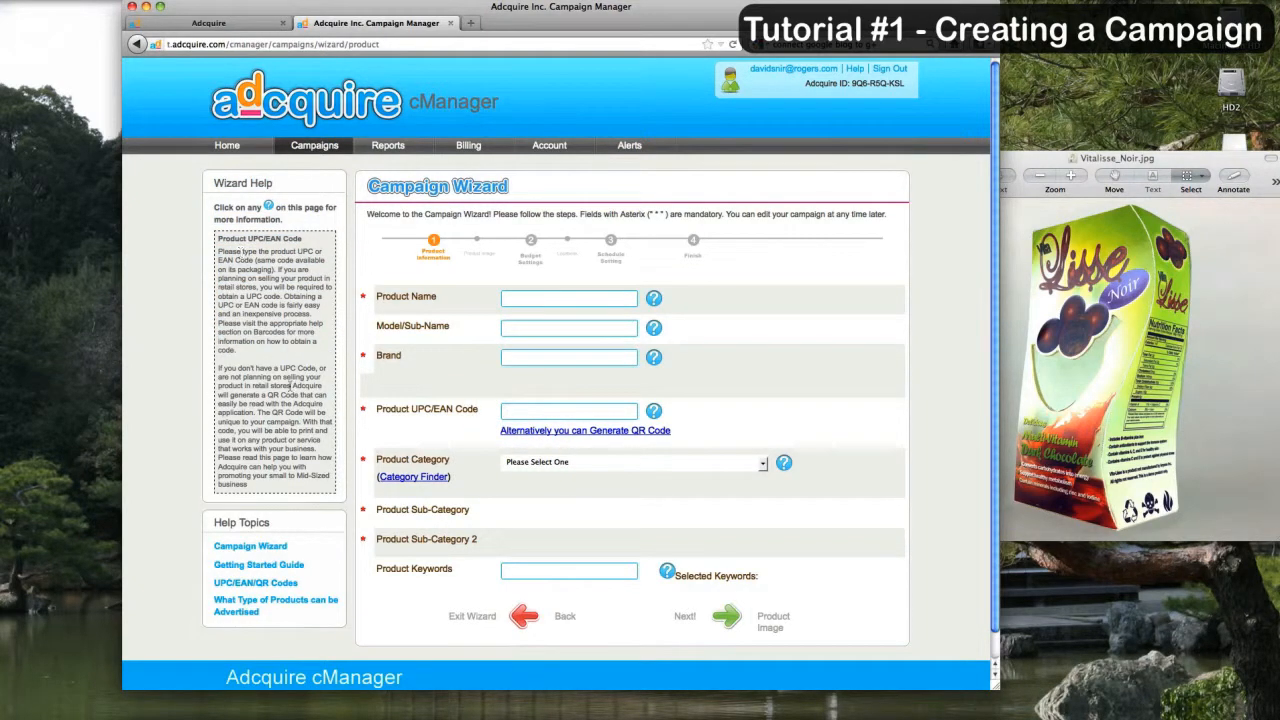
Step: Enter VitaLisse as the product name
click(530, 300)
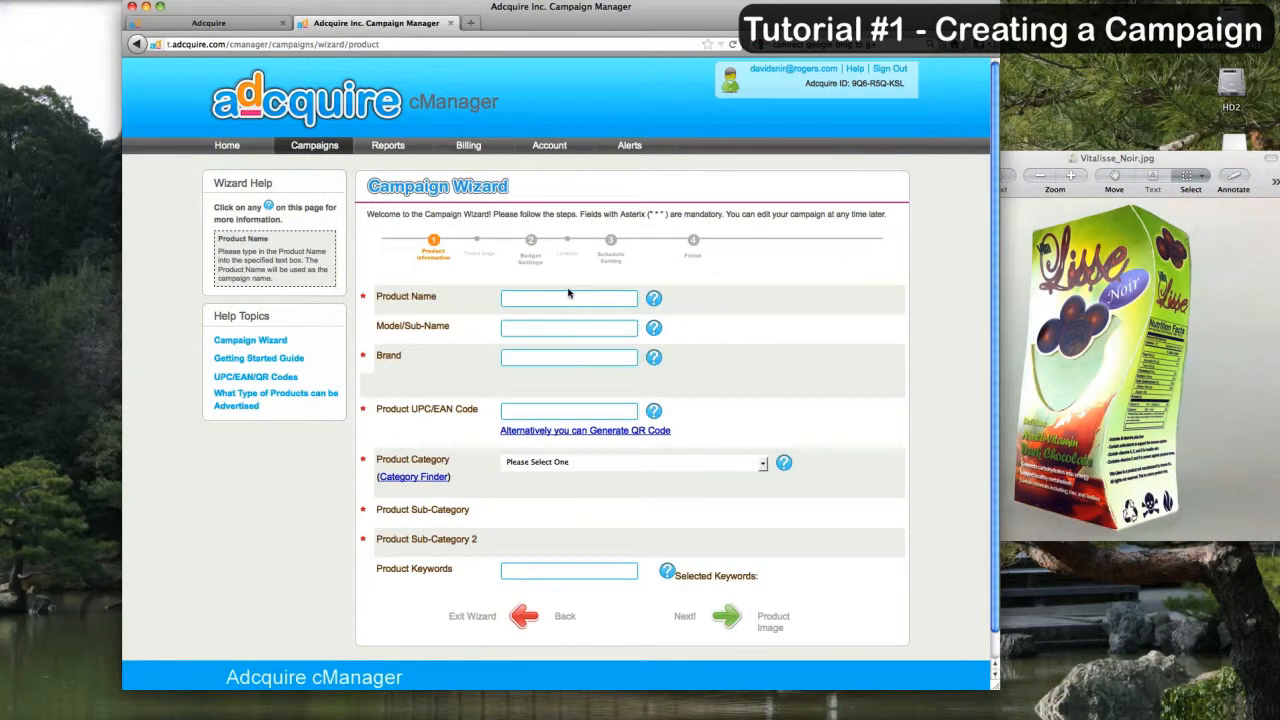
text(vi)
key(Down)
key(Down)
key(Return)
Step: Inspect the package in the Vitalisse_Noir.jpg image, move the image aside, and enter Noir as the model/sub-name
click(599, 330)
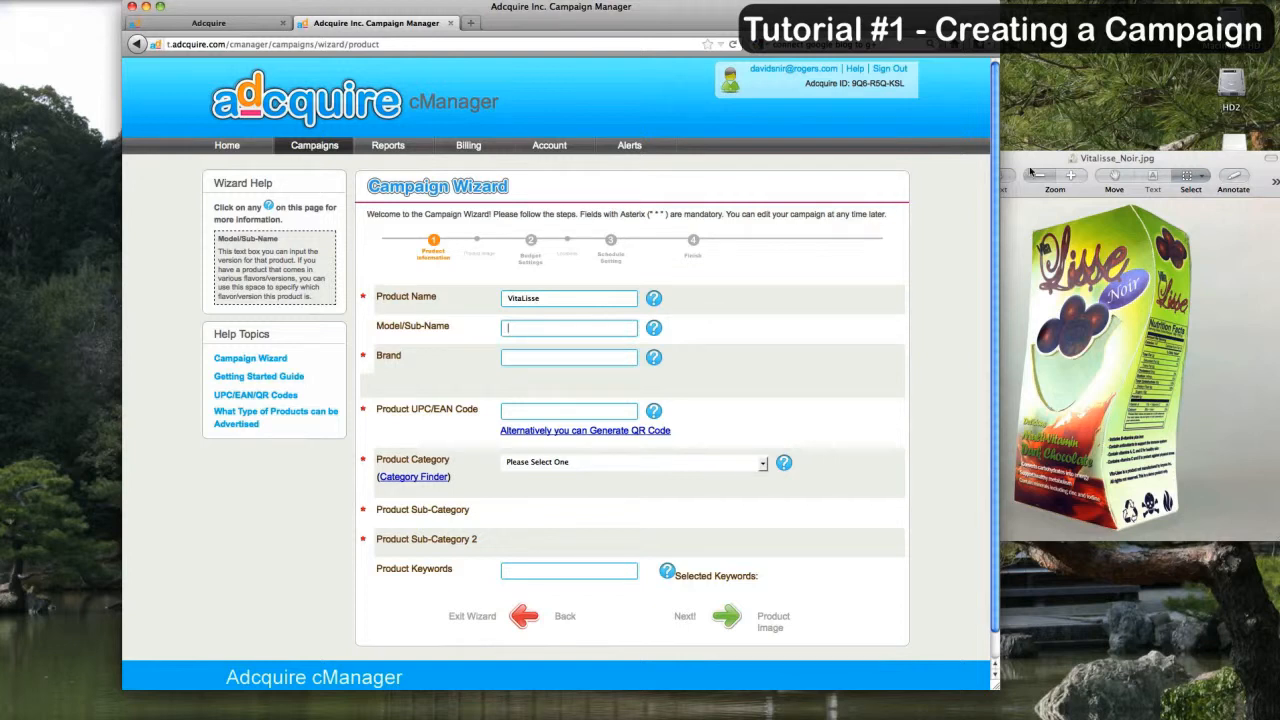
drag(1030, 159, 517, 184)
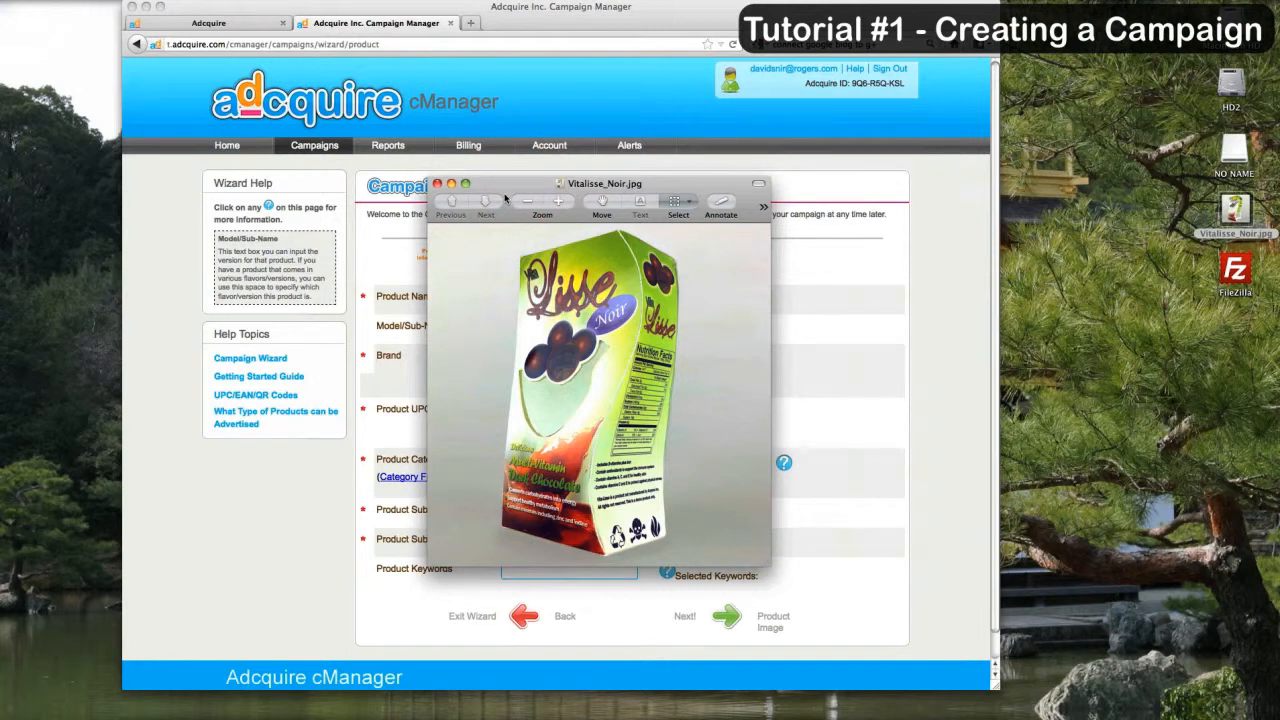
drag(507, 187, 554, 173)
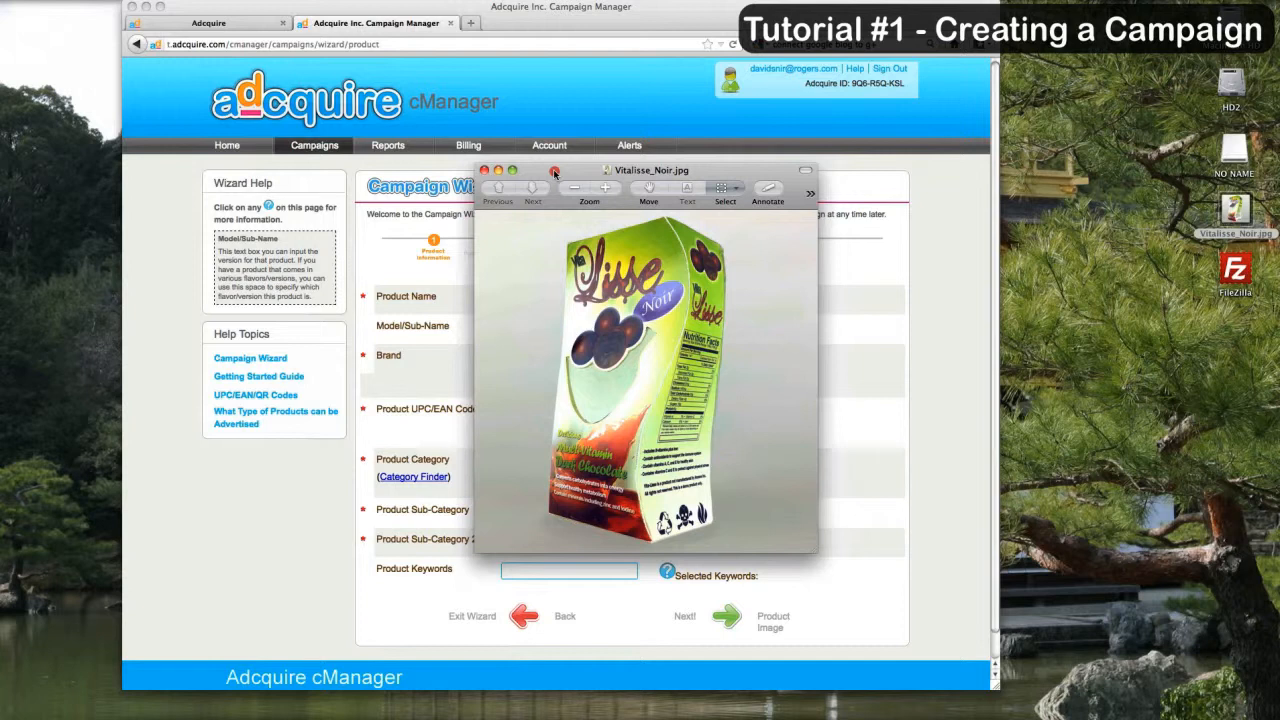
drag(554, 173, 1003, 180)
click(587, 328)
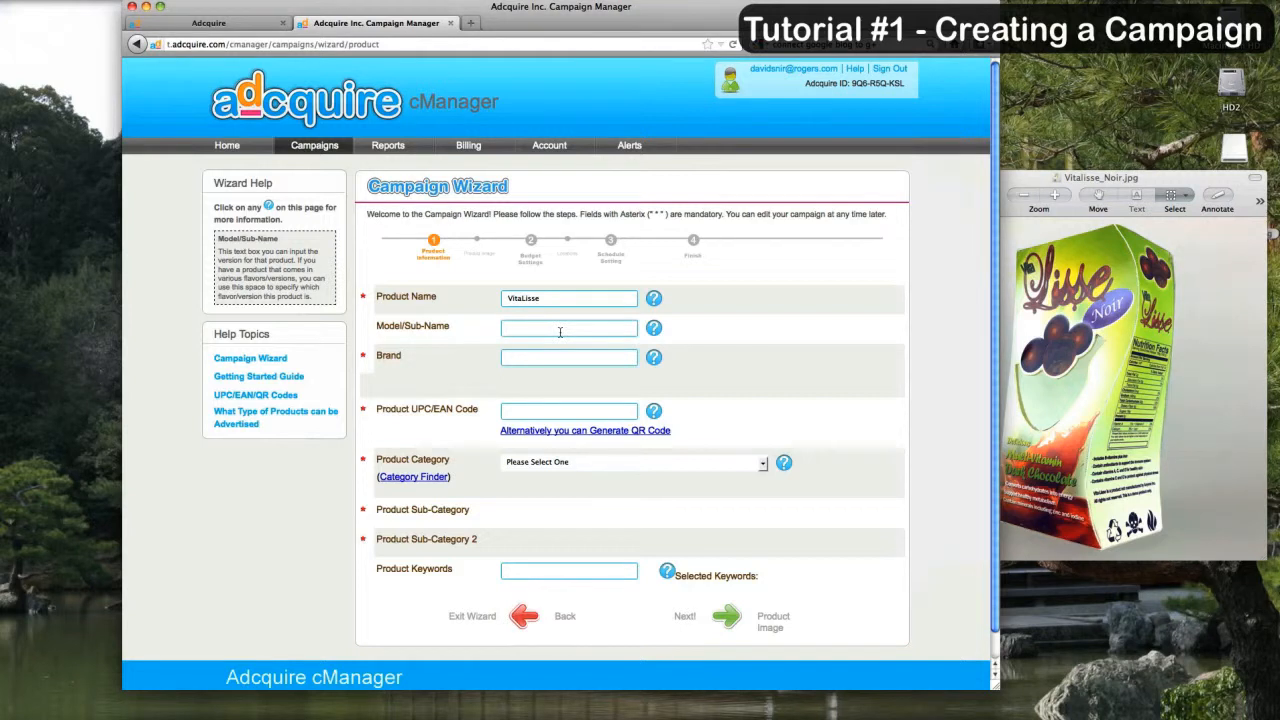
text(Noir)
Step: Enter Health Labs Inc as the brand and dismiss the brand suggestion
click(555, 360)
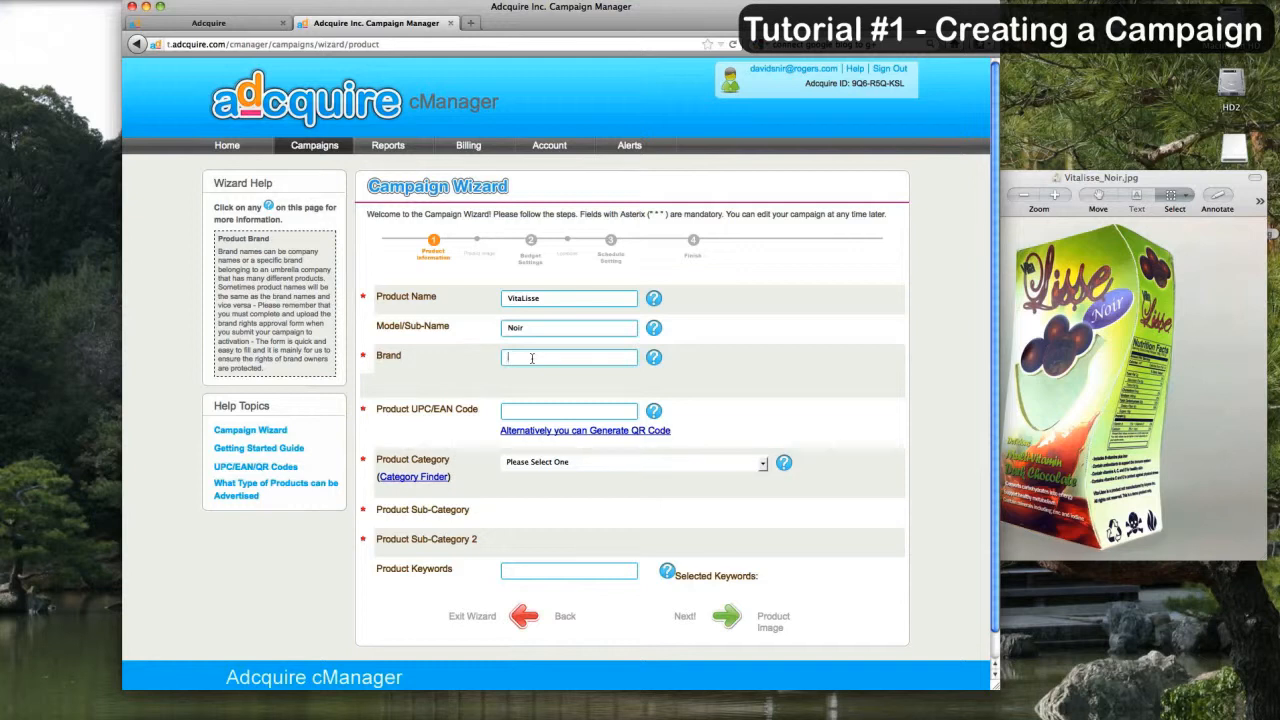
text(b)
text(ea)
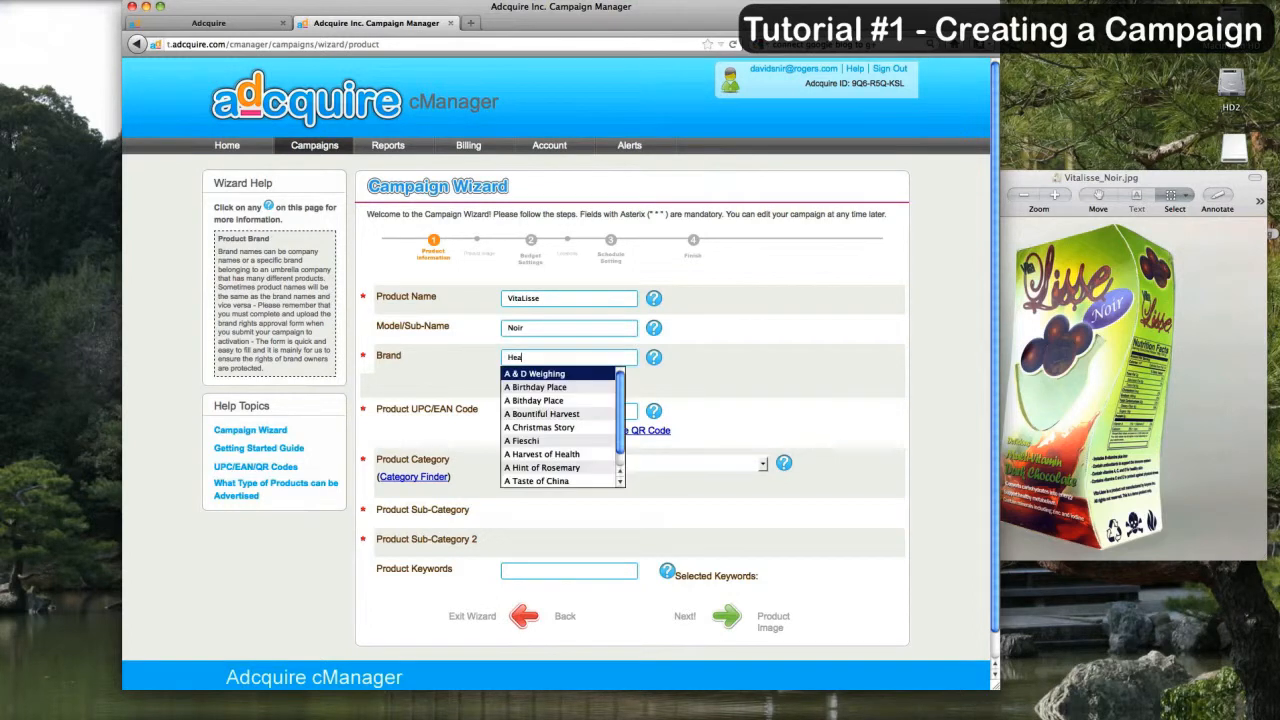
text(lth Labs Inc)
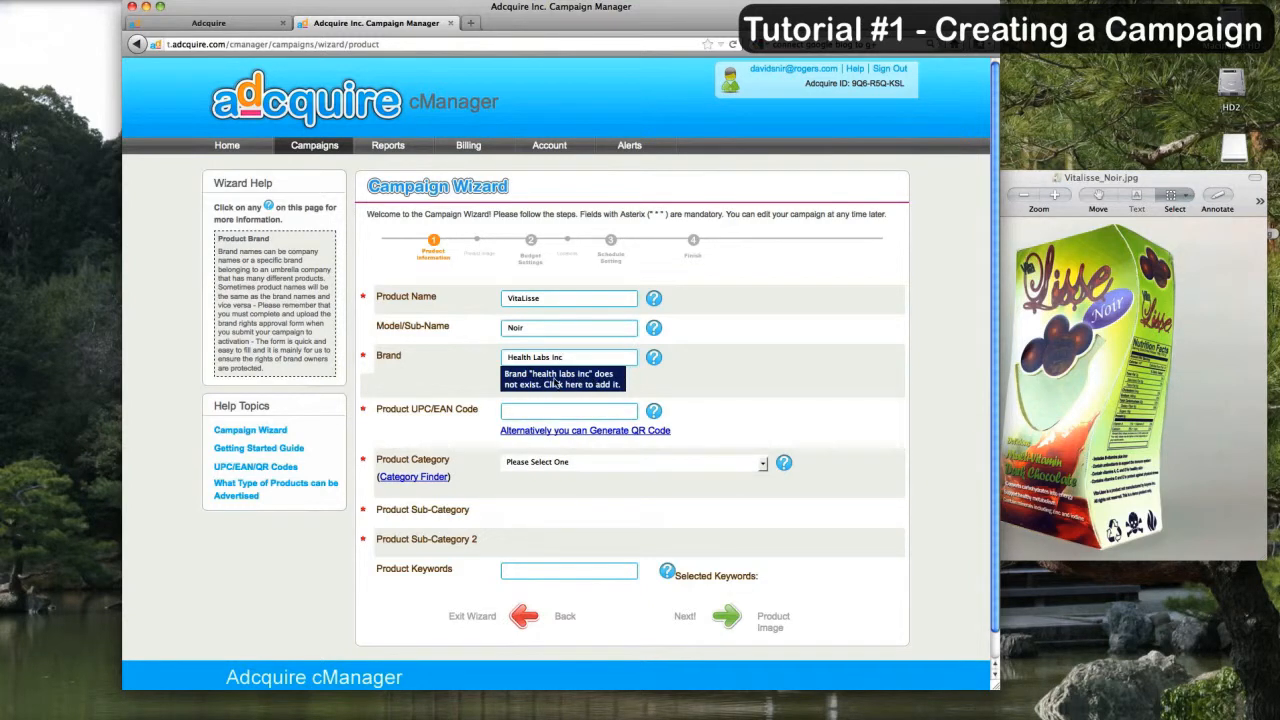
click(478, 369)
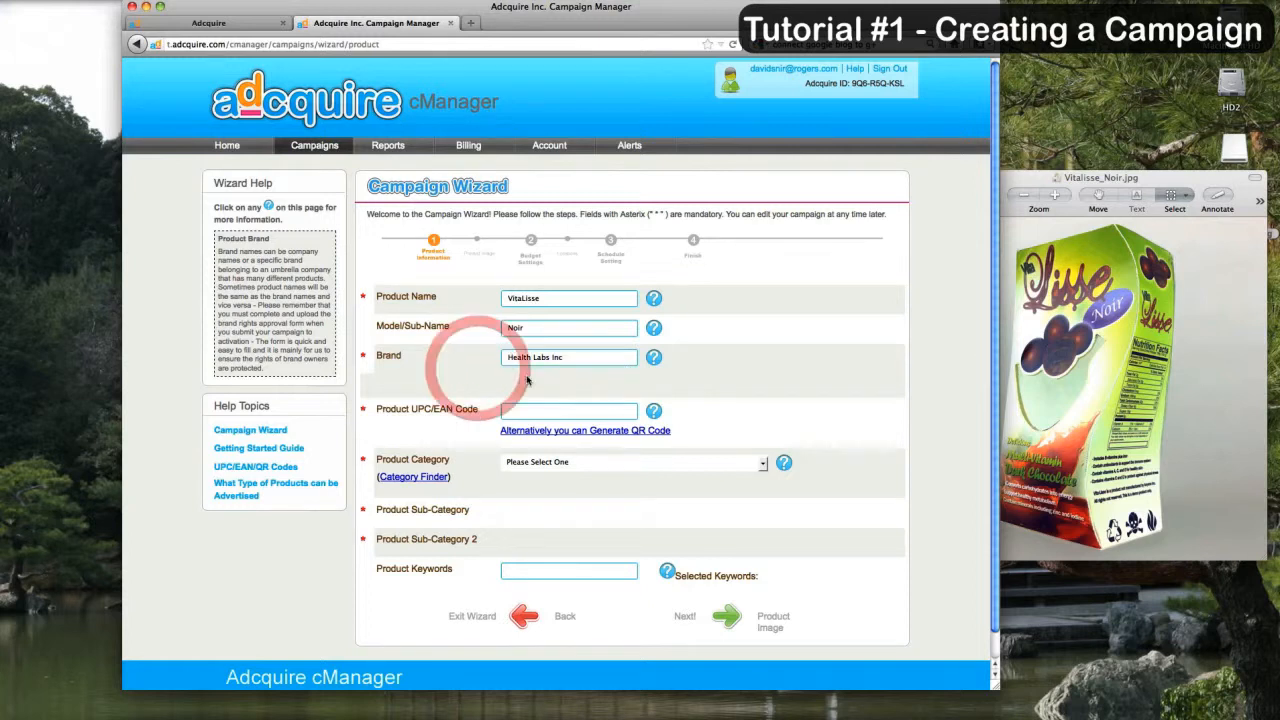
Step: Generate a QR code for the product in place of a UPC/EAN code
click(588, 412)
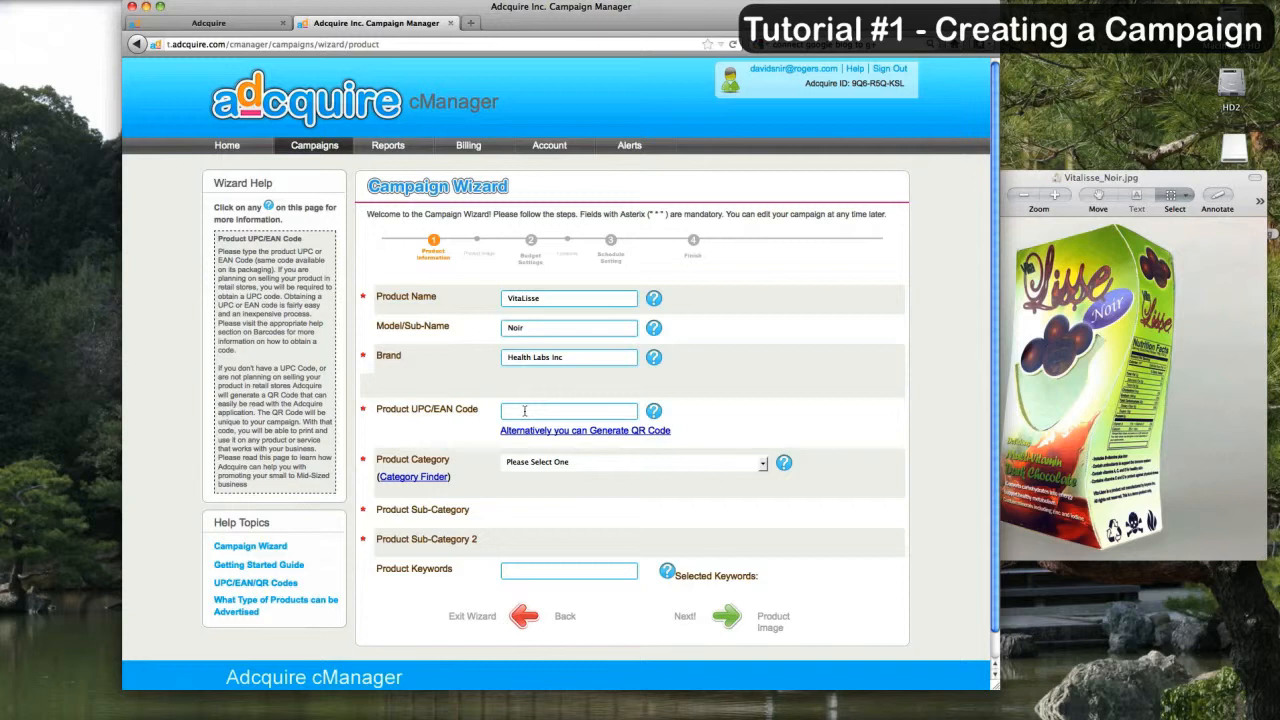
click(590, 432)
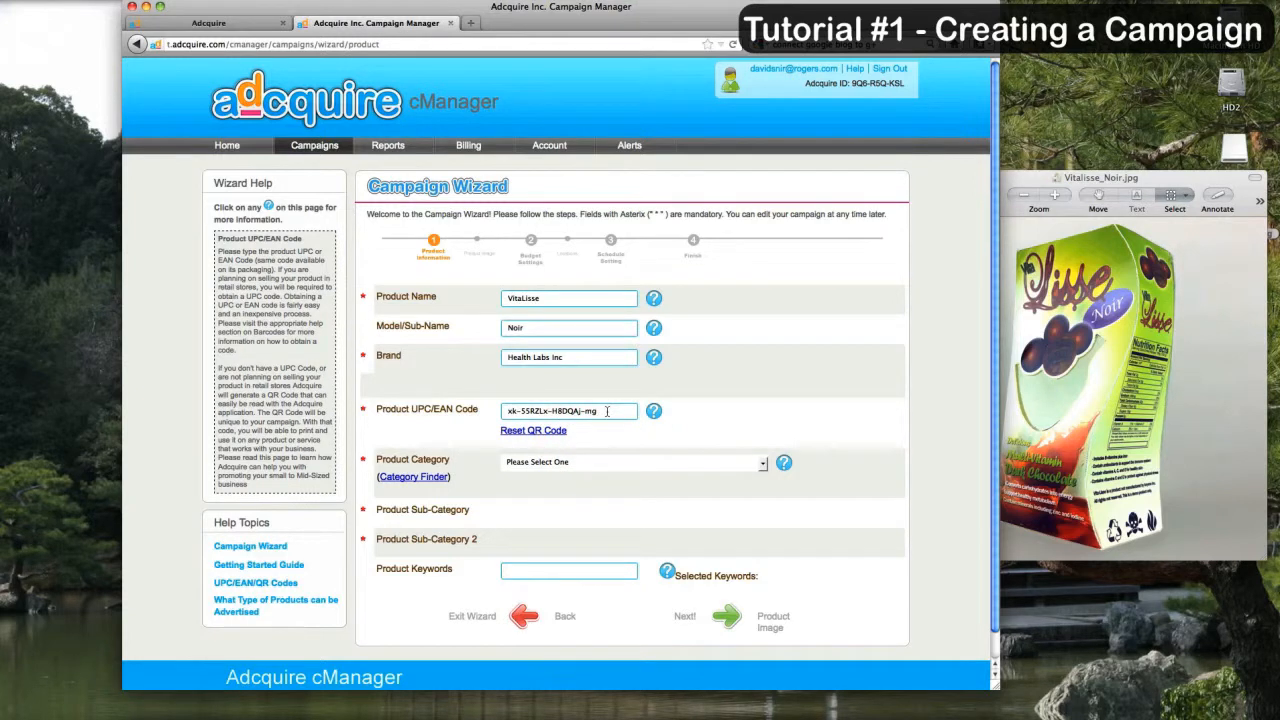
click(607, 411)
Step: Switch to the other browser window, view the GS1 US site and QRlicious custom QR code showcase, and return to the Campaign Wizard
key(ctrl+Right)
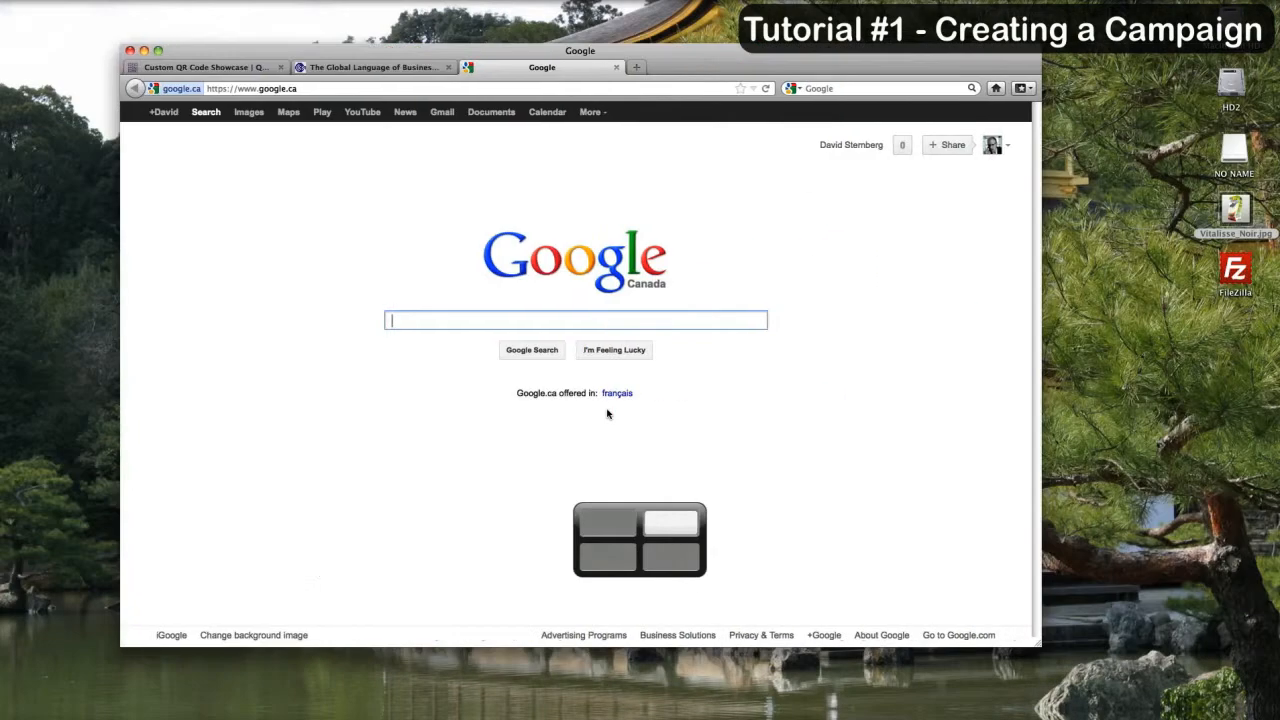
click(340, 67)
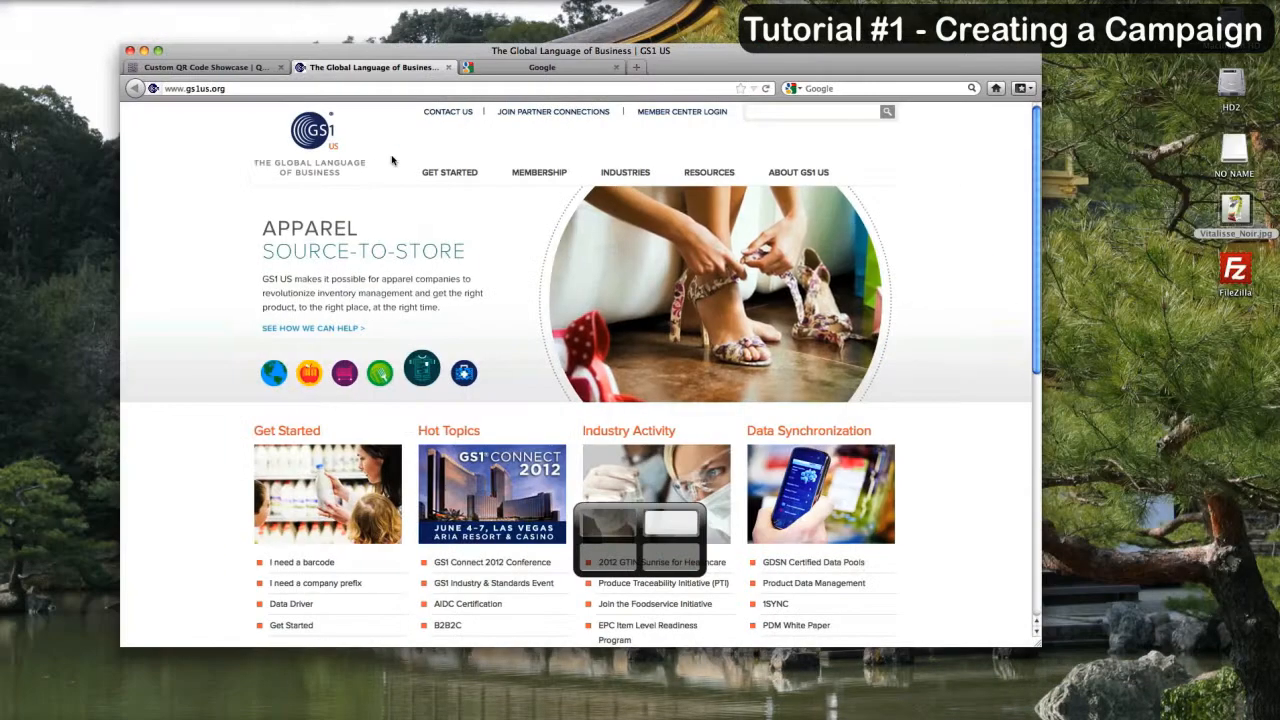
click(237, 66)
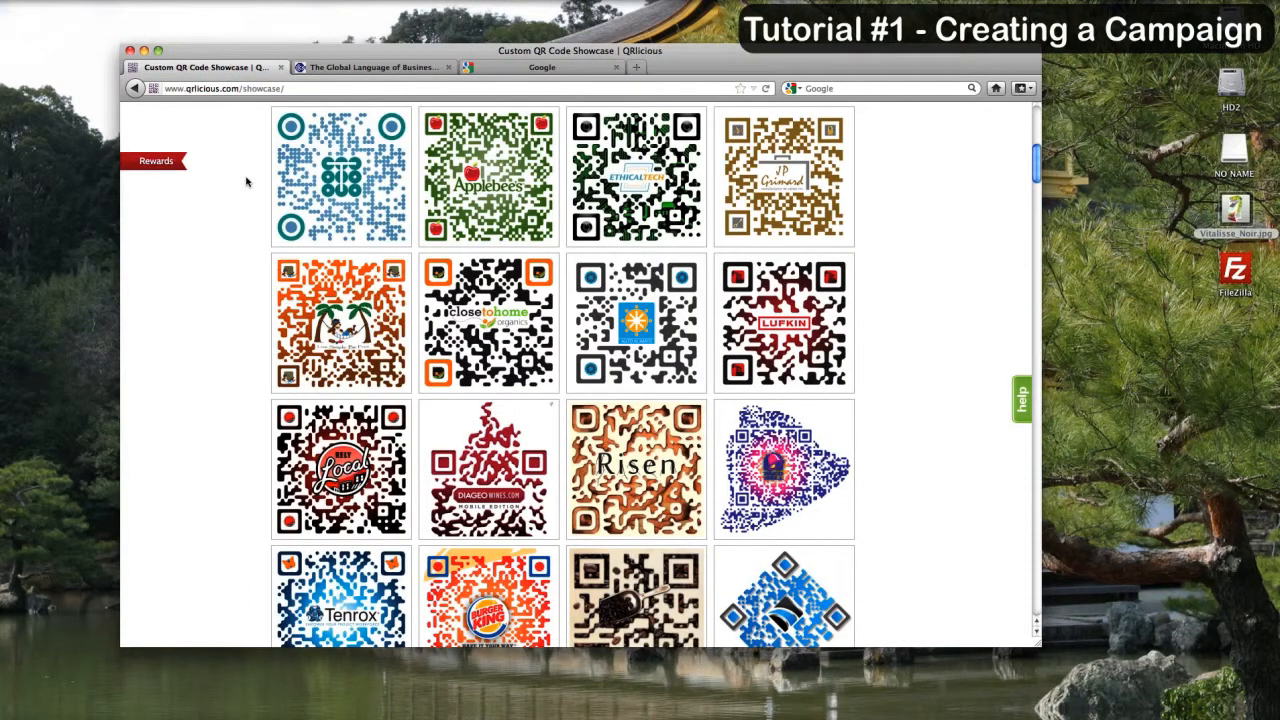
scroll(246, 181, up, 5)
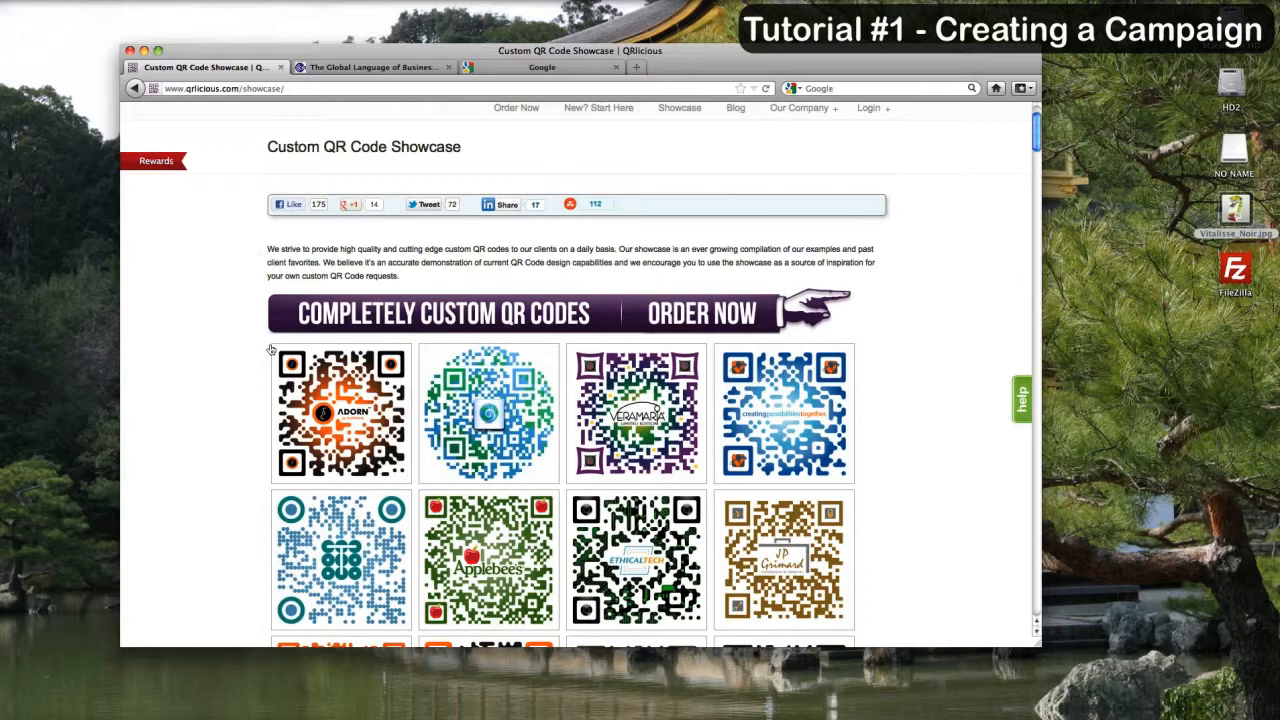
scroll(257, 348, down, 5)
scroll(256, 348, down, 2)
scroll(255, 348, down, 12)
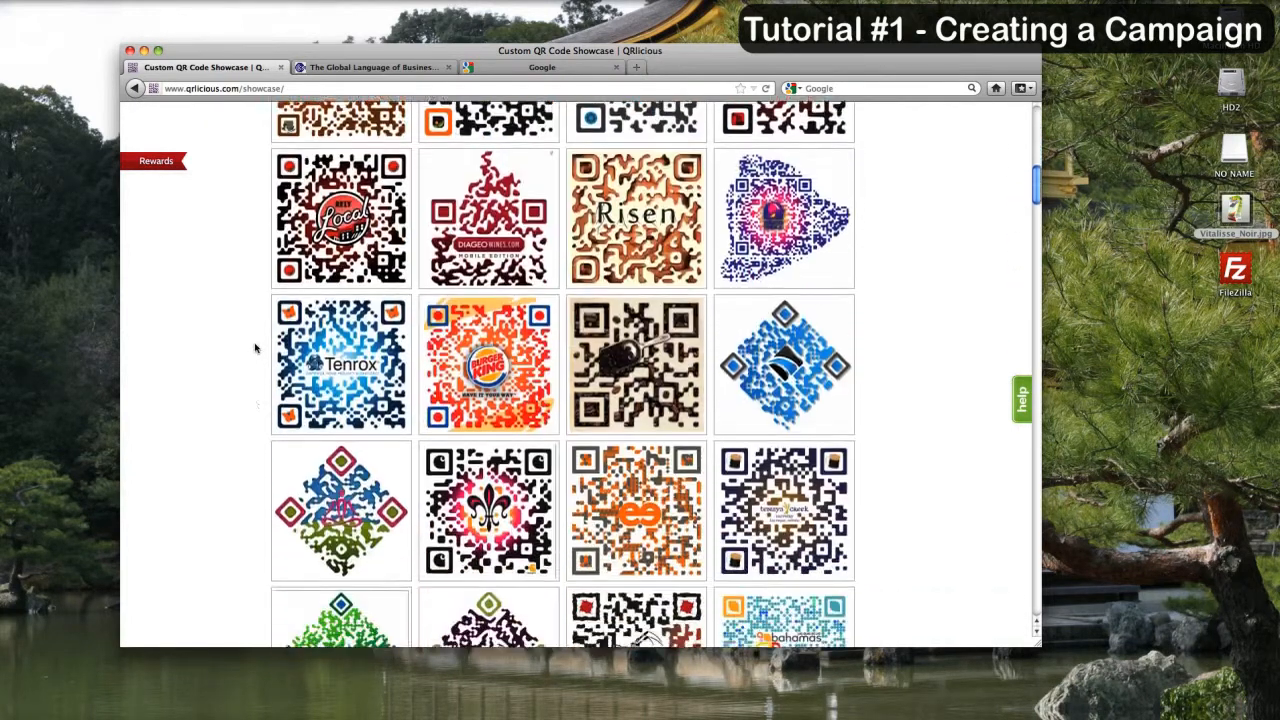
scroll(255, 348, down, 15)
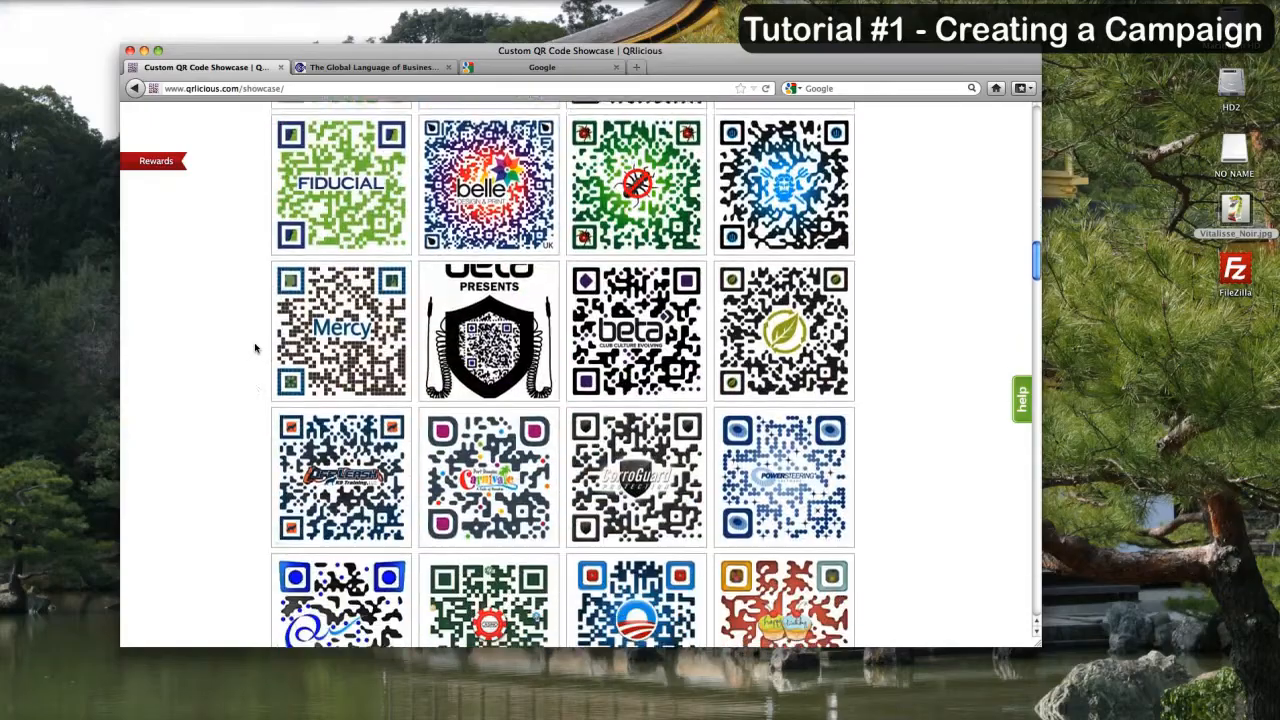
scroll(255, 348, up, 20)
scroll(255, 348, up, 4)
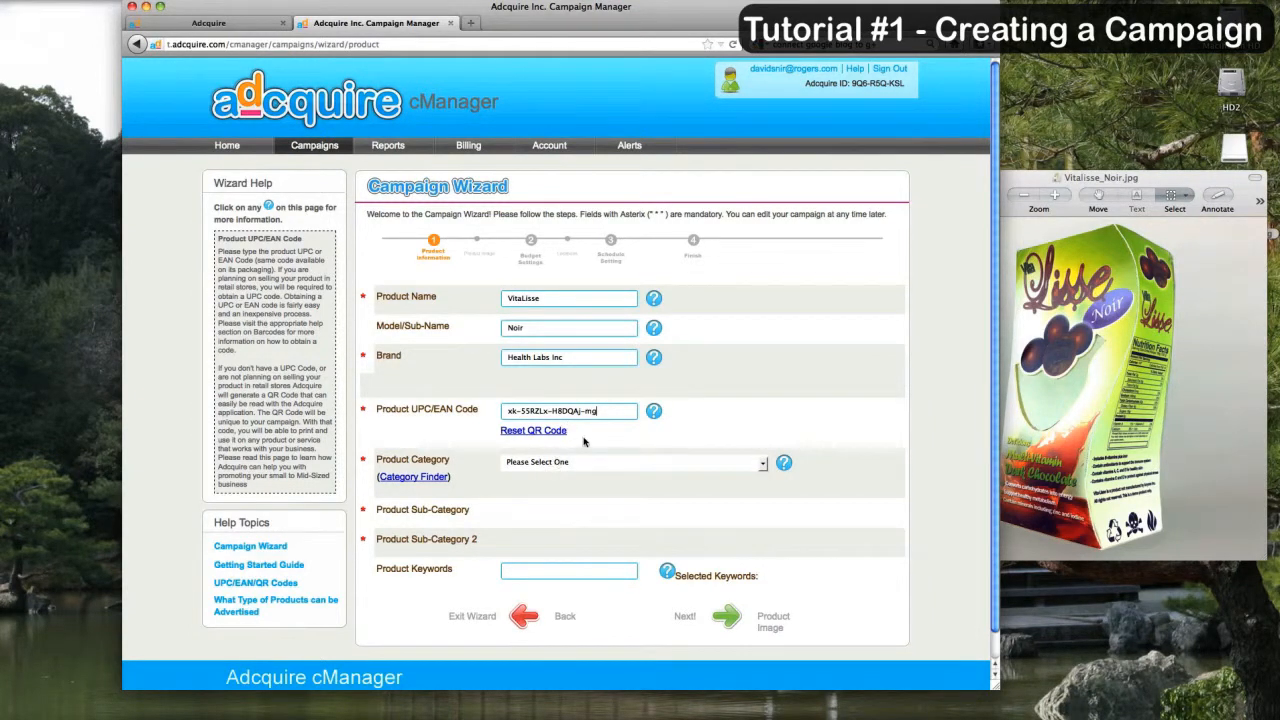
click(477, 437)
scroll(476, 436, down, 1)
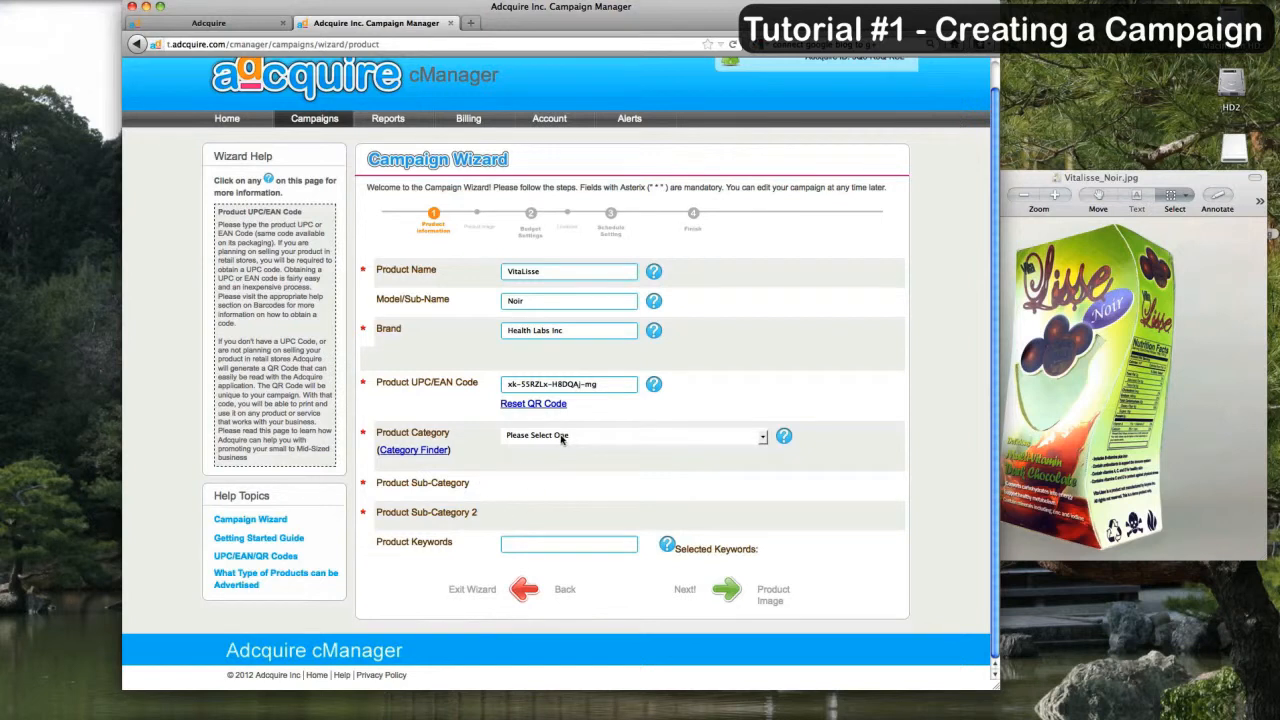
Step: Set the product category to Food & Beverages, sub-category to Food Items, and second sub-category to Candy, Sweets & Gum
click(1036, 178)
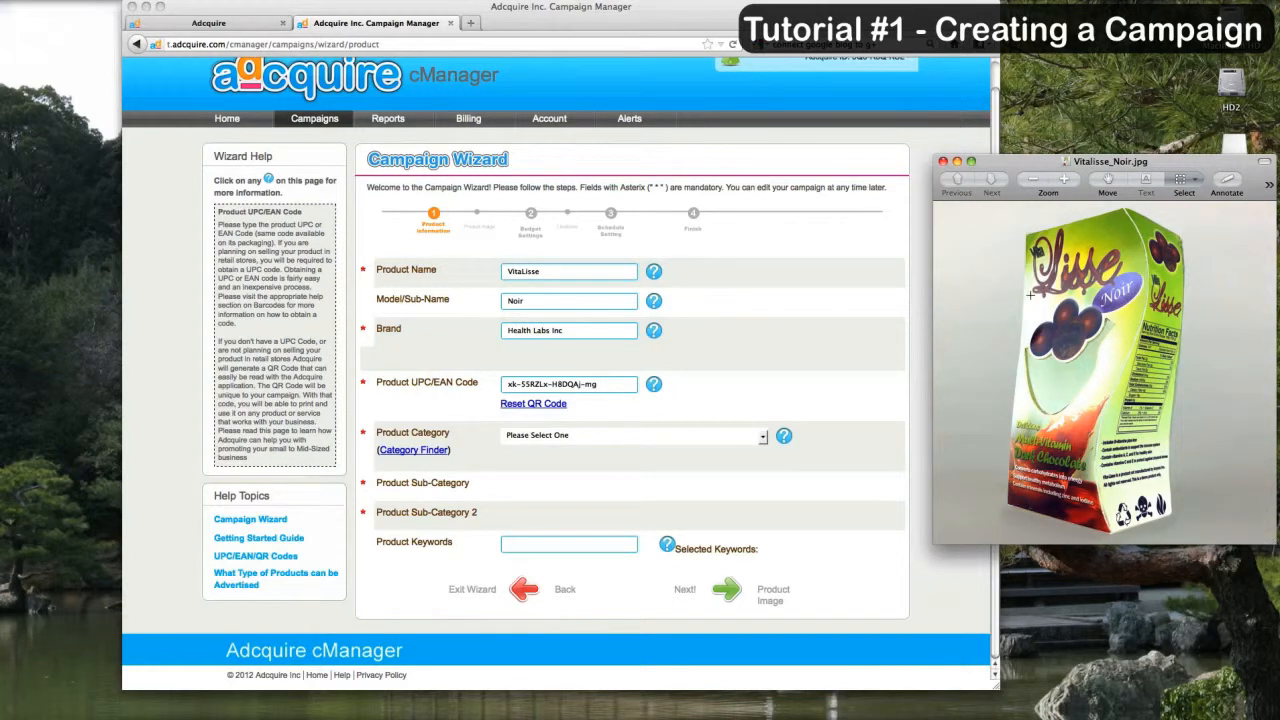
click(676, 394)
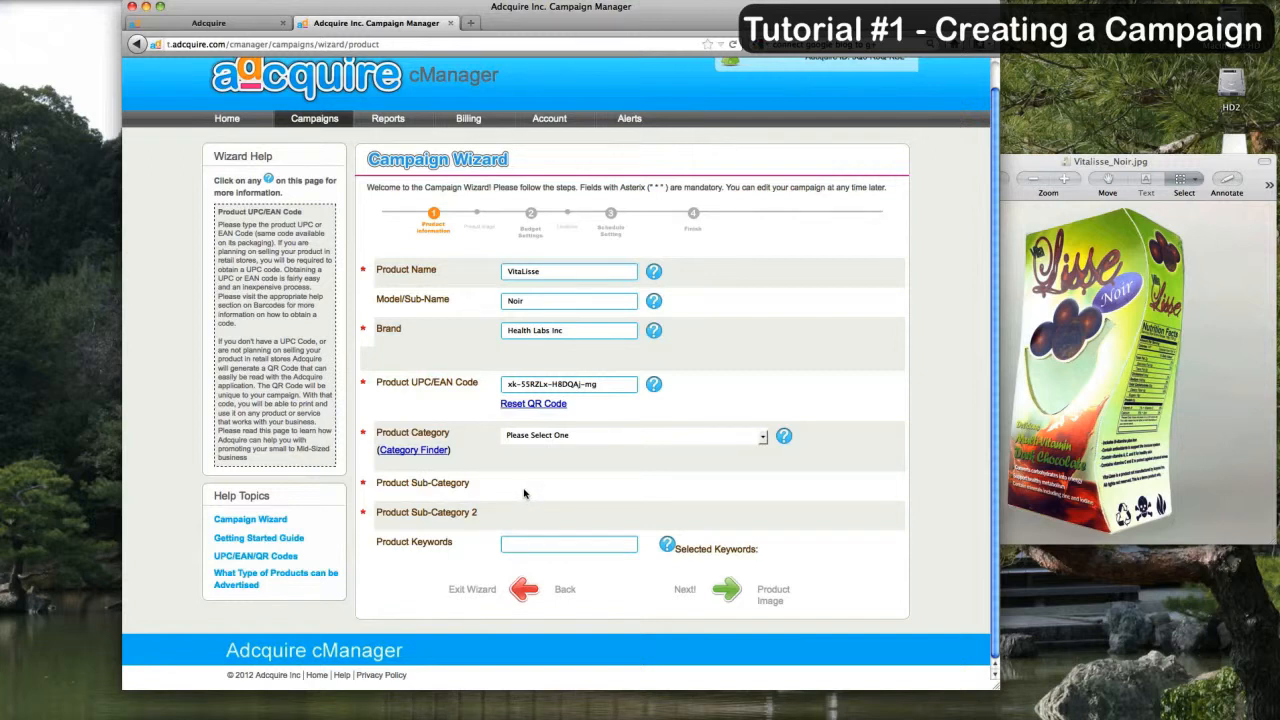
click(553, 437)
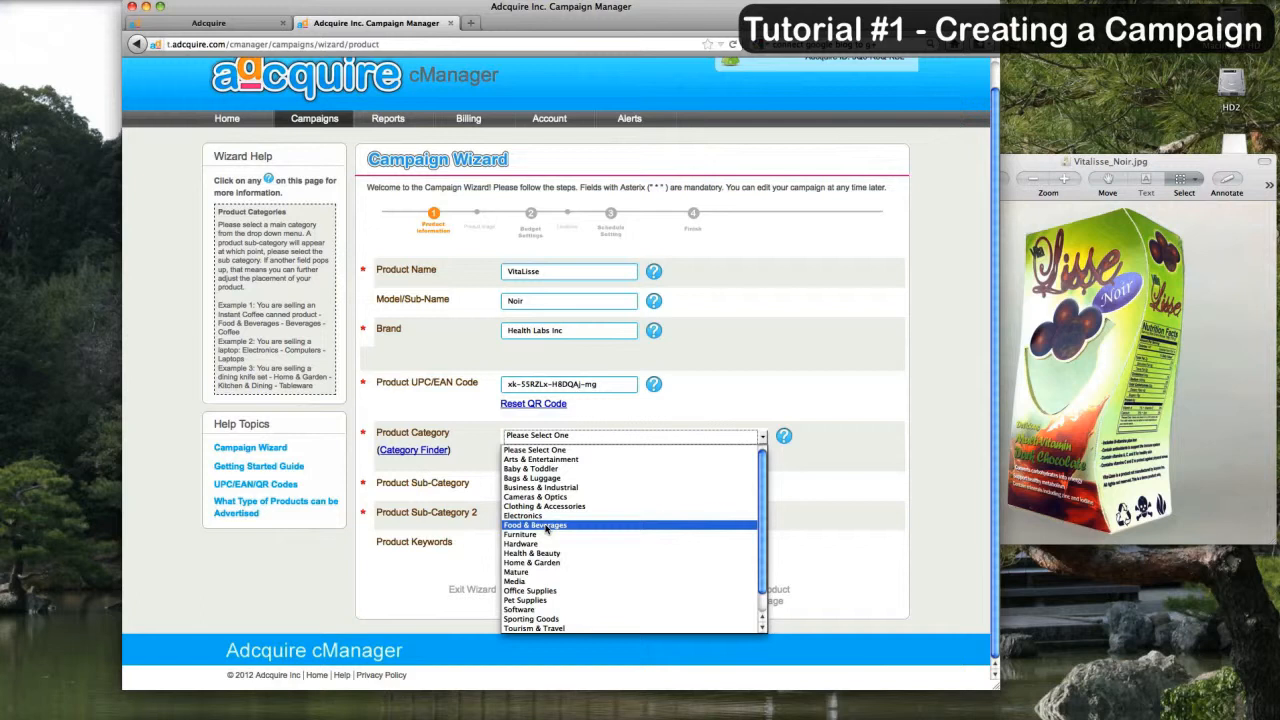
click(546, 527)
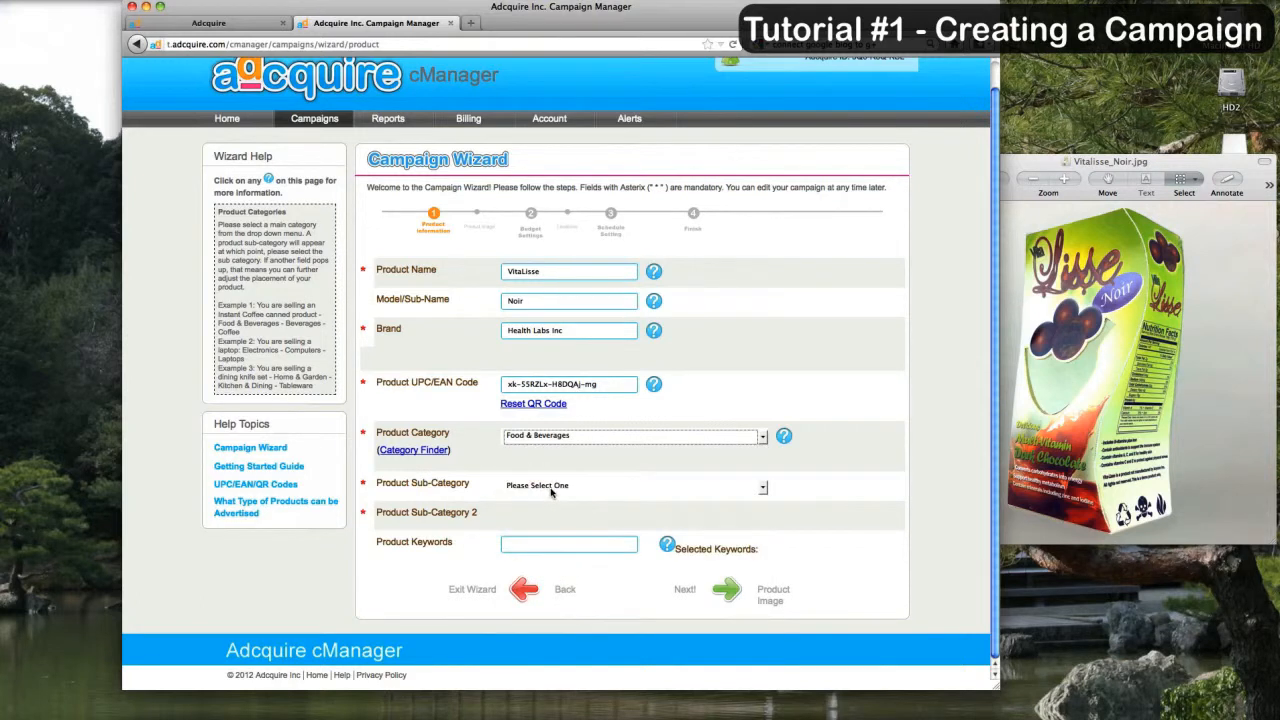
click(551, 489)
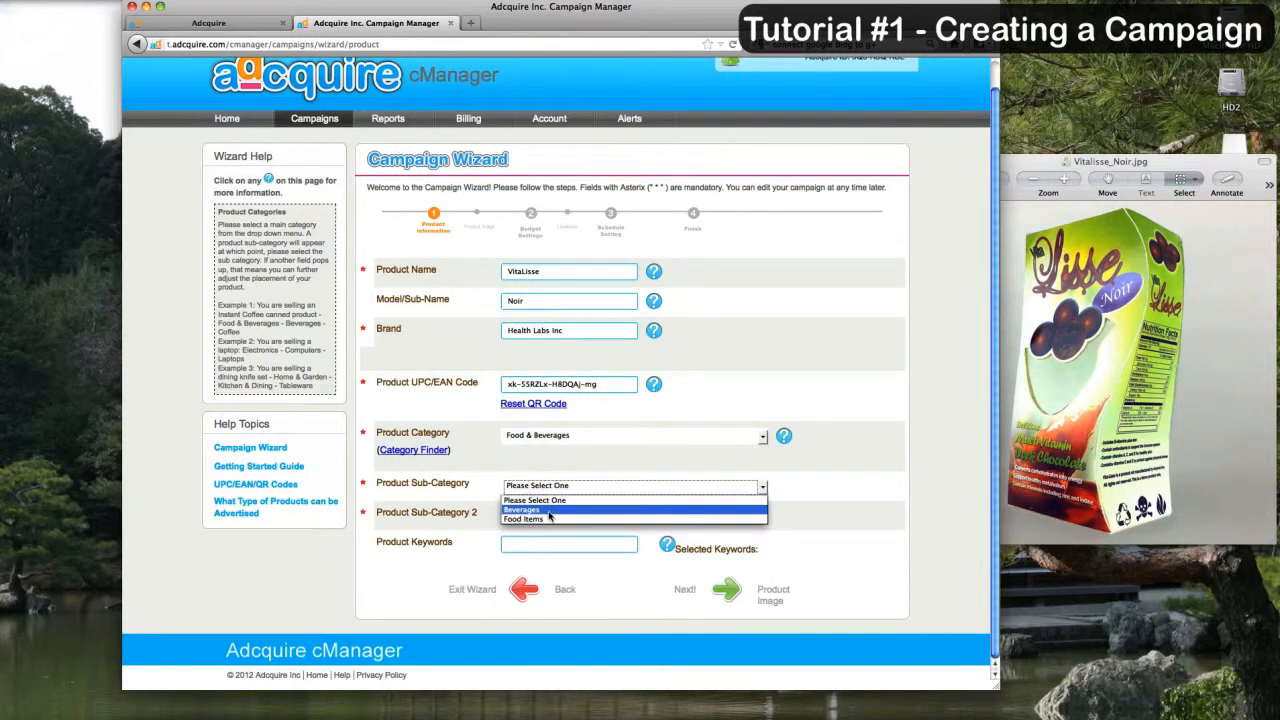
click(548, 519)
click(548, 516)
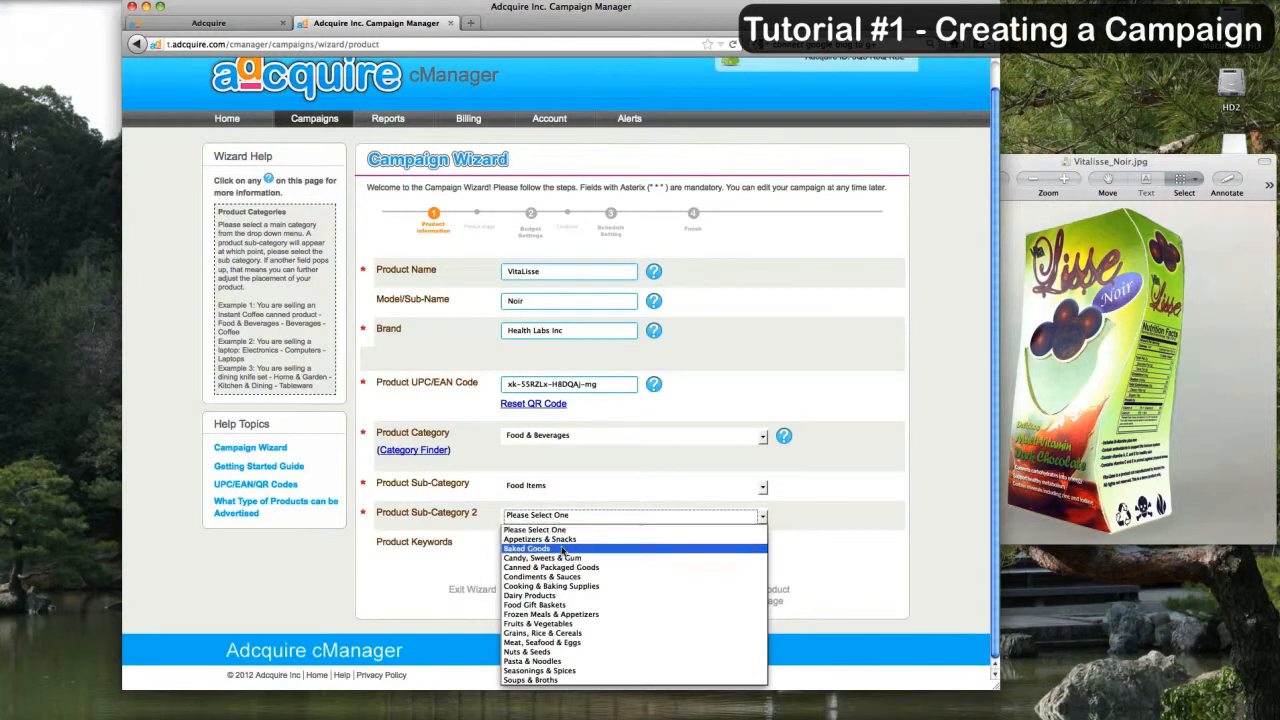
click(567, 560)
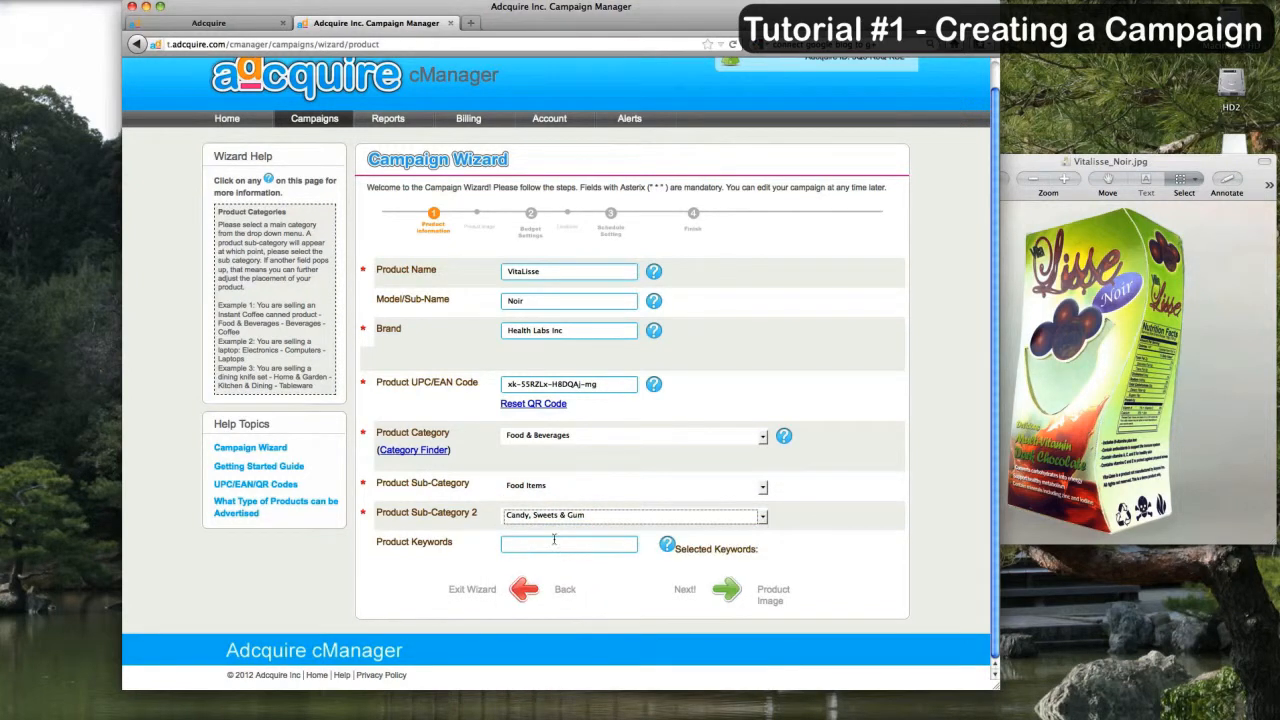
Step: Add the product keywords Candy & Chocolate and Vitamins & Supplements, and continue to the product image page
click(555, 542)
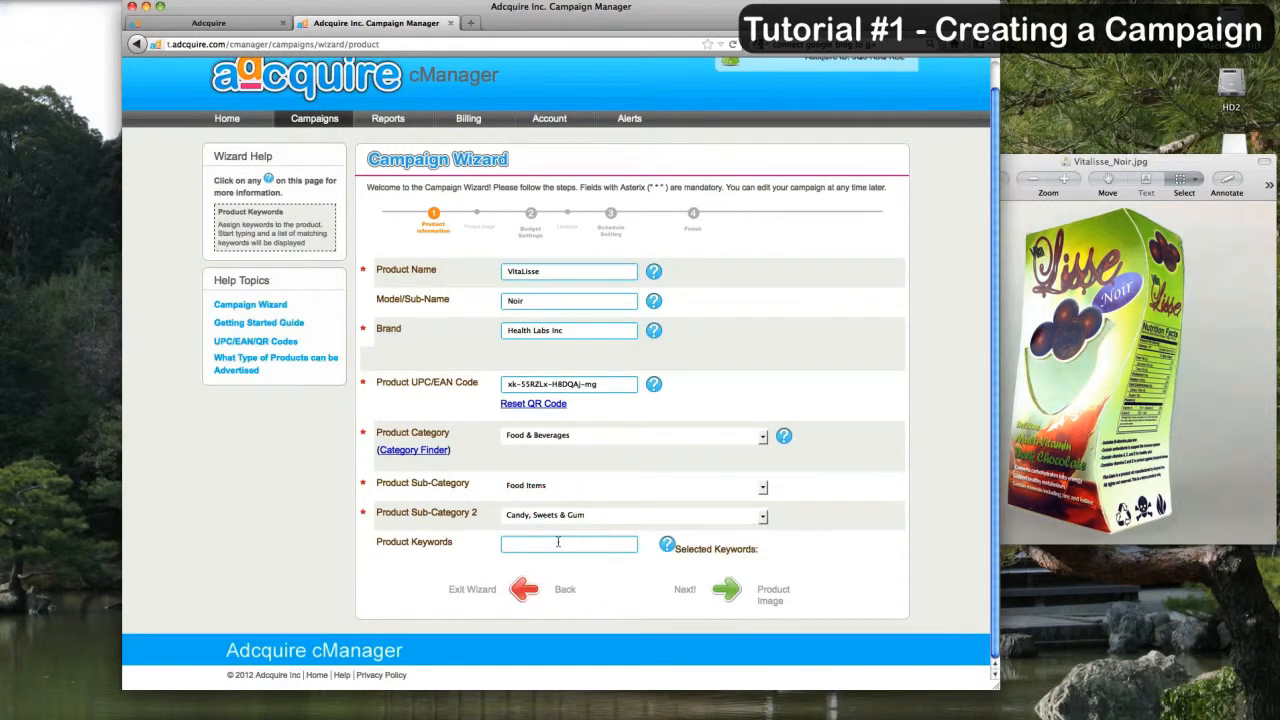
text(Choc)
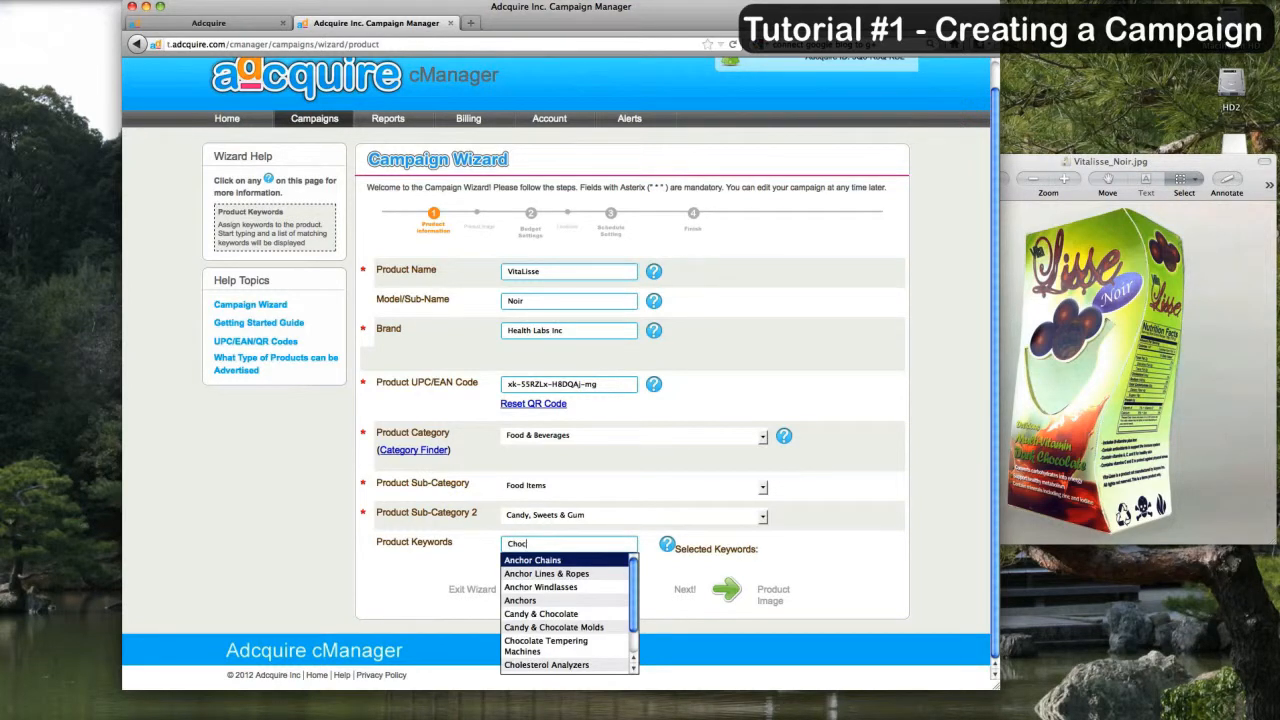
key(Return)
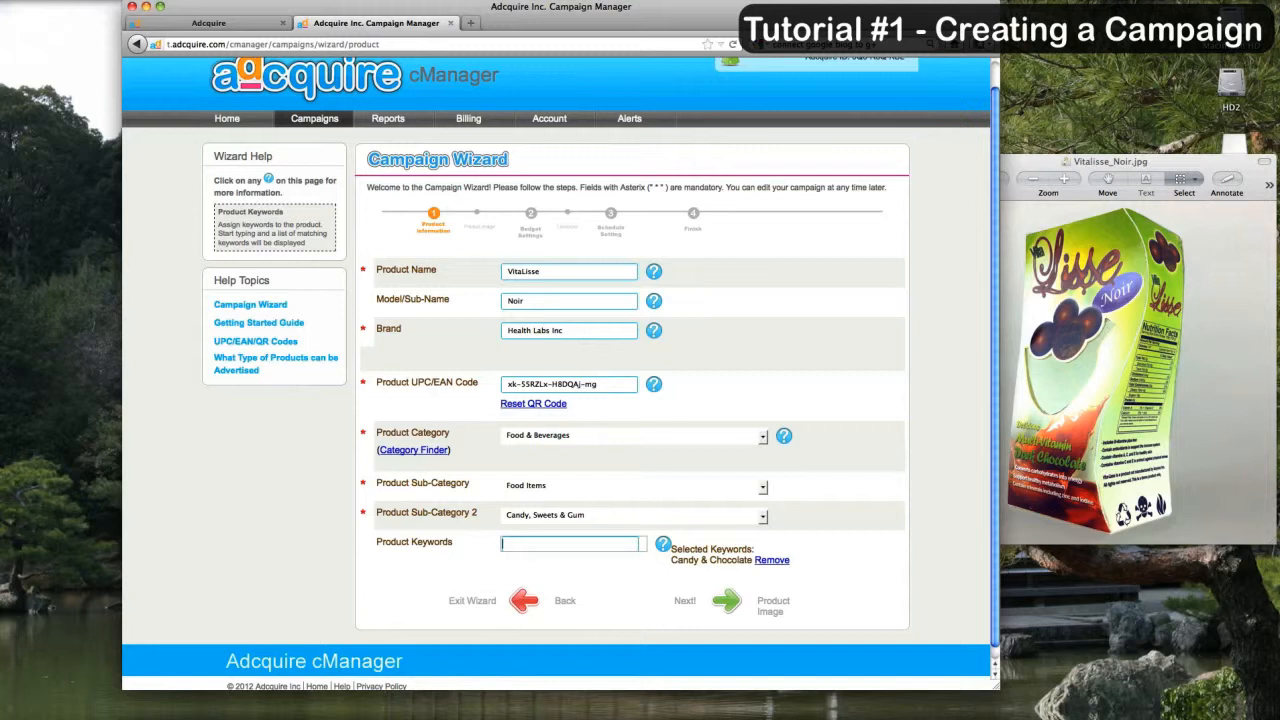
text(Vi)
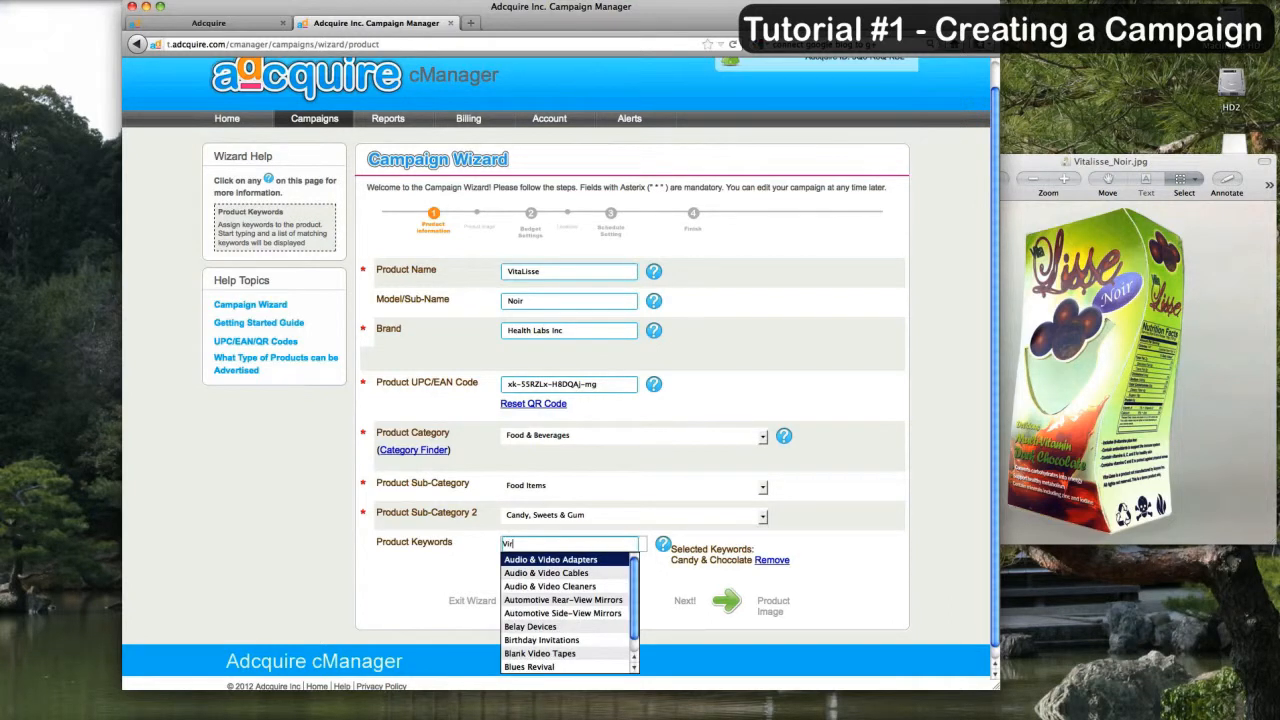
text(ta)
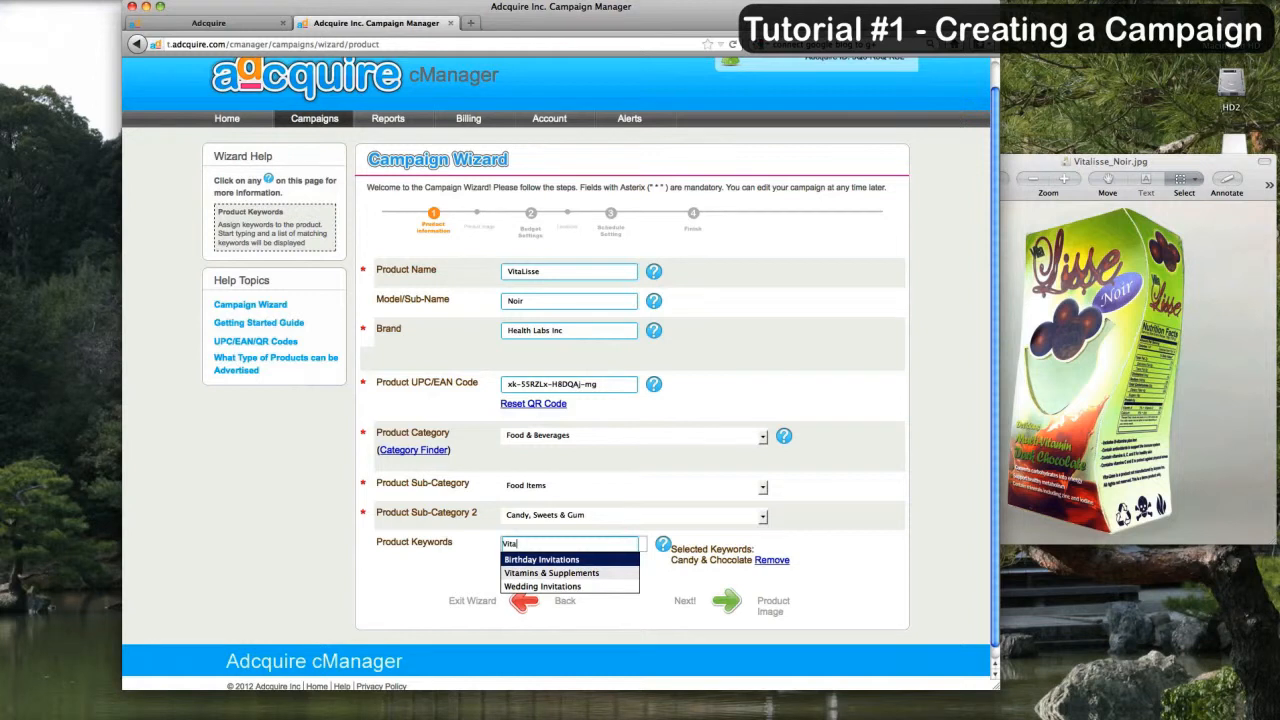
key(Down)
key(Return)
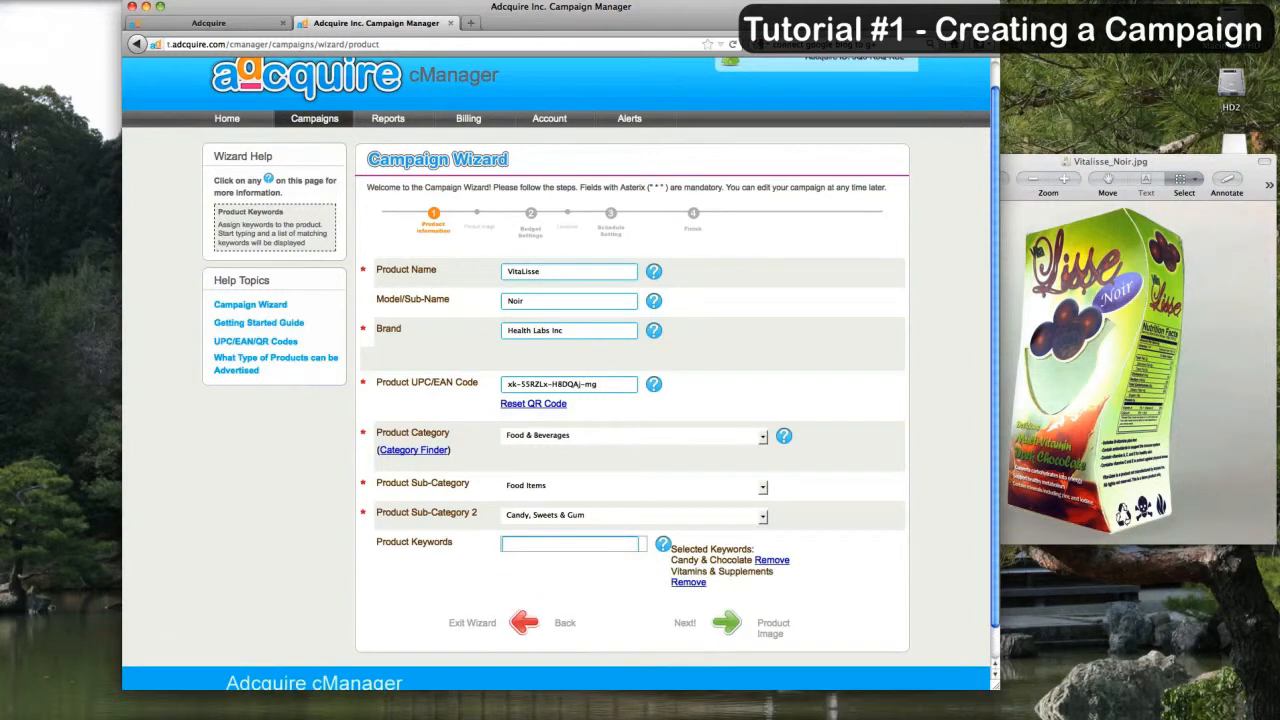
click(729, 626)
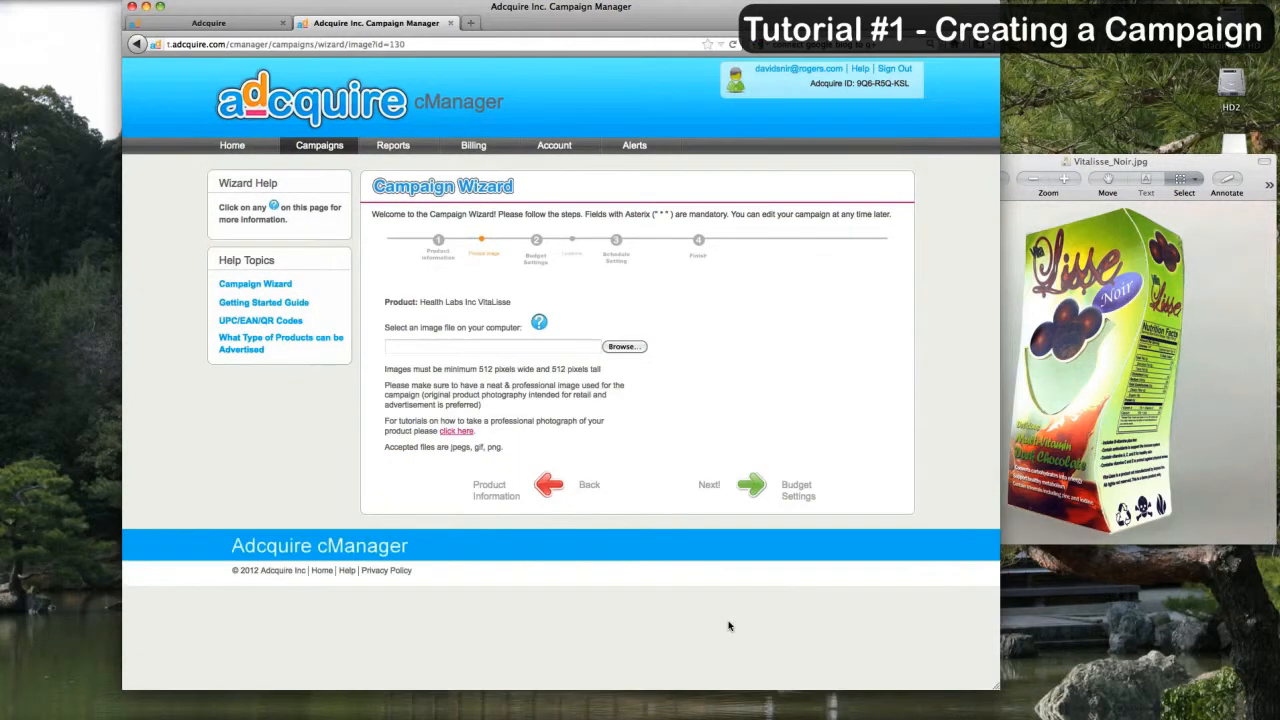
Step: Go back to review the product information entries and return to the product image page
click(550, 485)
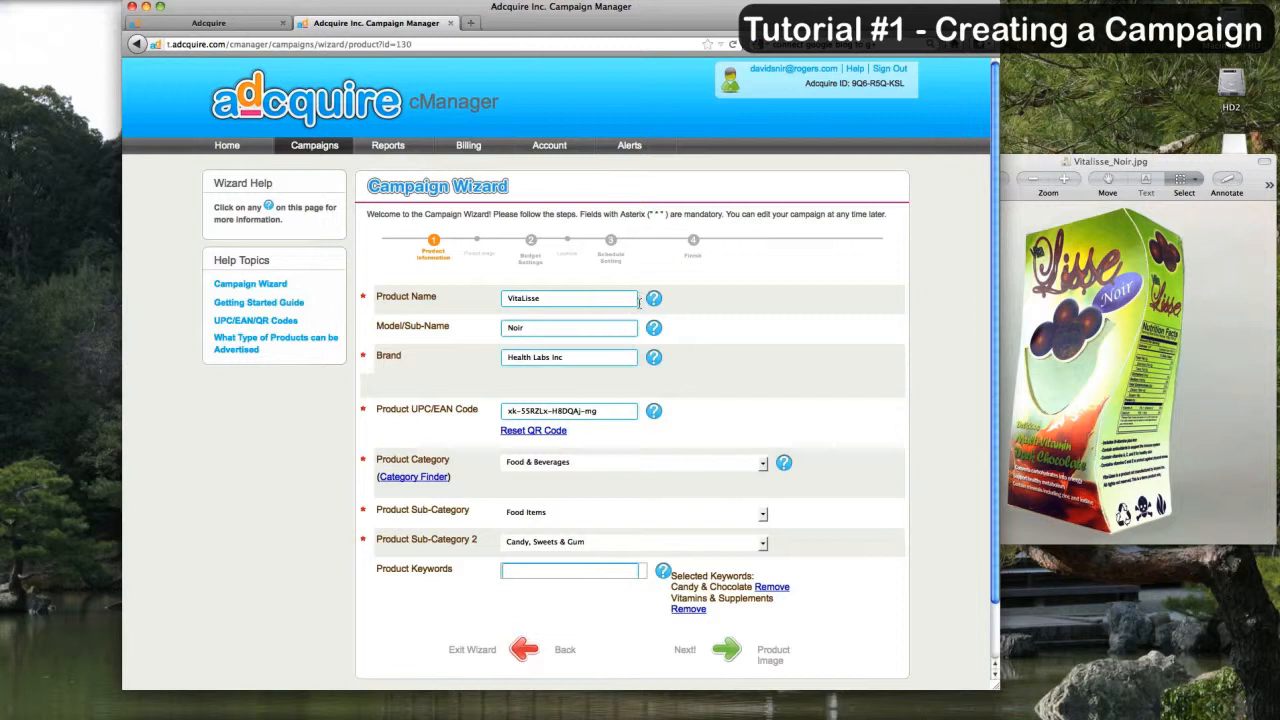
scroll(665, 526, down, 2)
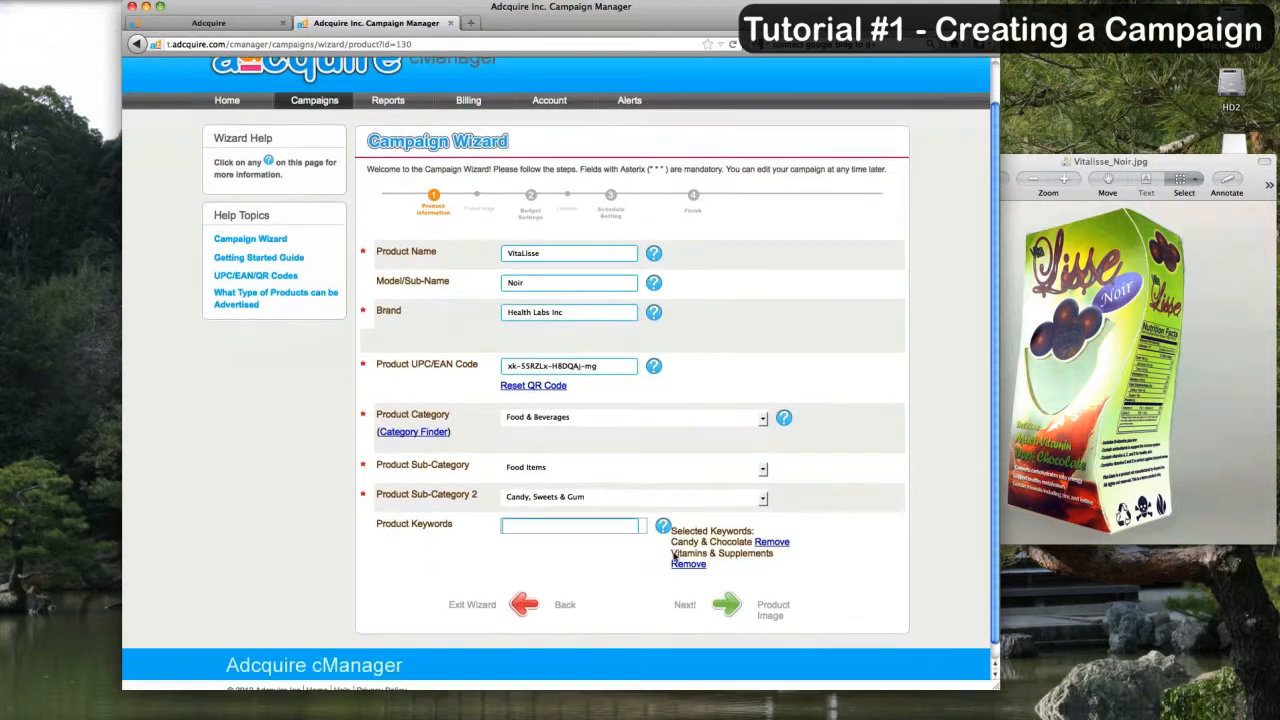
click(727, 606)
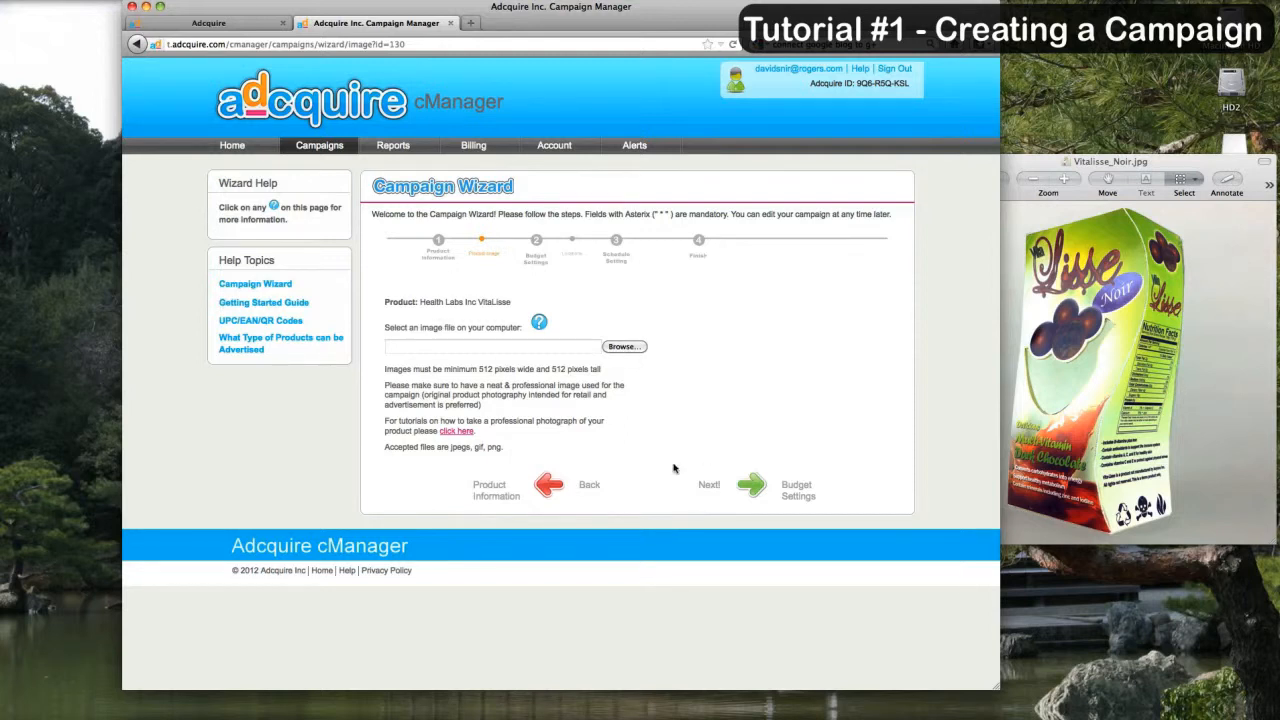
Step: Bring the Vitalisse_Noir.jpg preview over the wizard page to check the product photo, and close the preview
drag(1051, 165, 1033, 170)
click(791, 373)
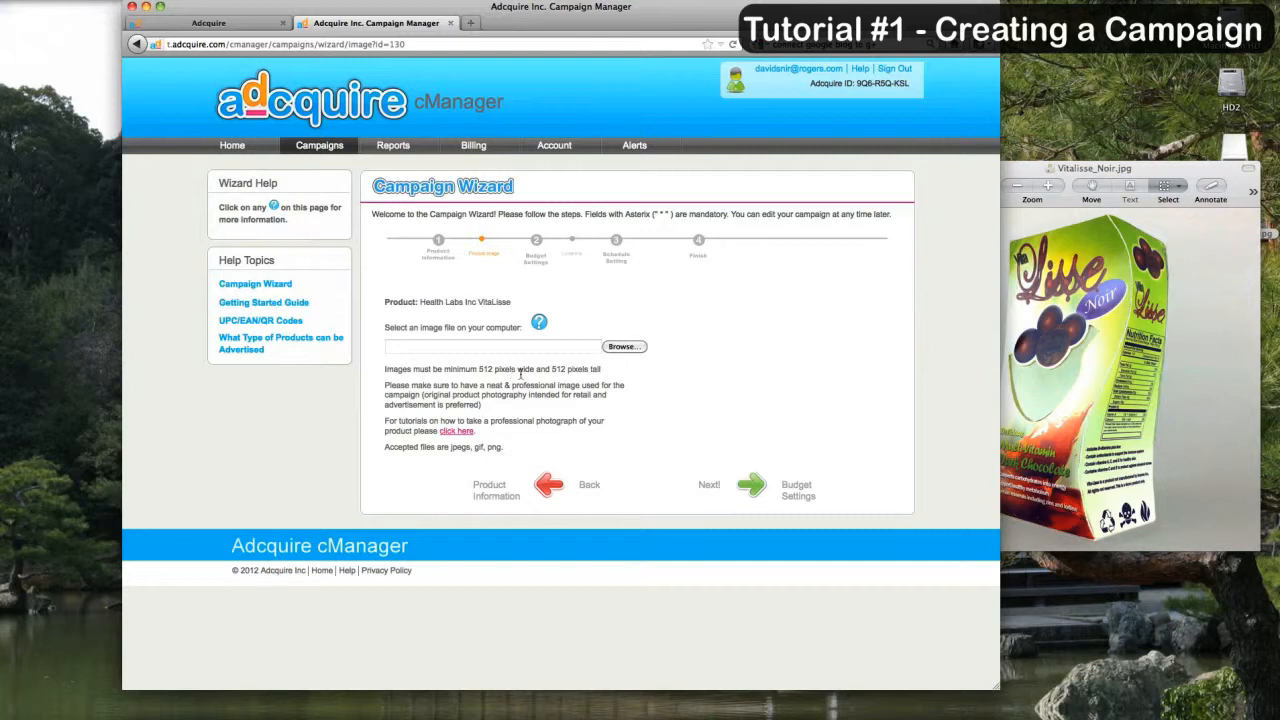
drag(1155, 168, 785, 141)
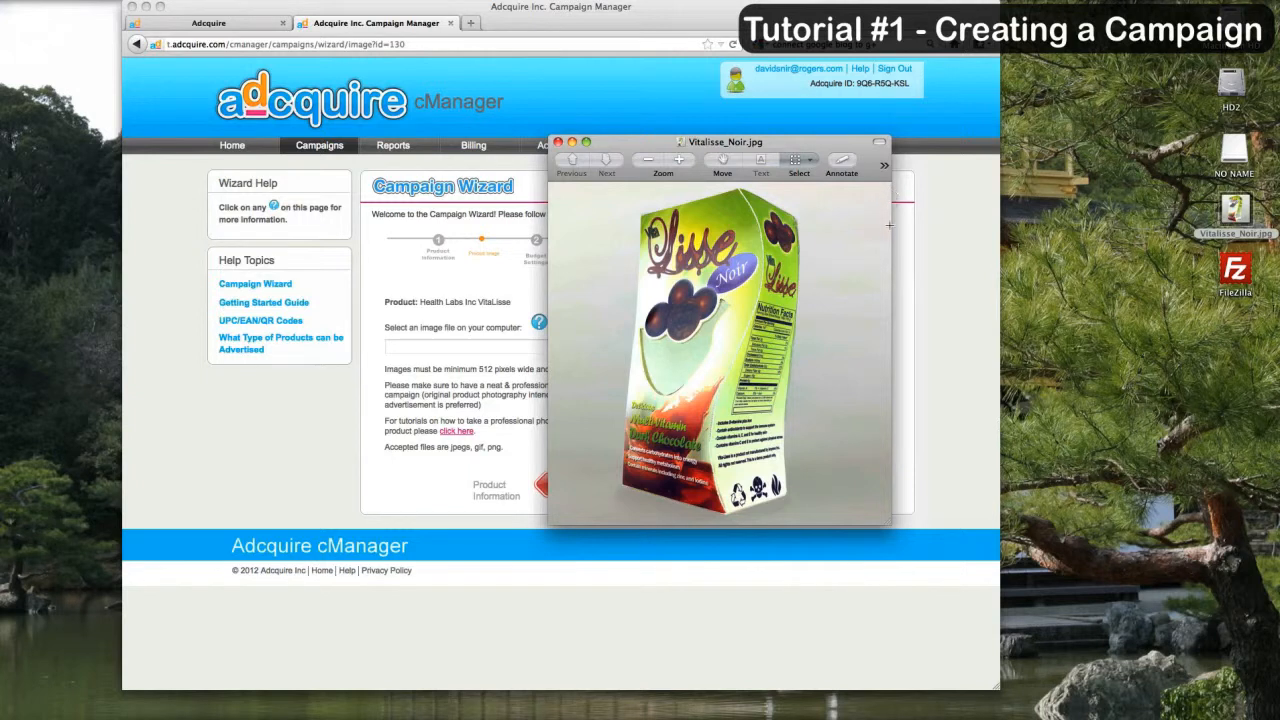
click(558, 142)
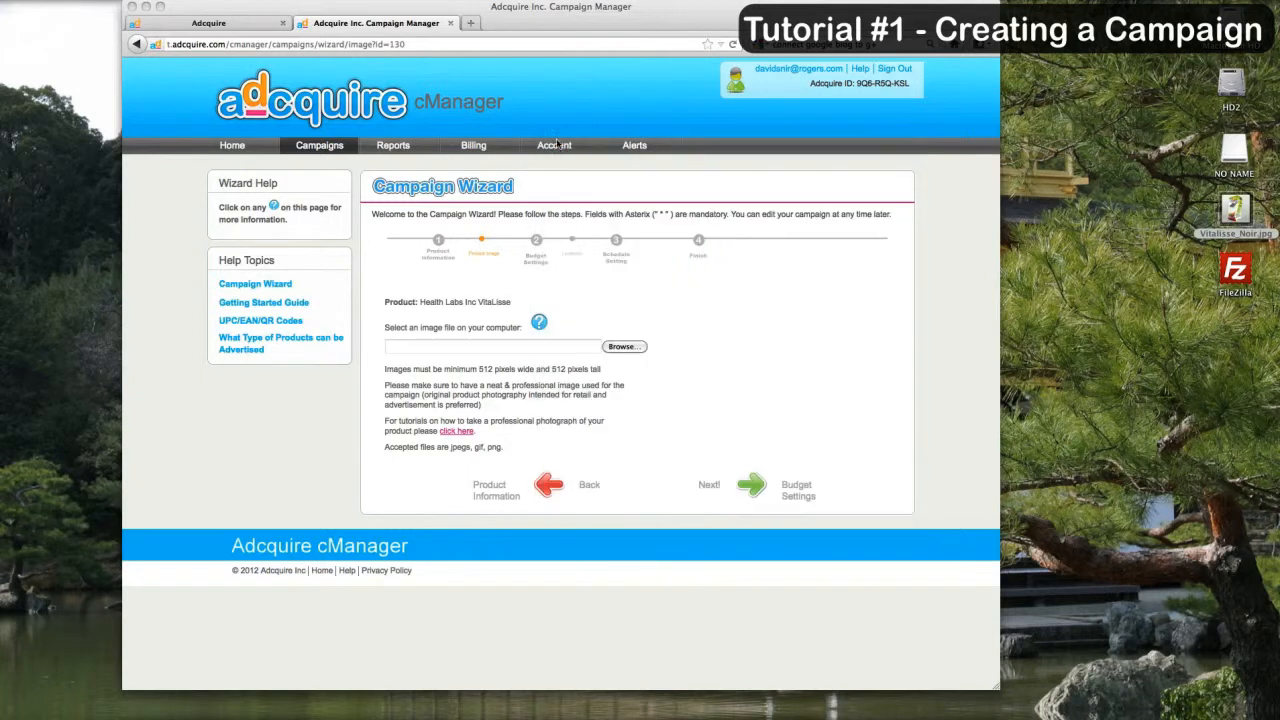
Step: Upload Vitalisse_Noir.jpg from the Desktop as the product image and continue to the budget settings
click(620, 346)
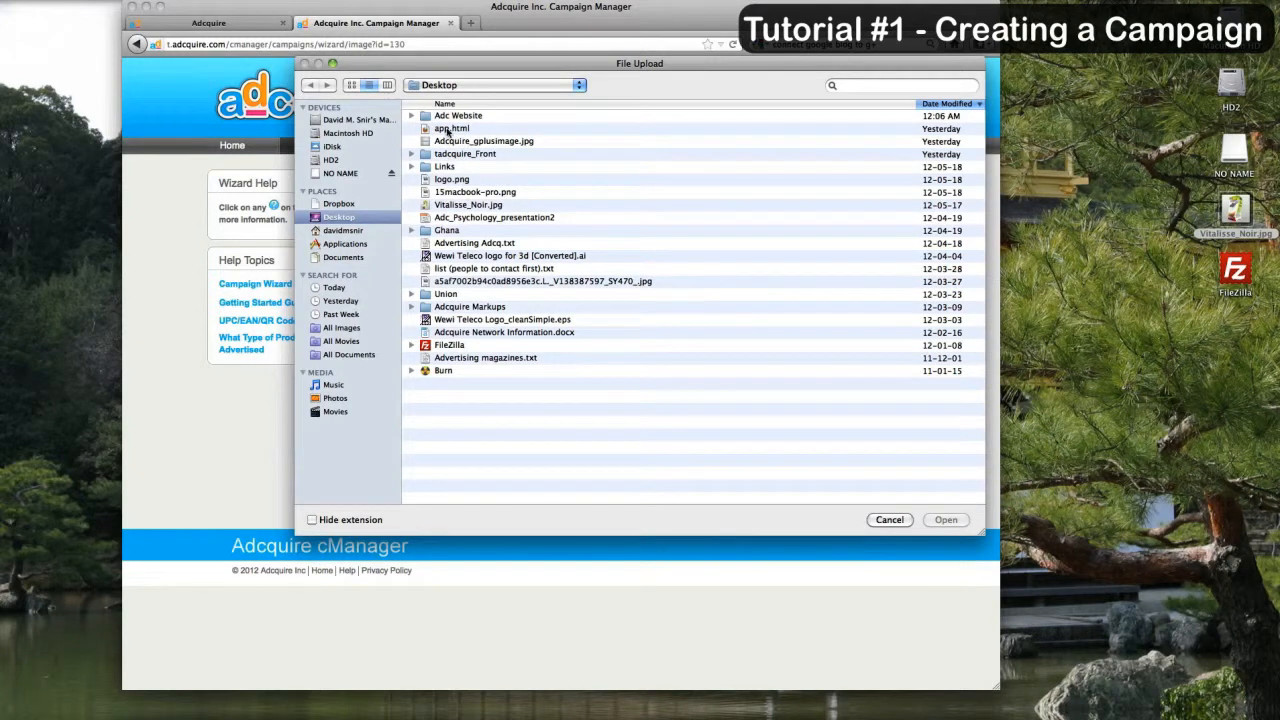
click(468, 205)
click(946, 519)
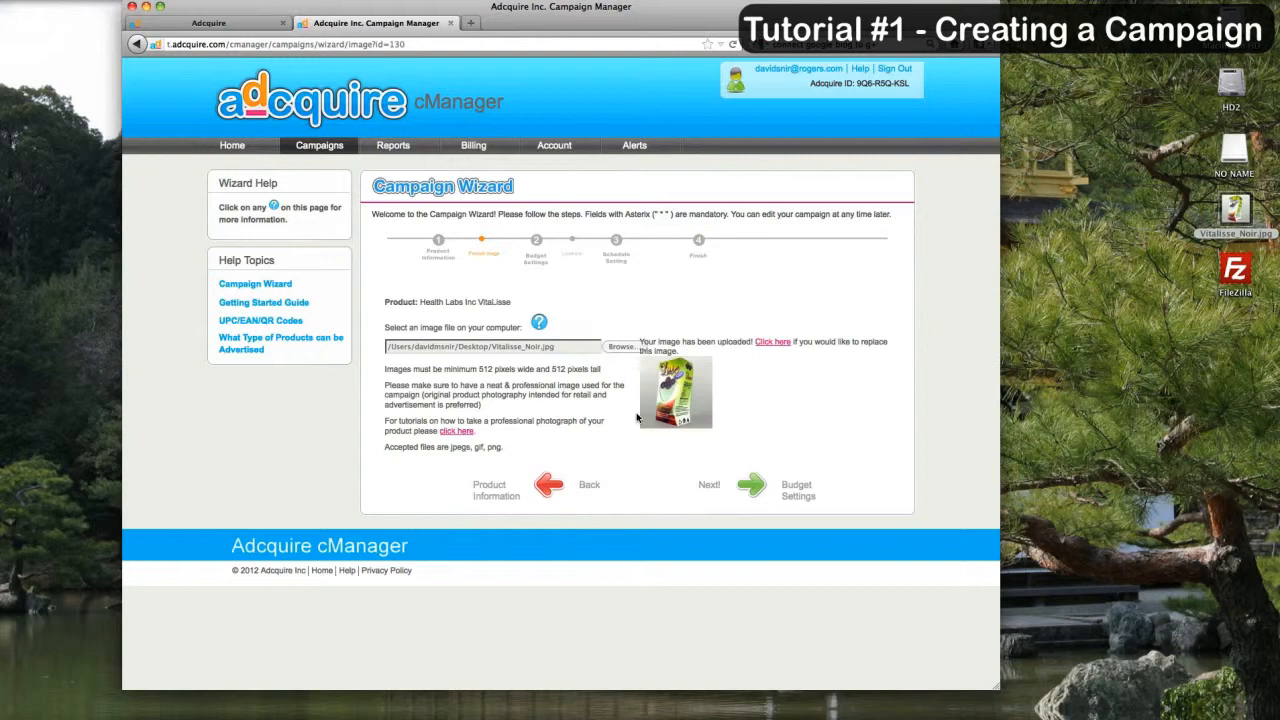
click(753, 489)
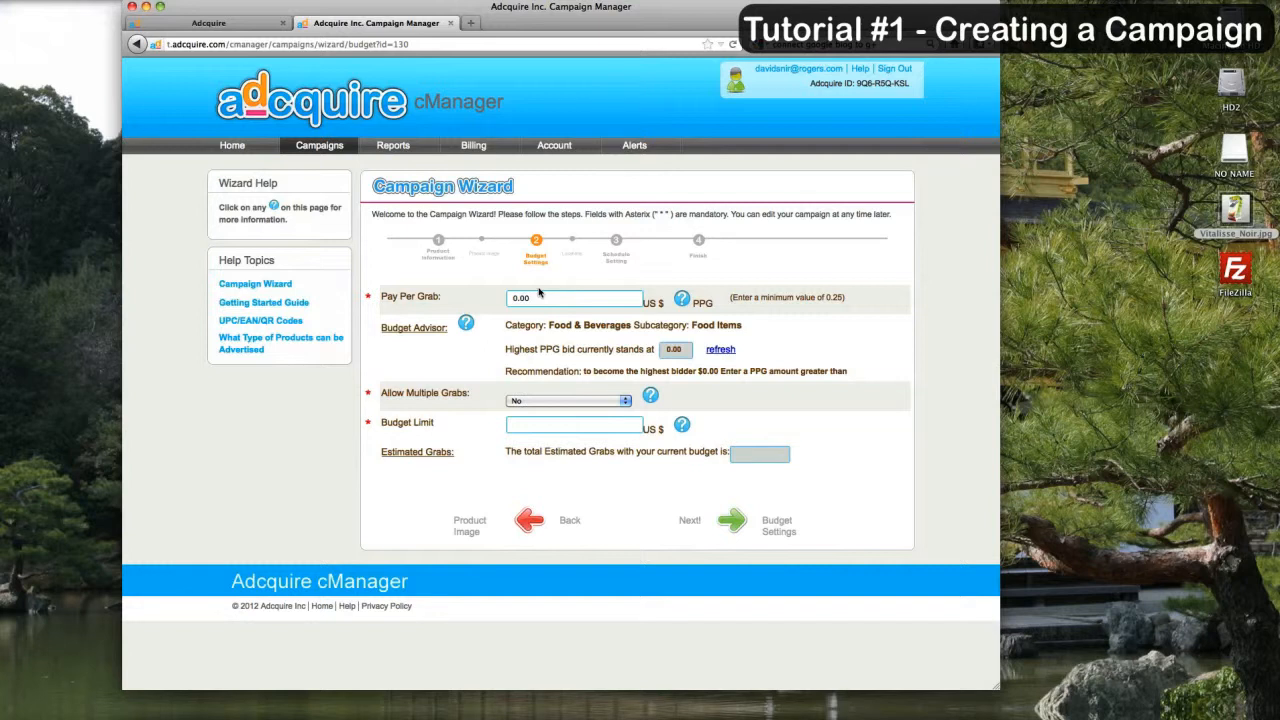
Step: Set the Pay Per Grab amount to 0.25 US $
click(547, 299)
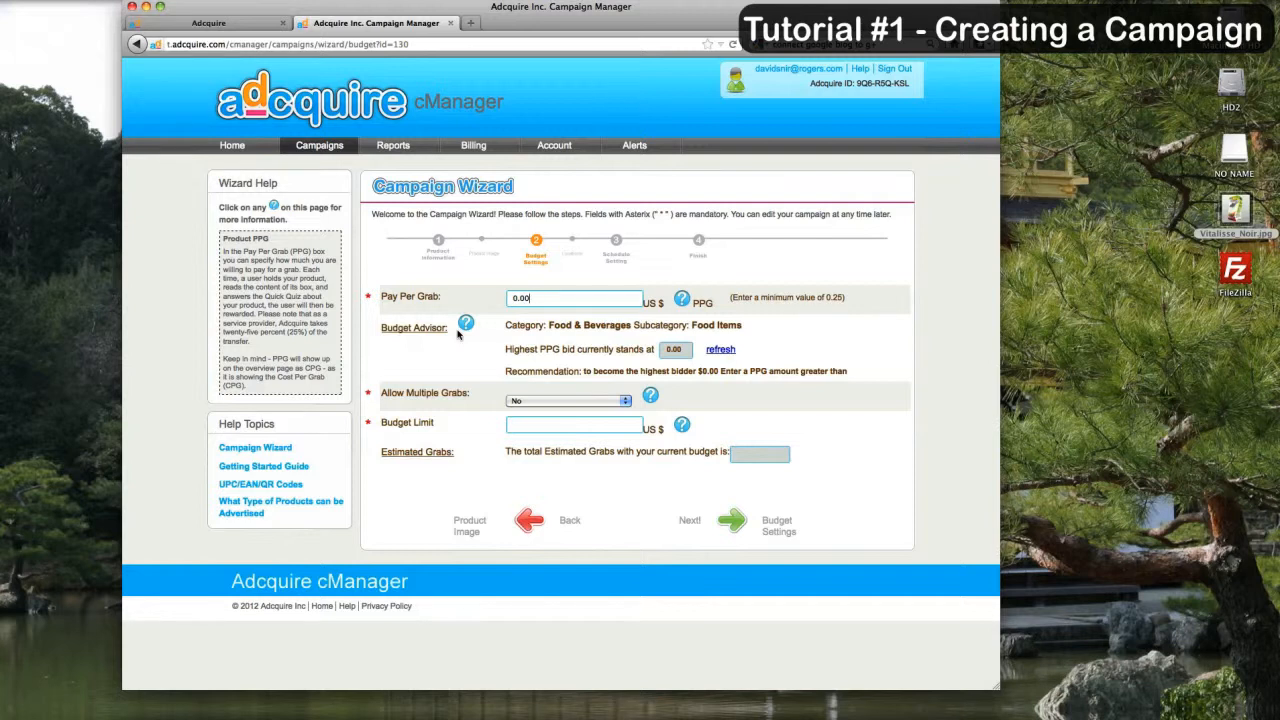
click(535, 302)
drag(541, 300, 520, 300)
text(25)
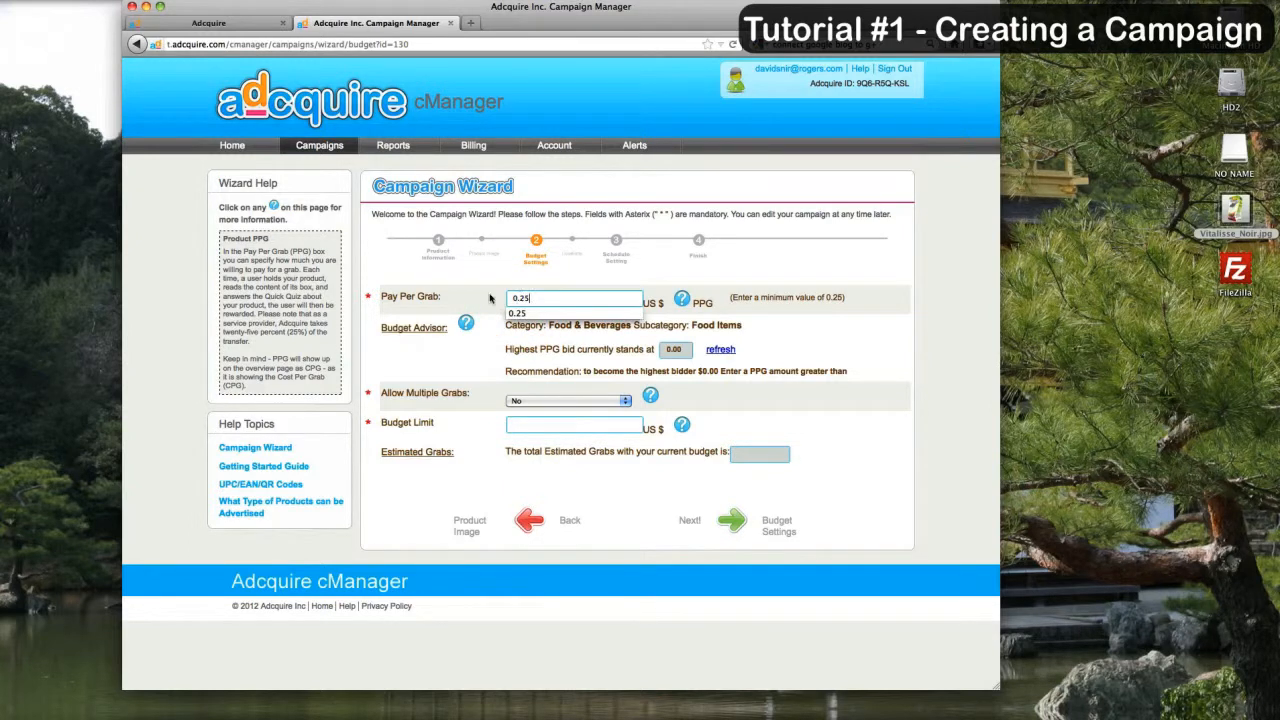
click(535, 297)
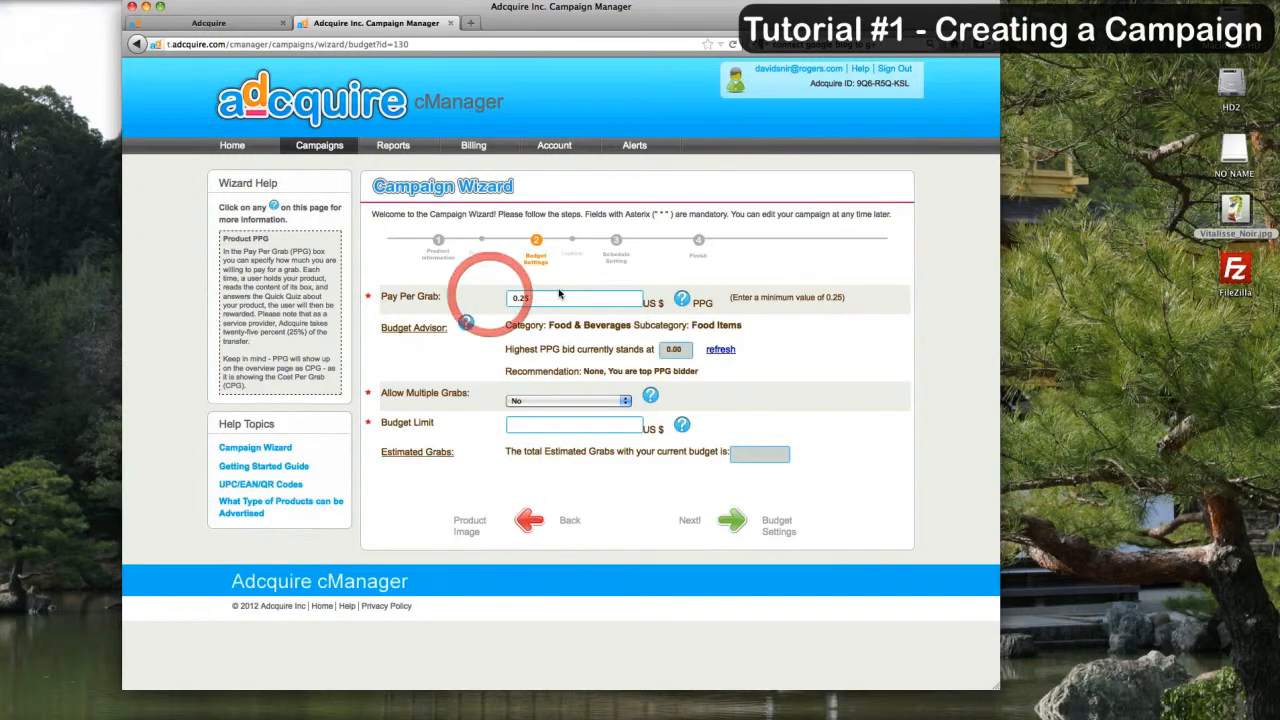
click(526, 299)
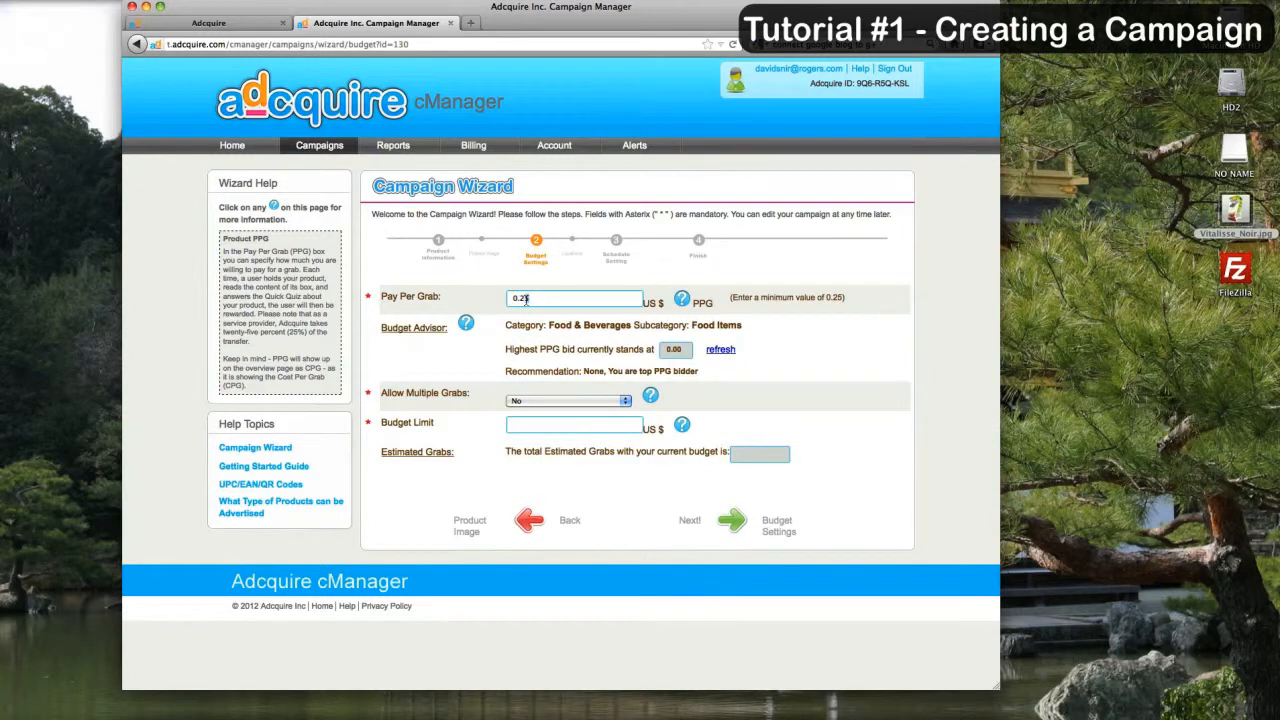
click(486, 298)
Step: Examine the Budget Advisor's category, highest PPG bid and recommendation, along with the Allow Multiple Grabs option
drag(517, 326, 738, 325)
click(600, 325)
click(568, 346)
click(664, 350)
drag(586, 372, 636, 372)
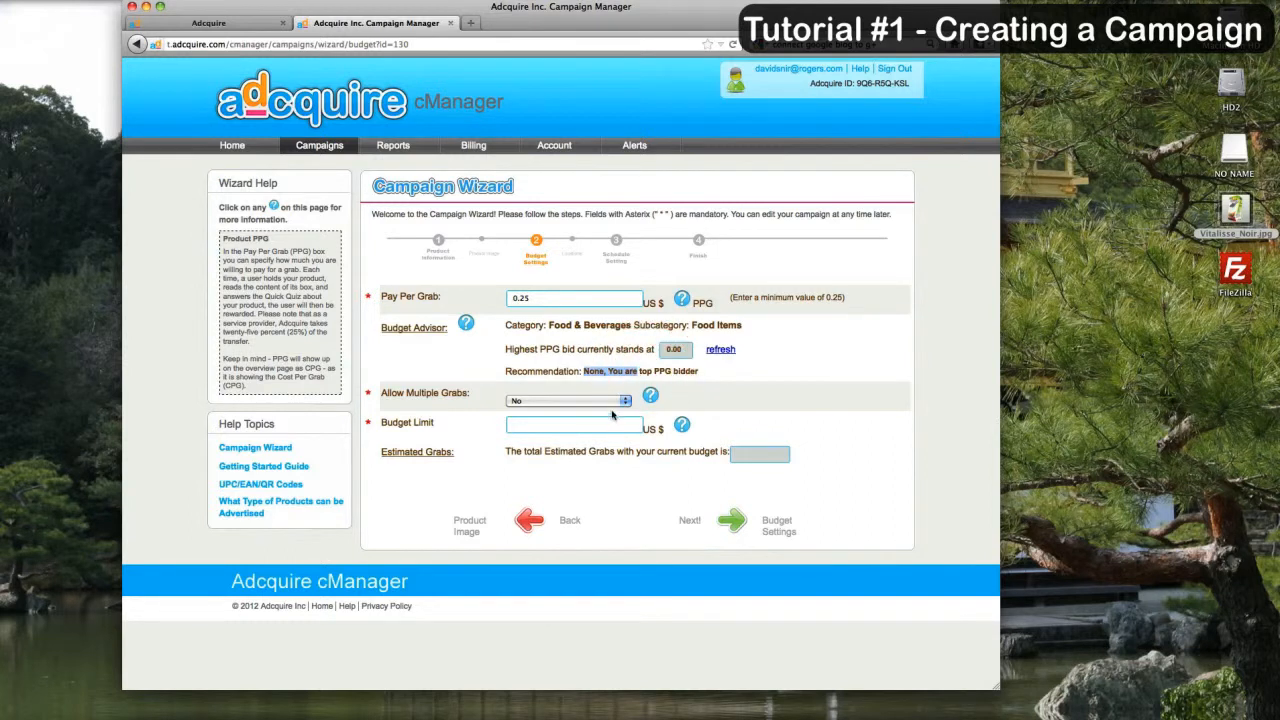
click(550, 370)
click(532, 297)
drag(388, 395, 490, 402)
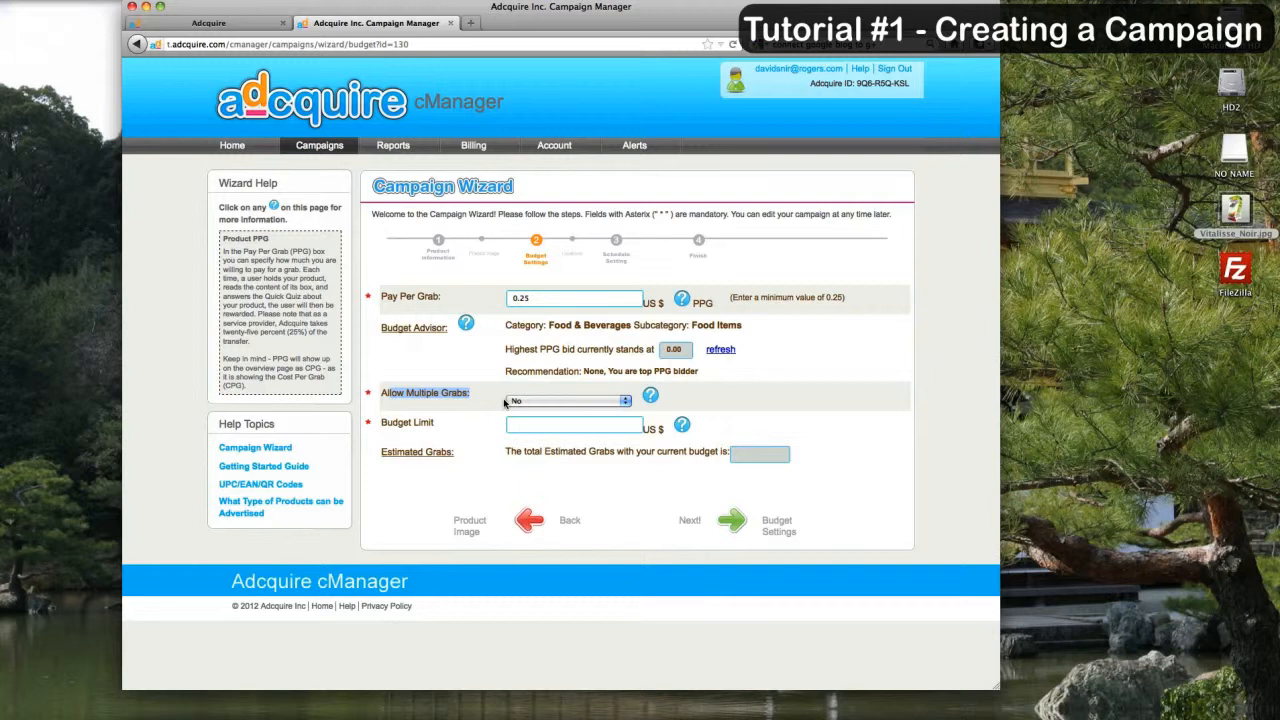
click(434, 398)
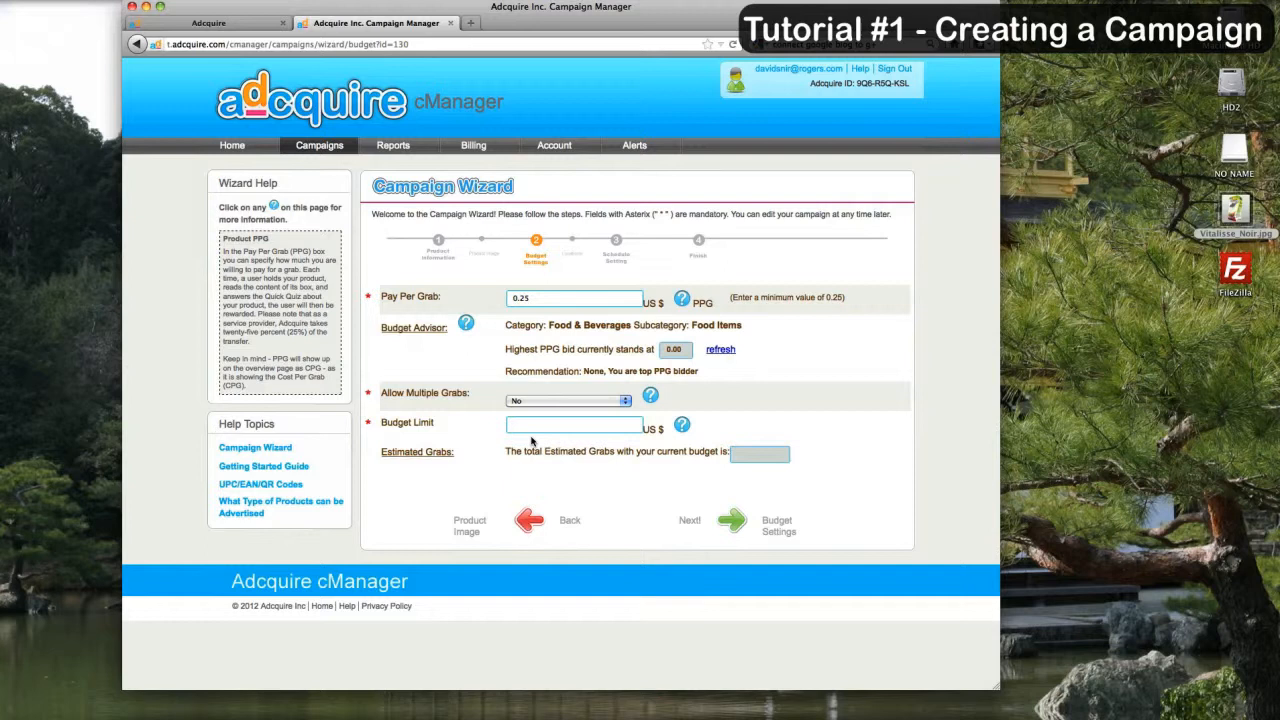
Step: Set the campaign's budget limit to 10000 US $
click(541, 427)
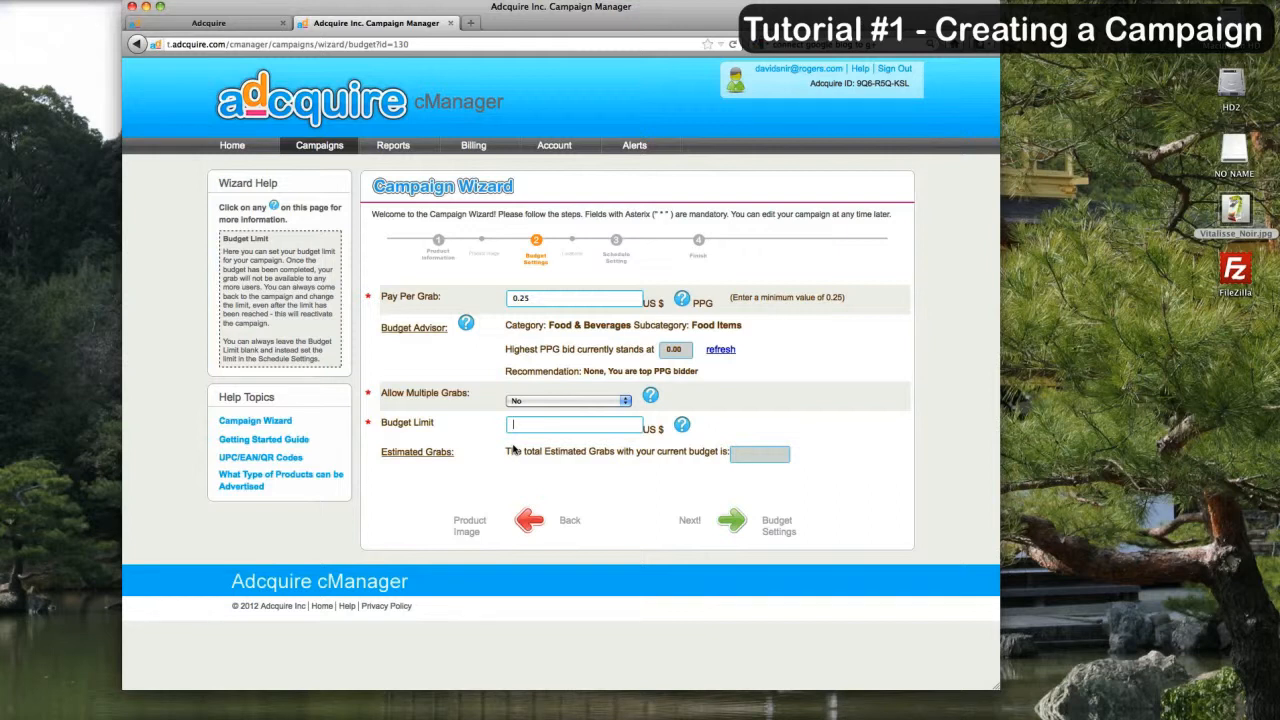
text(5)
key(BackSpace)
text(10000)
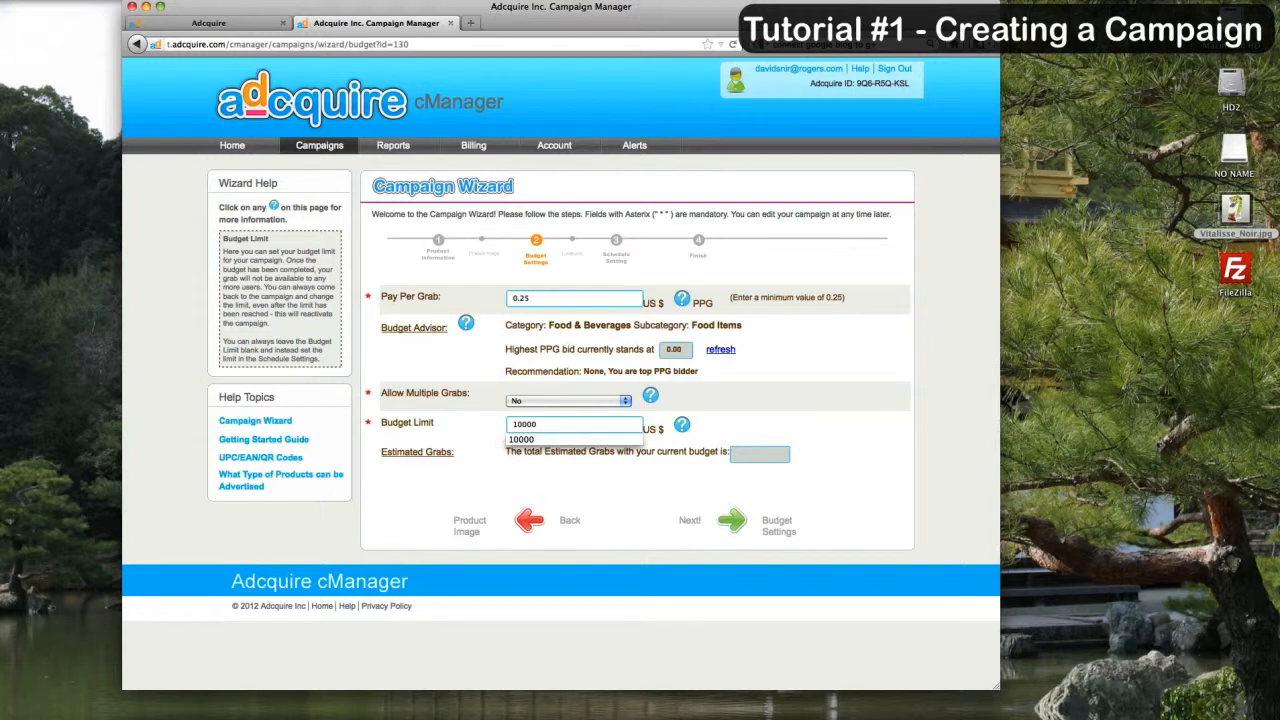
click(488, 434)
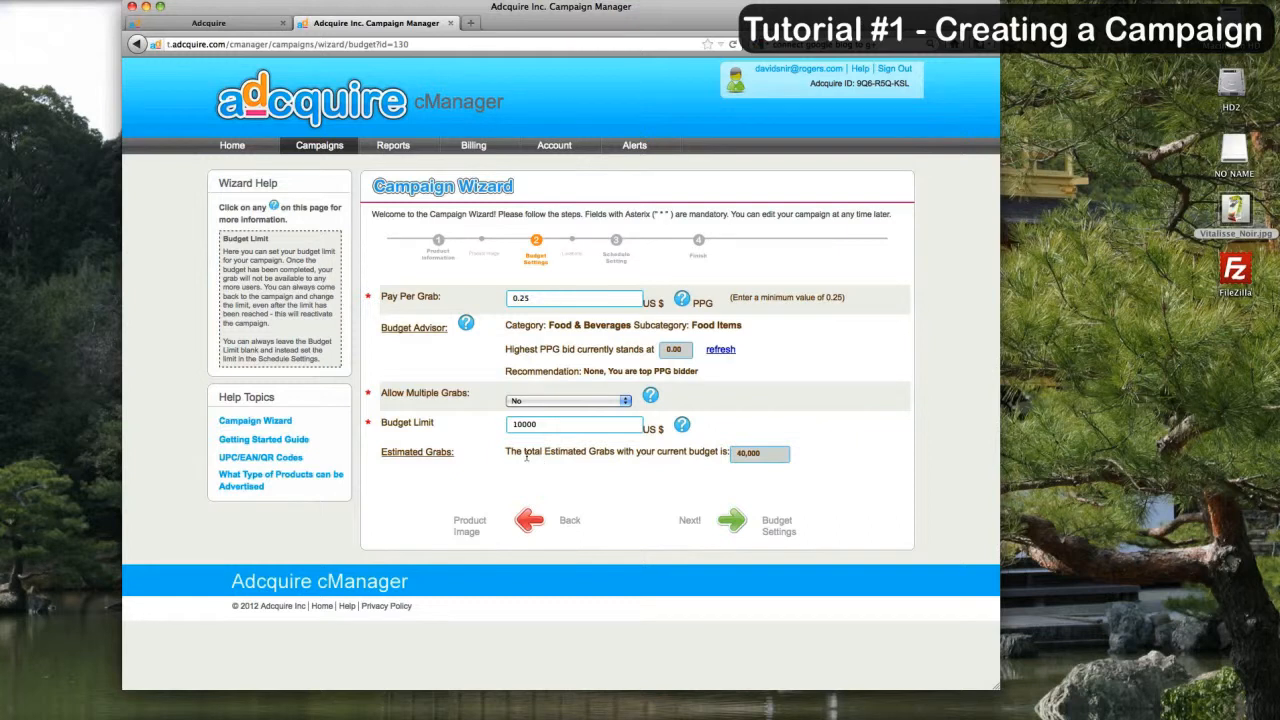
Step: Check the estimated grabs against the budget limit and continue to the campaign's location settings
click(729, 452)
click(546, 424)
click(632, 448)
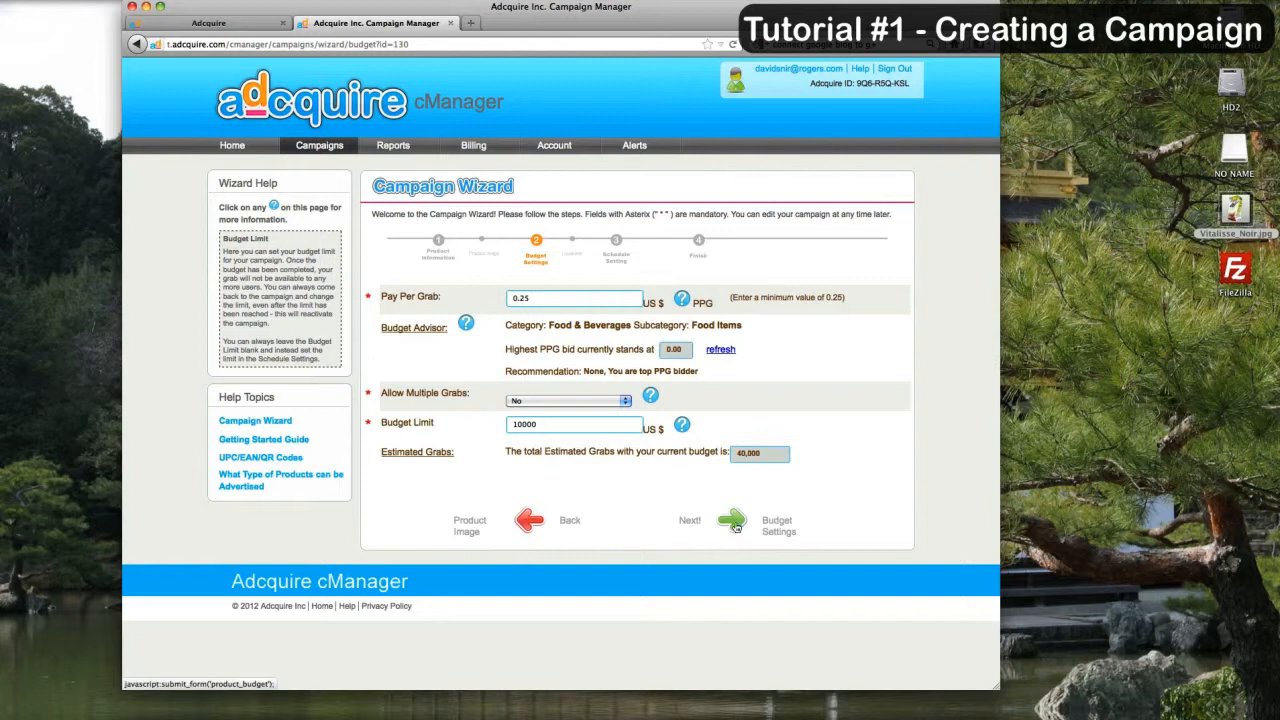
click(733, 522)
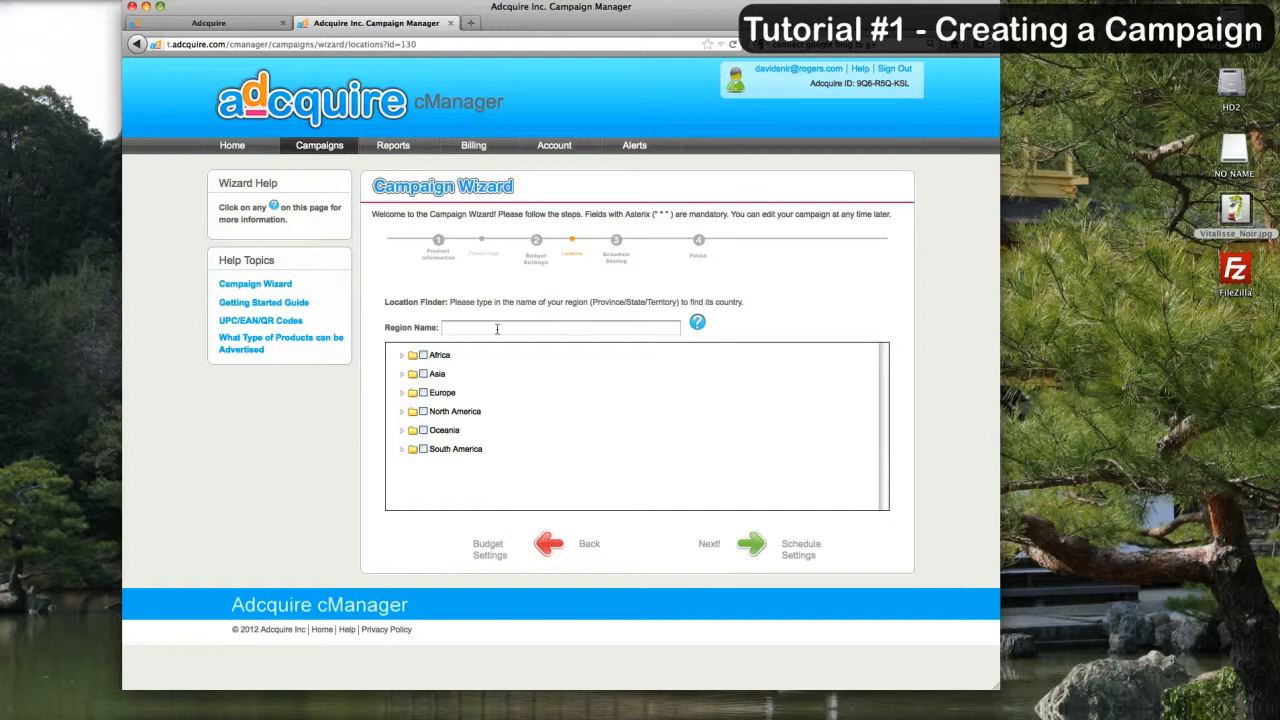
Step: Target the campaign at all of North America, review its included countries, and continue to the schedule settings
click(423, 411)
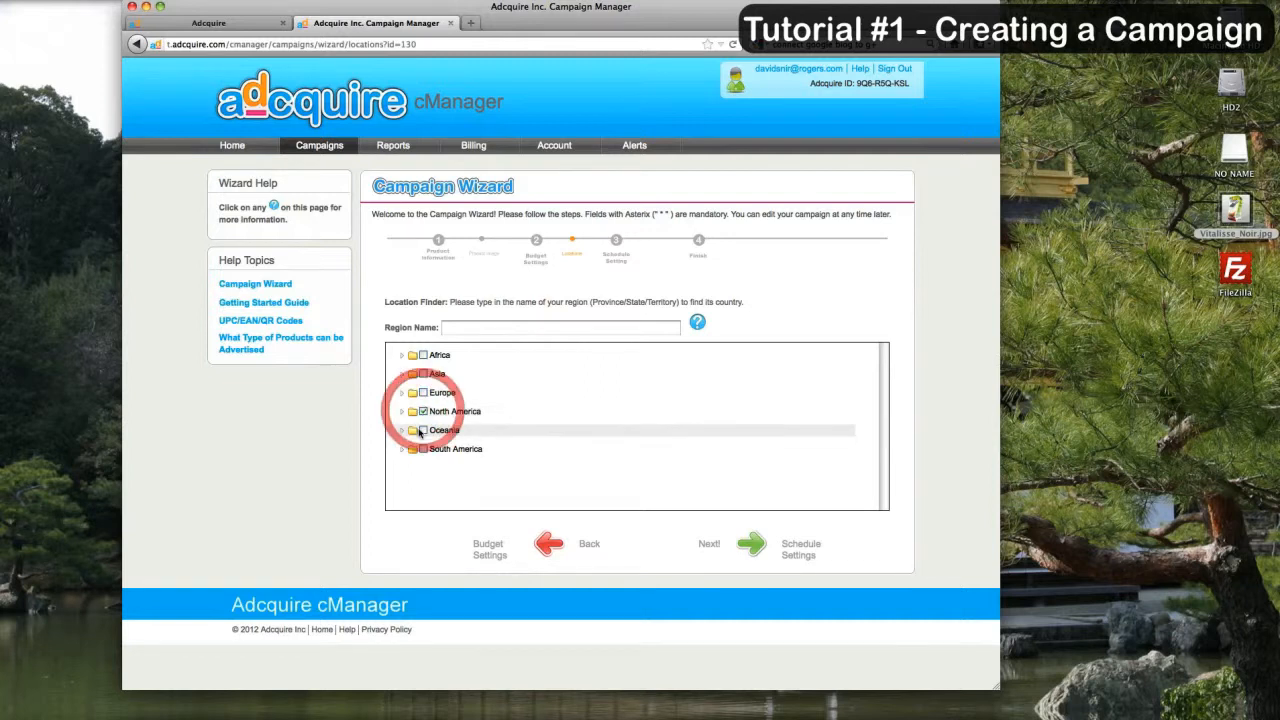
click(401, 413)
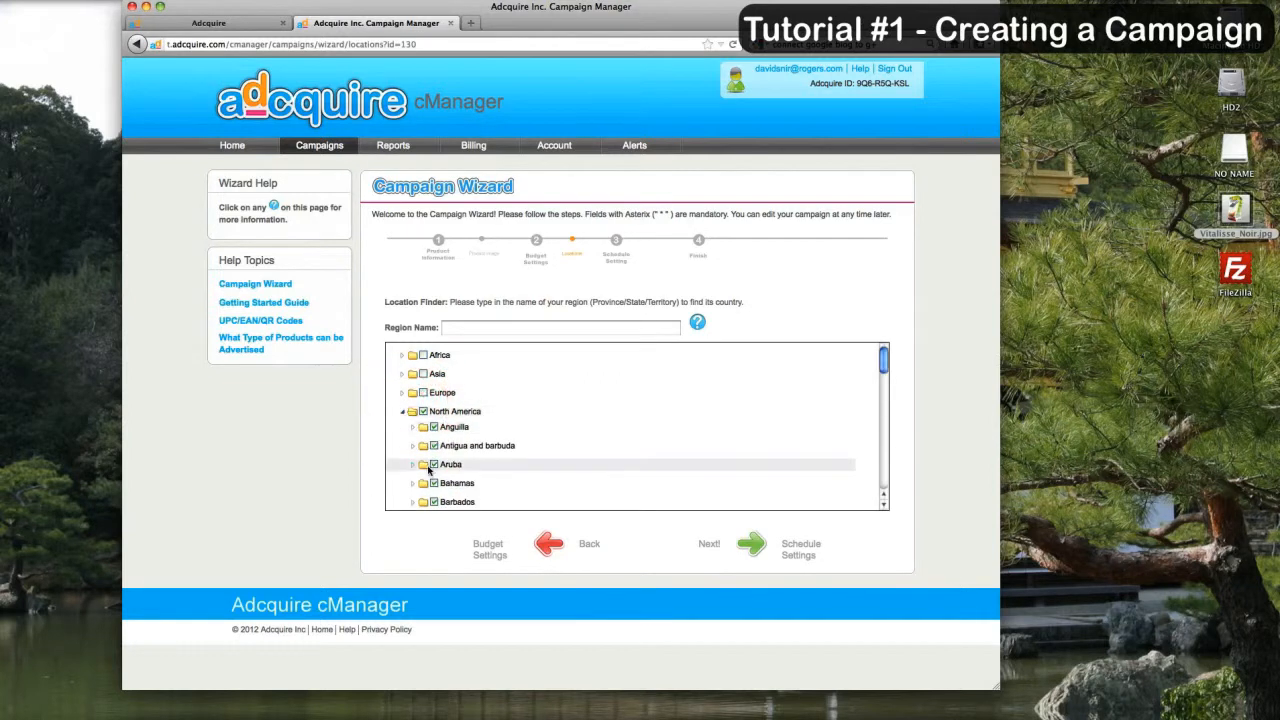
scroll(428, 465, down, 3)
scroll(430, 465, up, 3)
scroll(430, 463, down, 5)
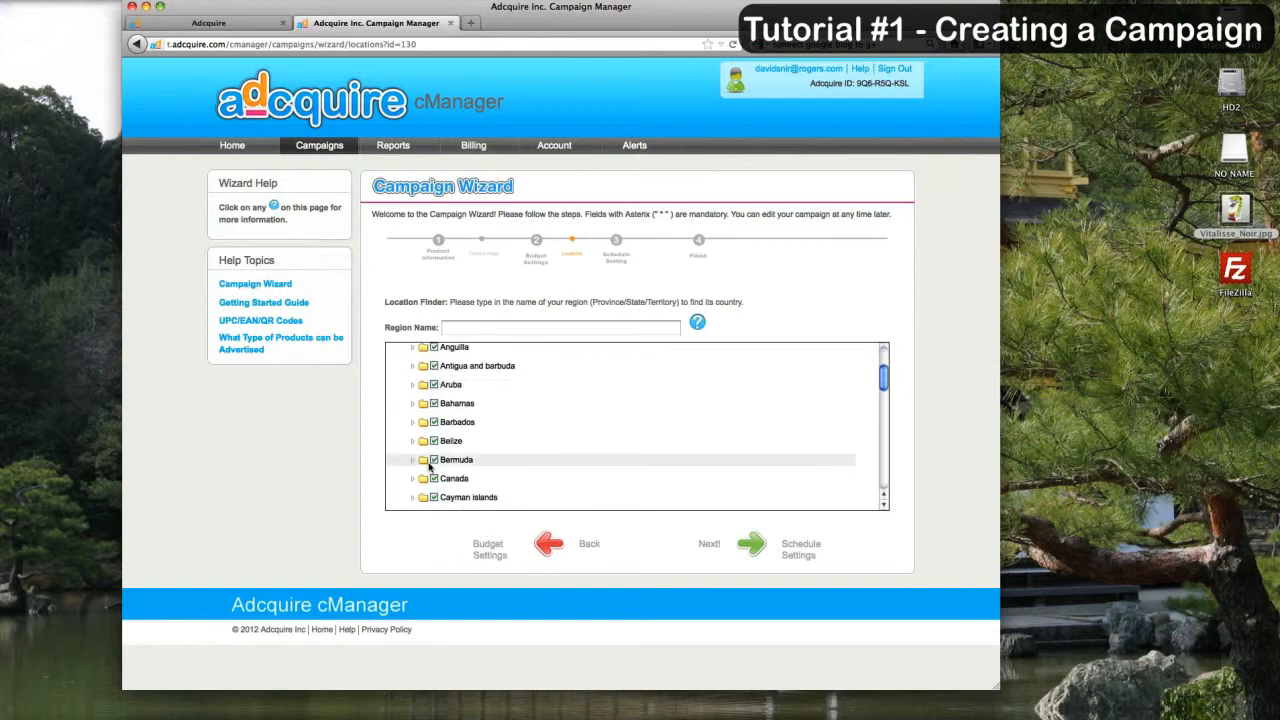
scroll(430, 463, down, 1)
scroll(425, 450, up, 8)
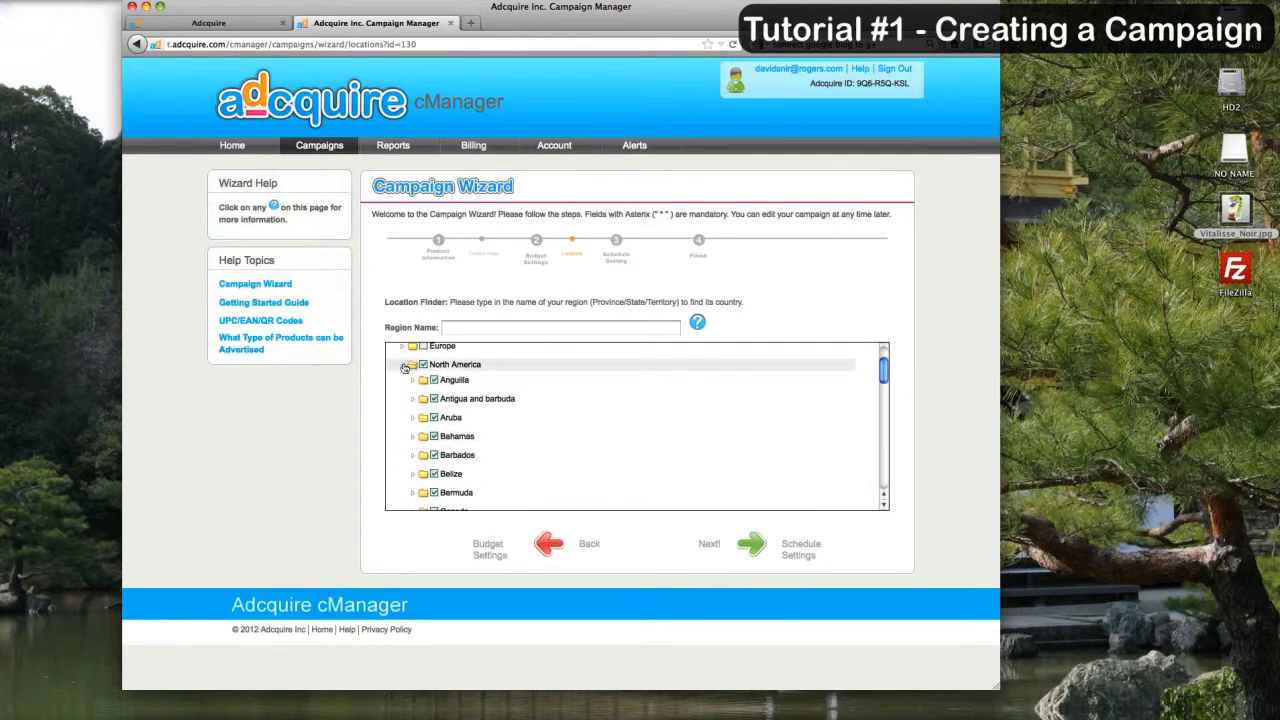
click(402, 364)
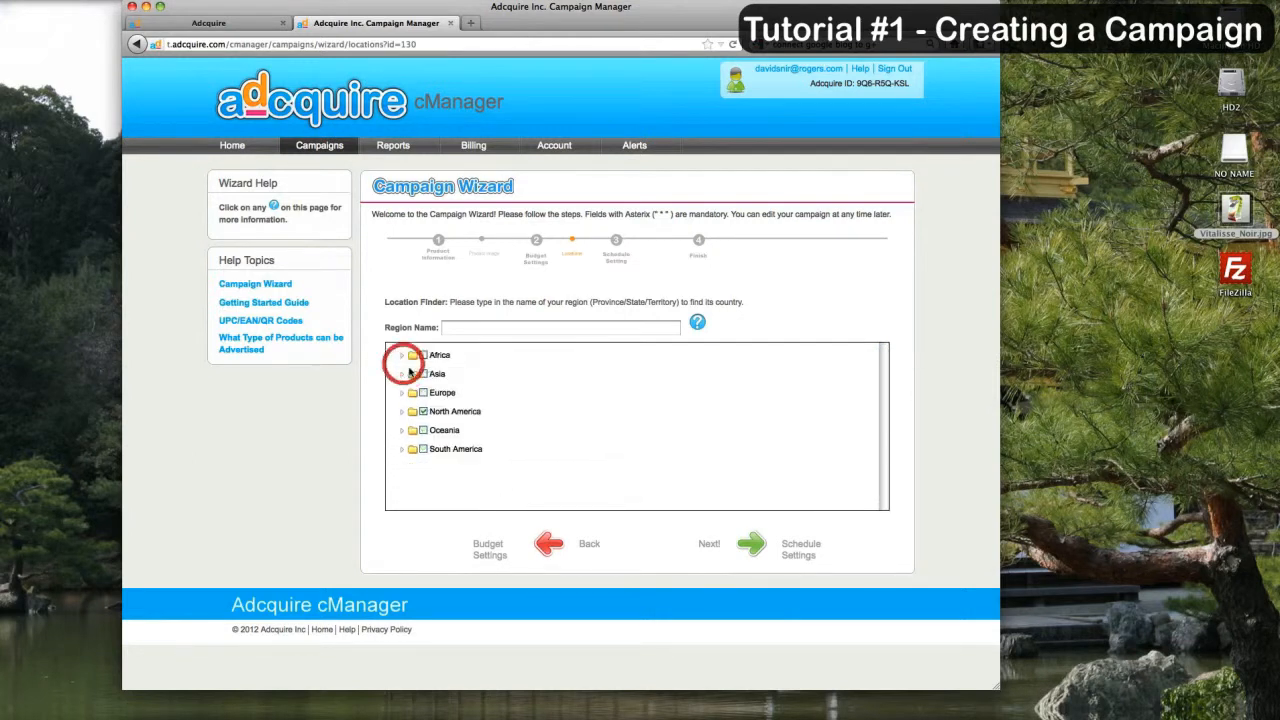
click(754, 549)
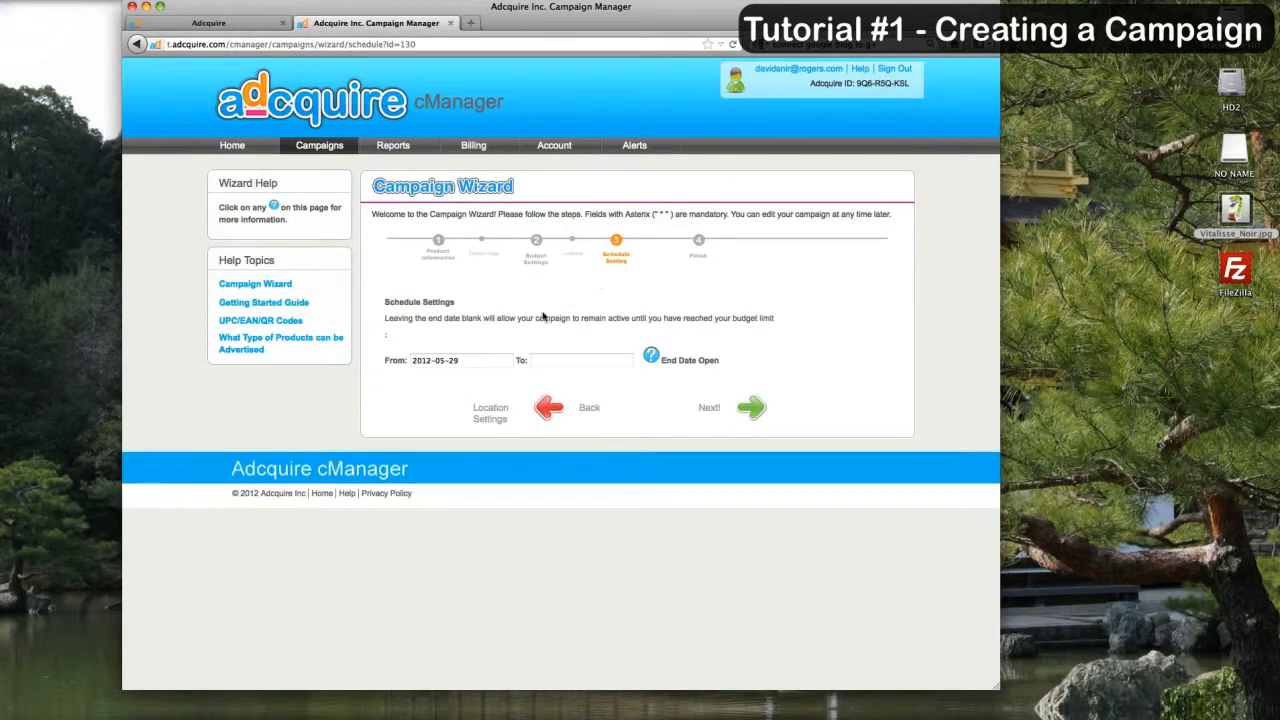
Step: Set the campaign's start date to 2012-06-13
click(480, 361)
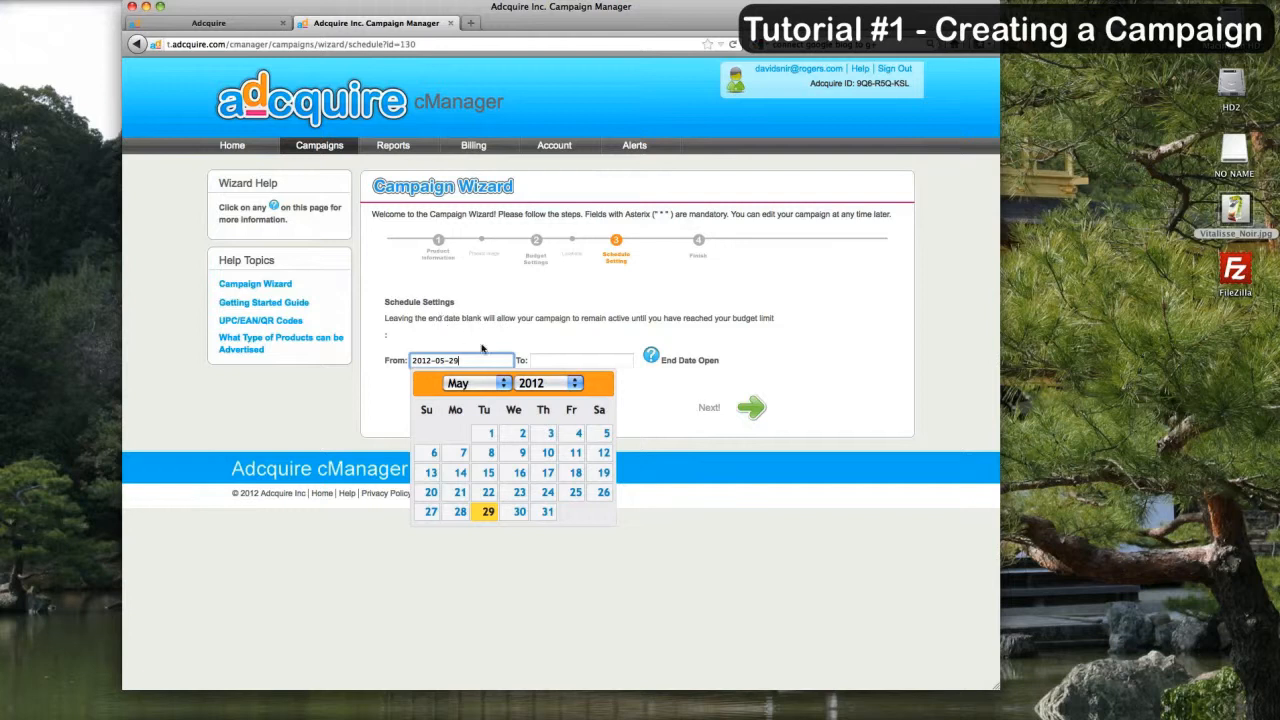
click(495, 381)
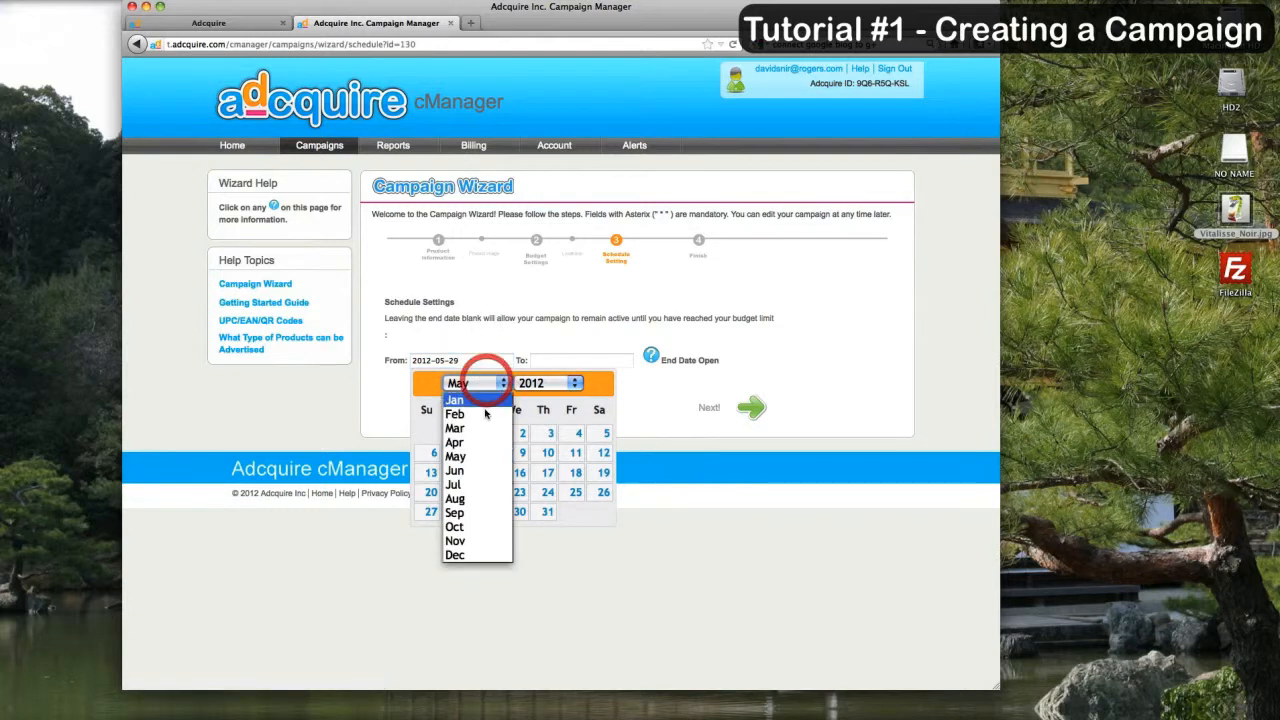
click(483, 470)
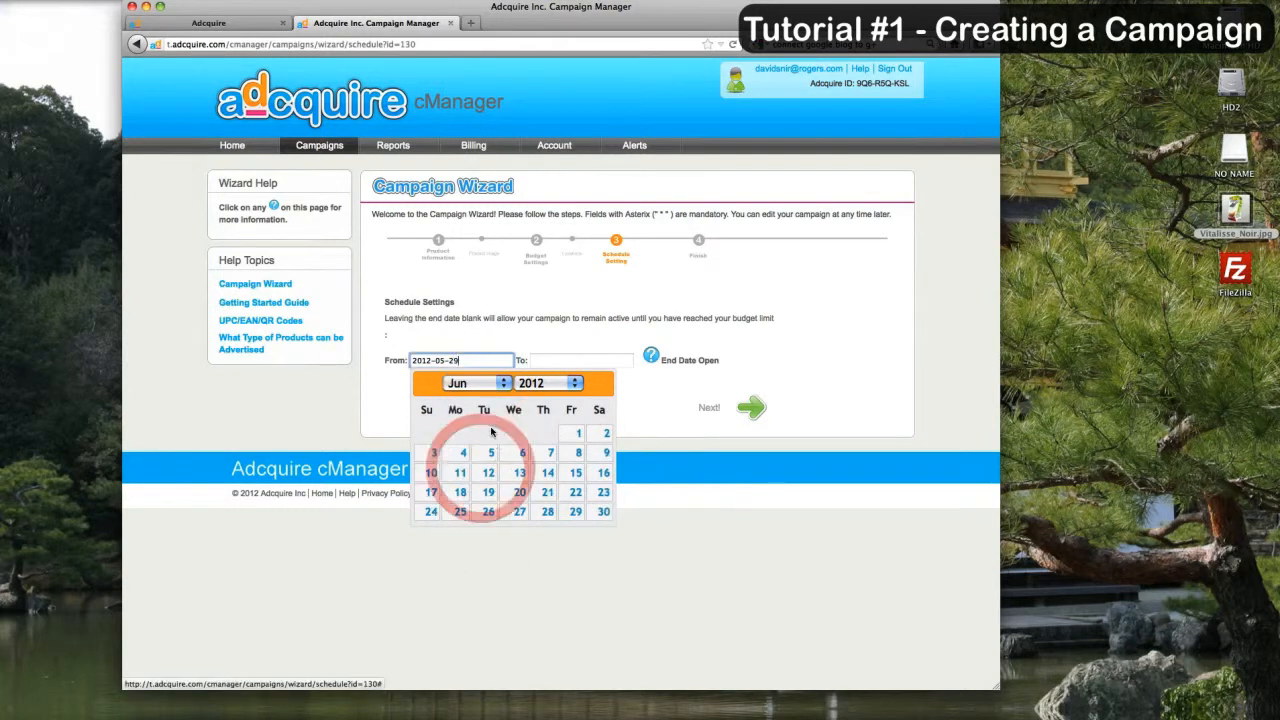
click(519, 474)
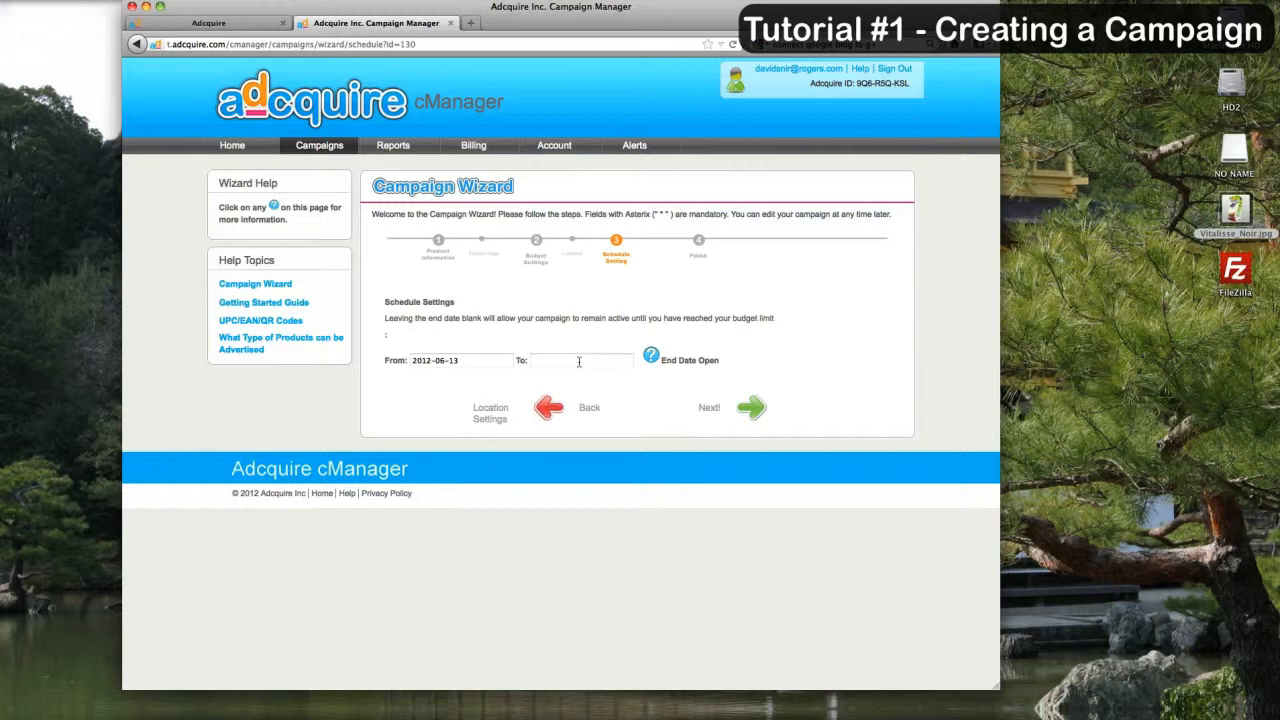
Step: Set the campaign's end date to 2012-06-30 and continue to the wizard's finish page
click(576, 362)
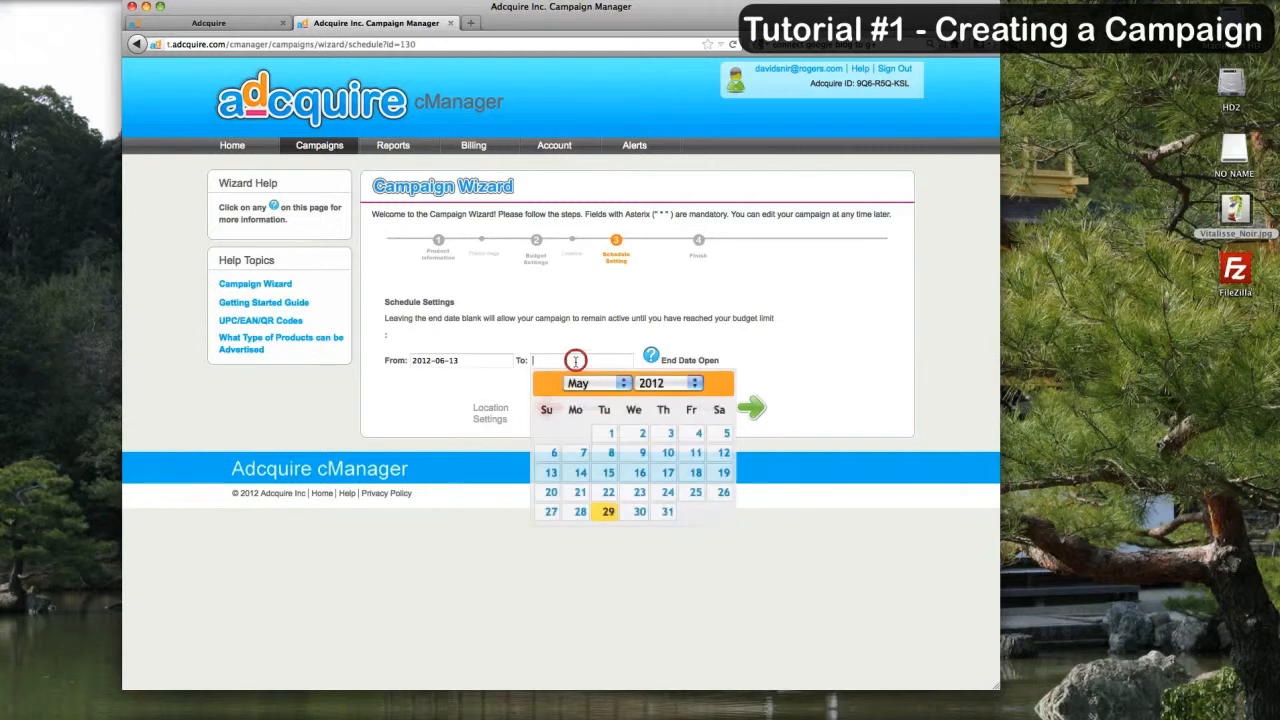
click(594, 386)
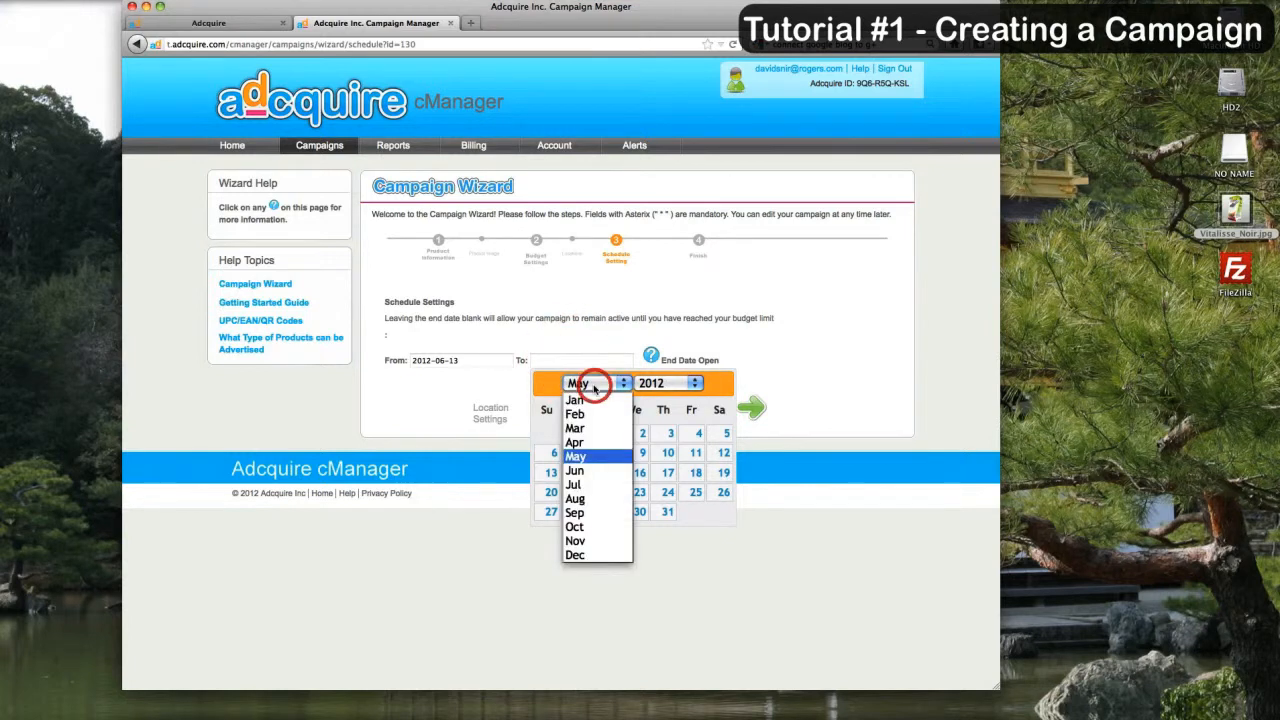
click(580, 471)
click(714, 514)
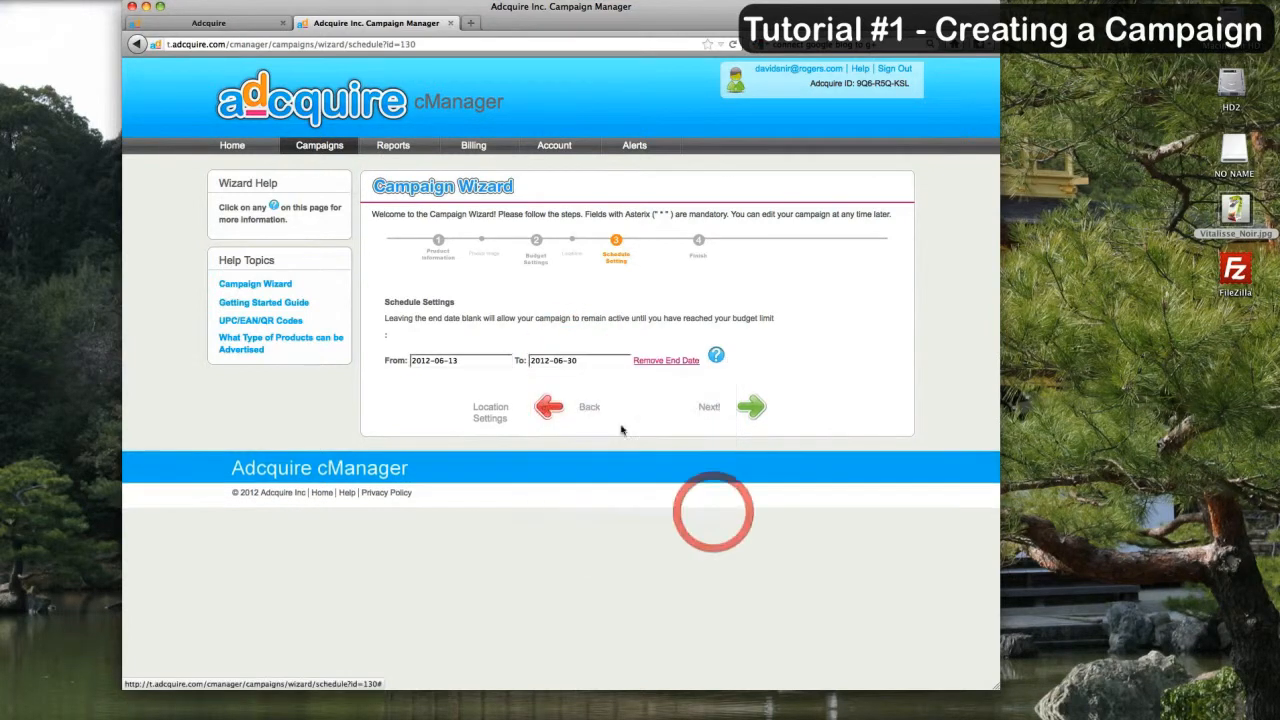
click(750, 410)
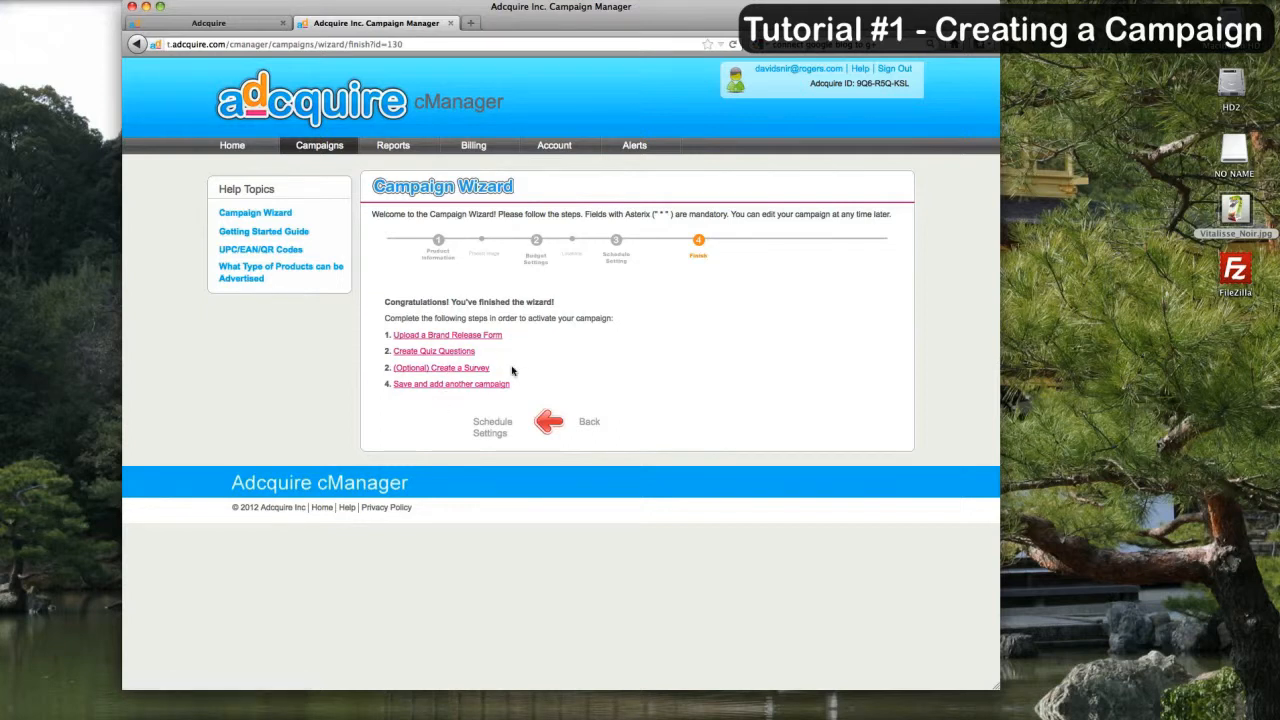
Step: Open the campaign's quiz question editor and examine the product packaging in Vitalisse_Noir.jpg beside it
click(434, 352)
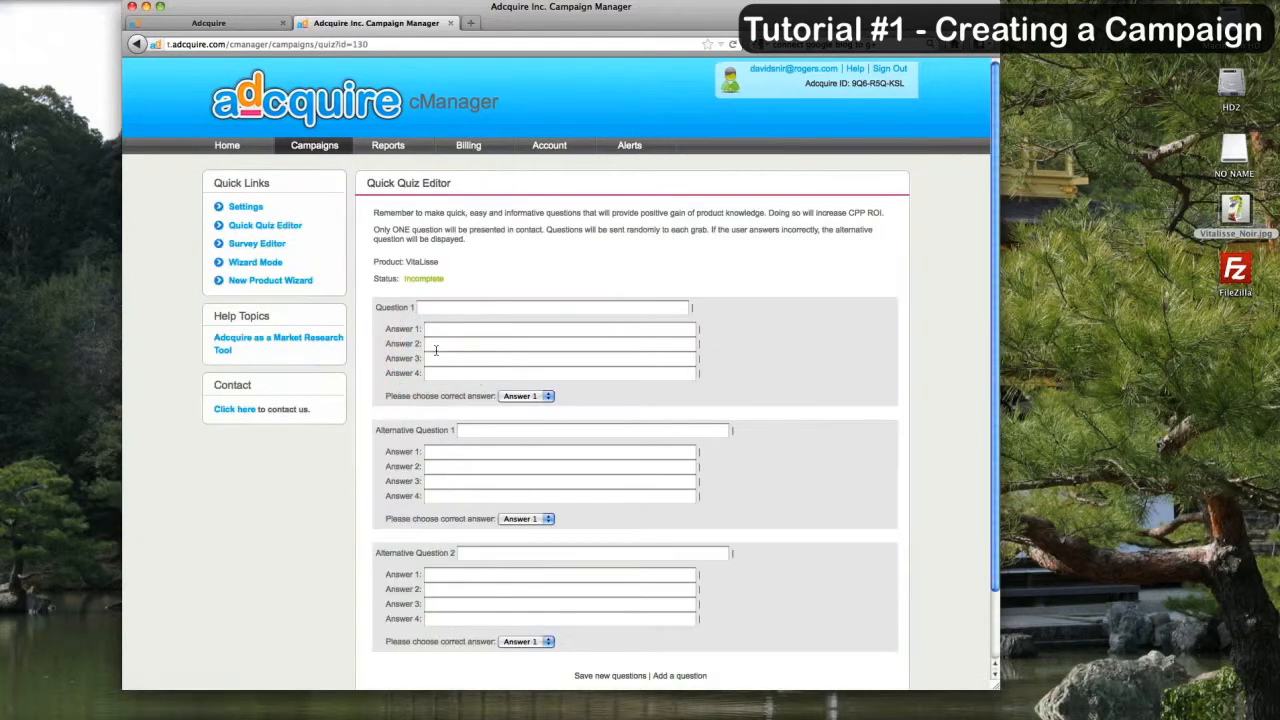
double_click(1238, 212)
drag(115, 6, 672, 116)
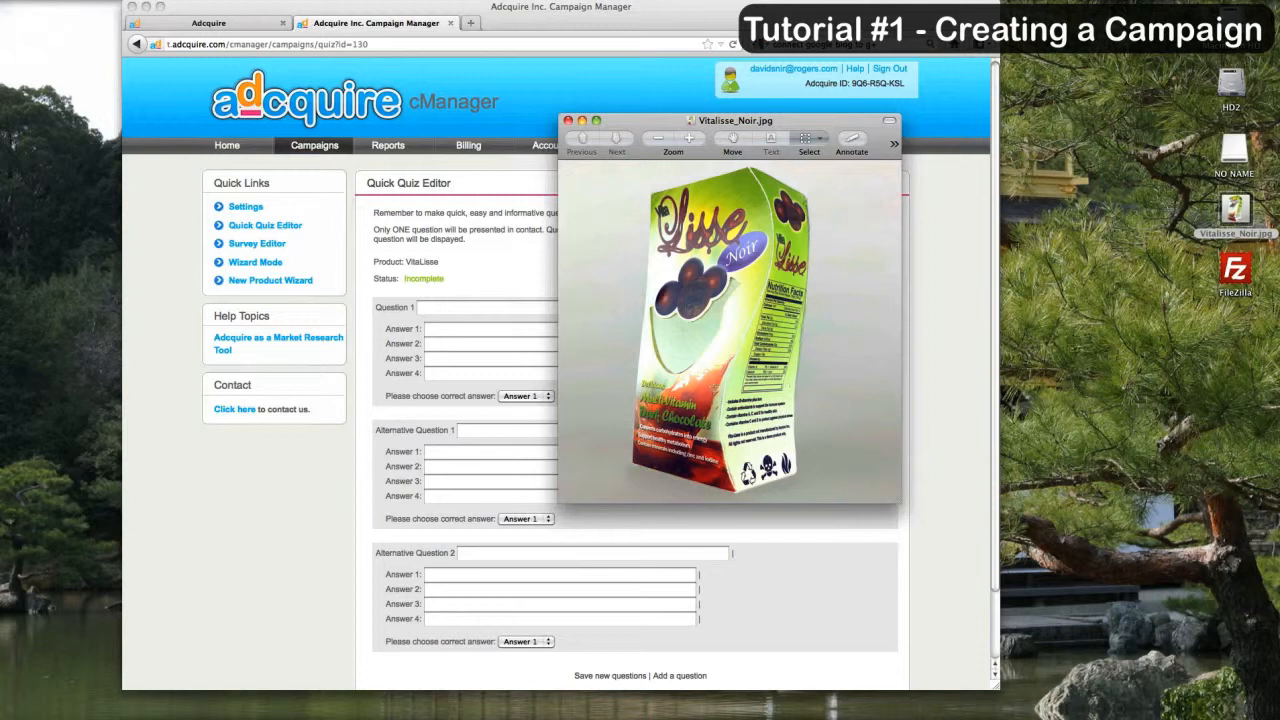
drag(631, 353, 726, 492)
click(597, 367)
drag(625, 121, 992, 180)
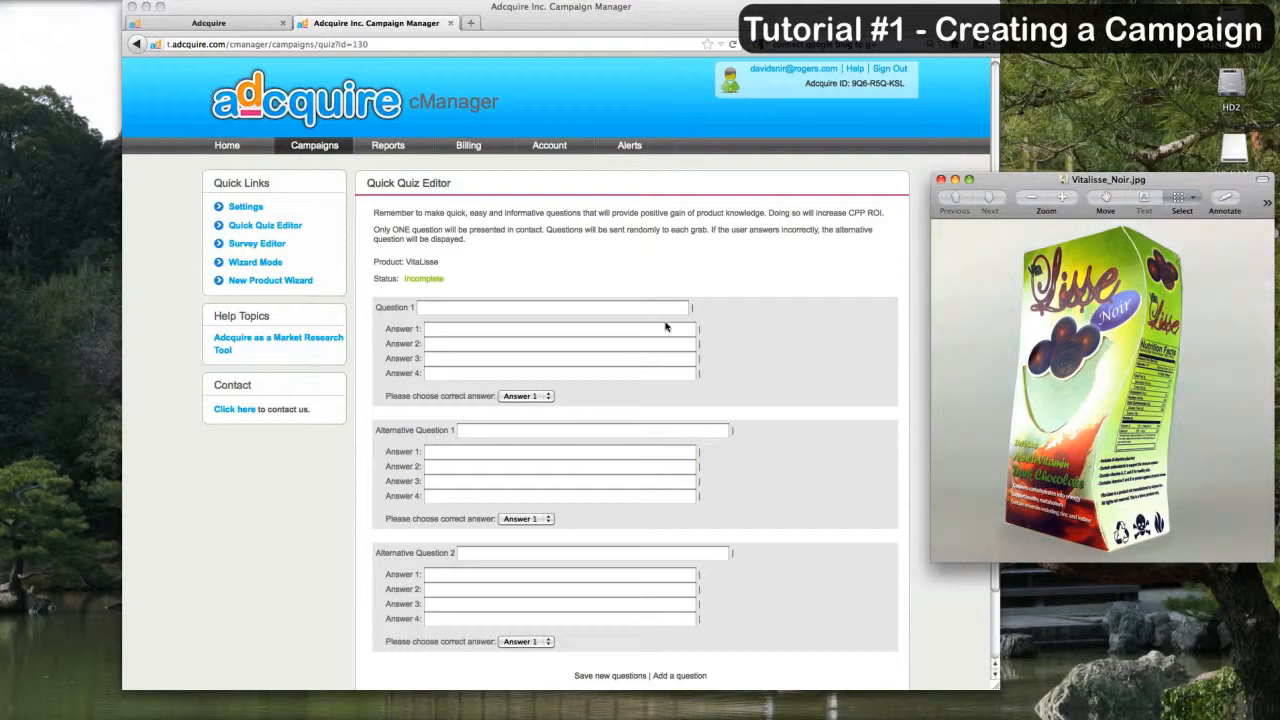
click(636, 312)
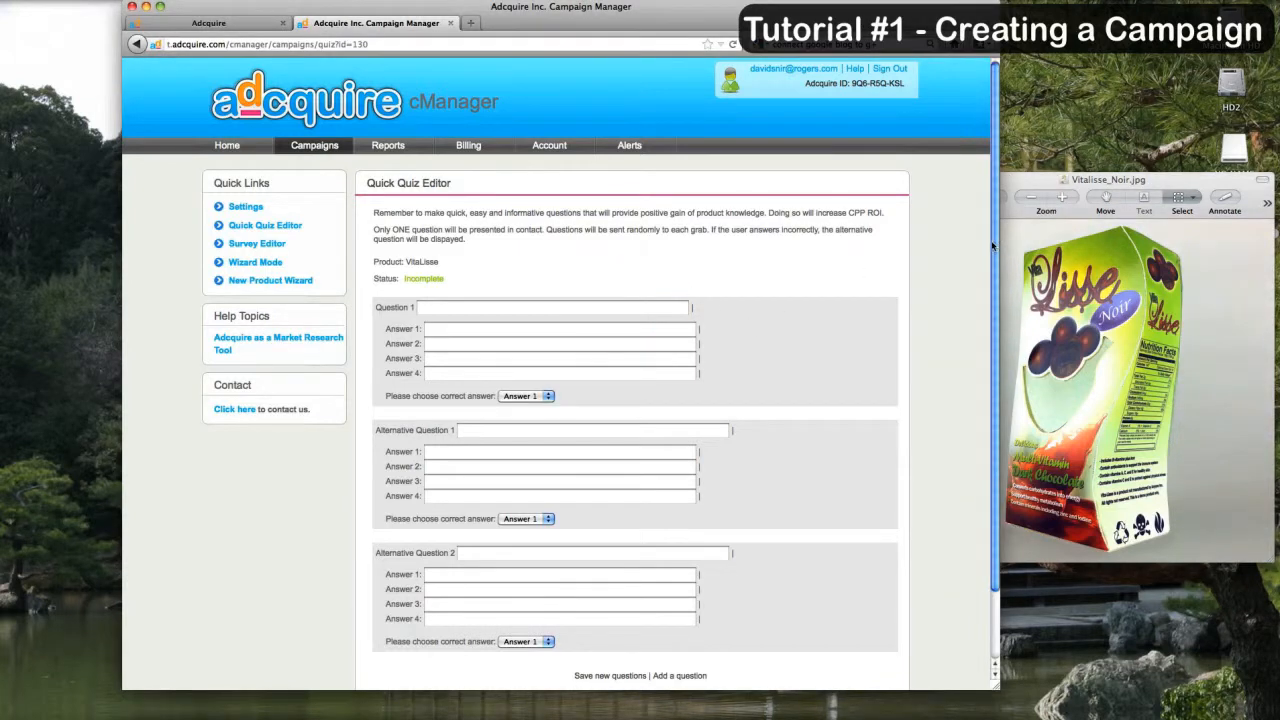
drag(1026, 183, 583, 159)
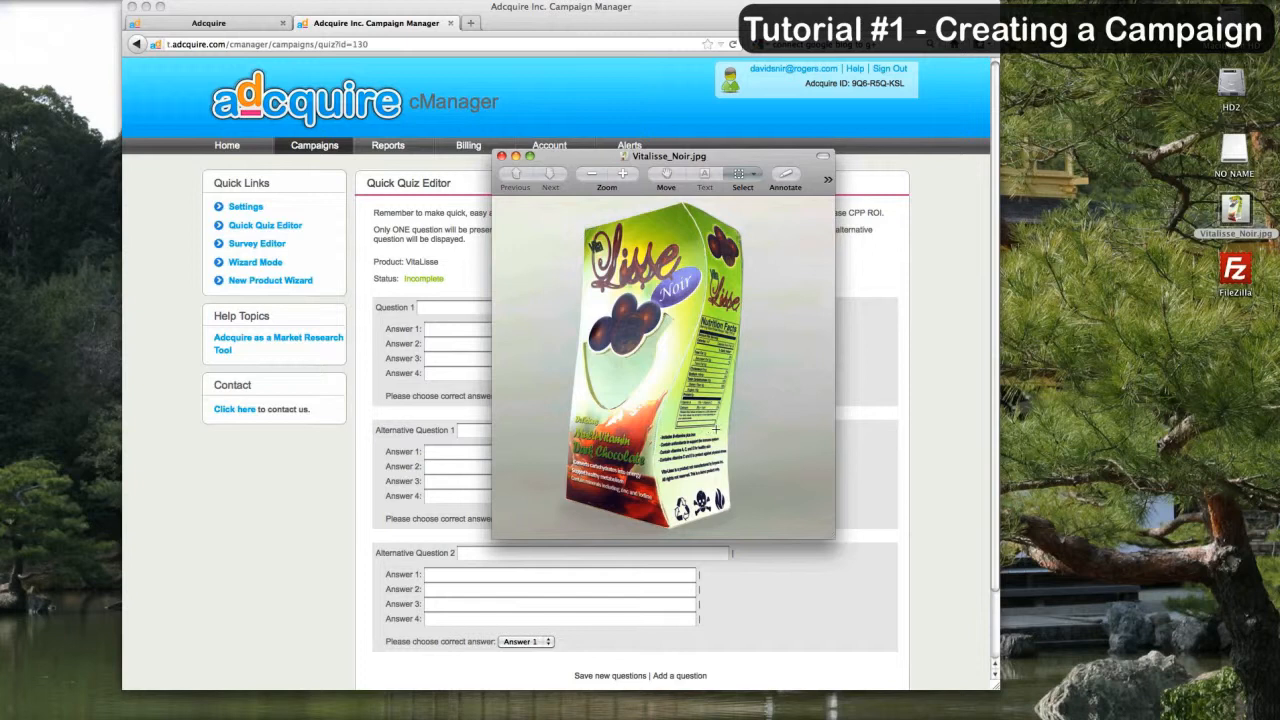
drag(552, 157, 979, 196)
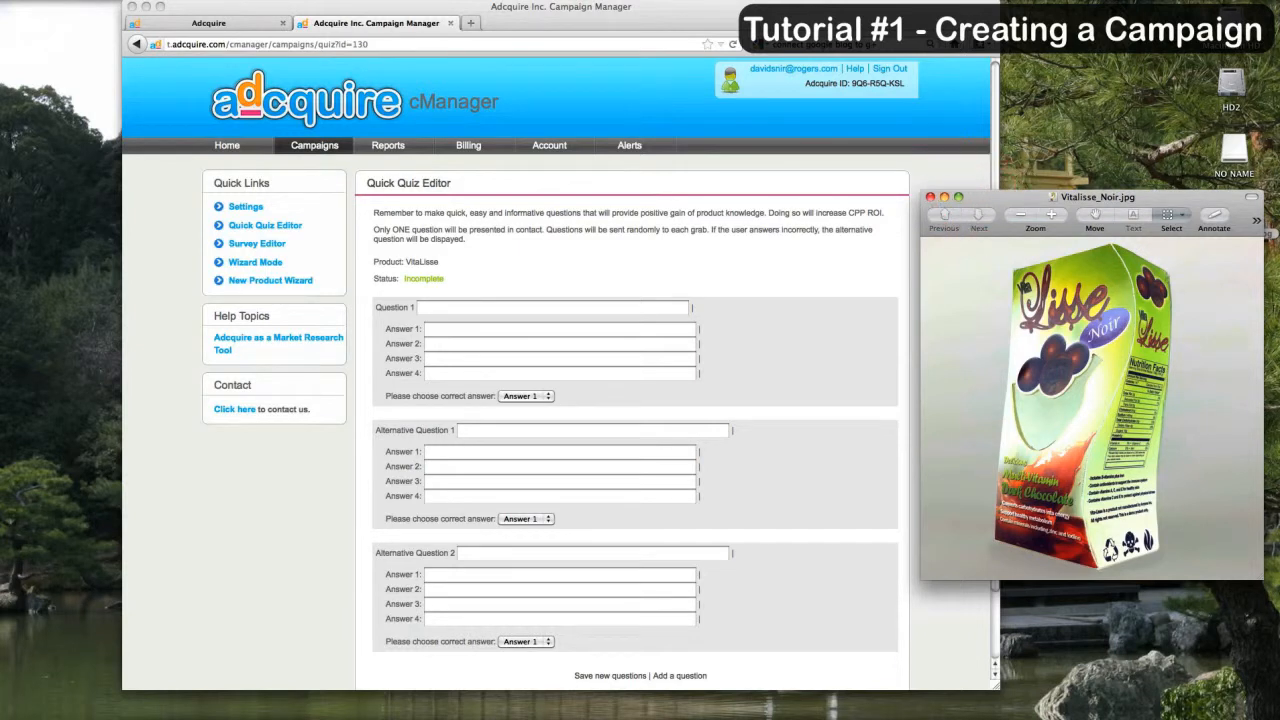
Step: Switch to the untitled text document with the prepared quiz questions and place it beside the Quick Quiz Editor
key(super+Tab)
drag(775, 153, 827, 102)
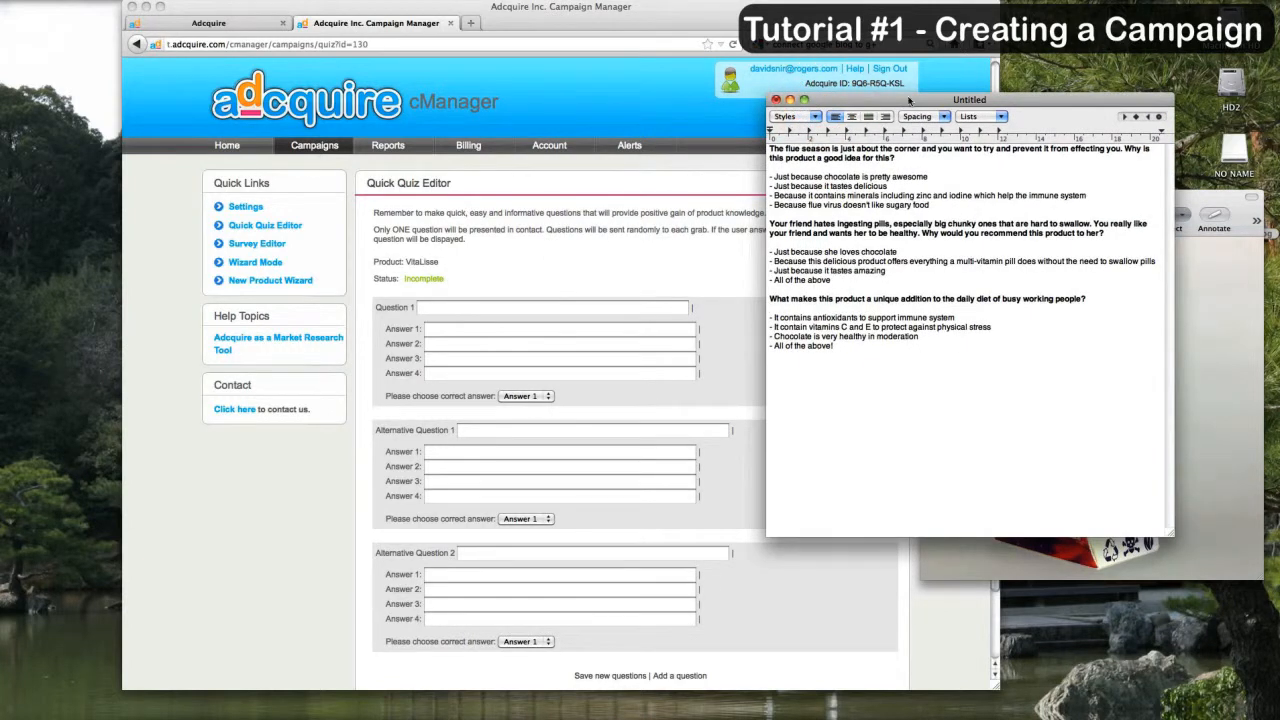
drag(908, 99, 884, 113)
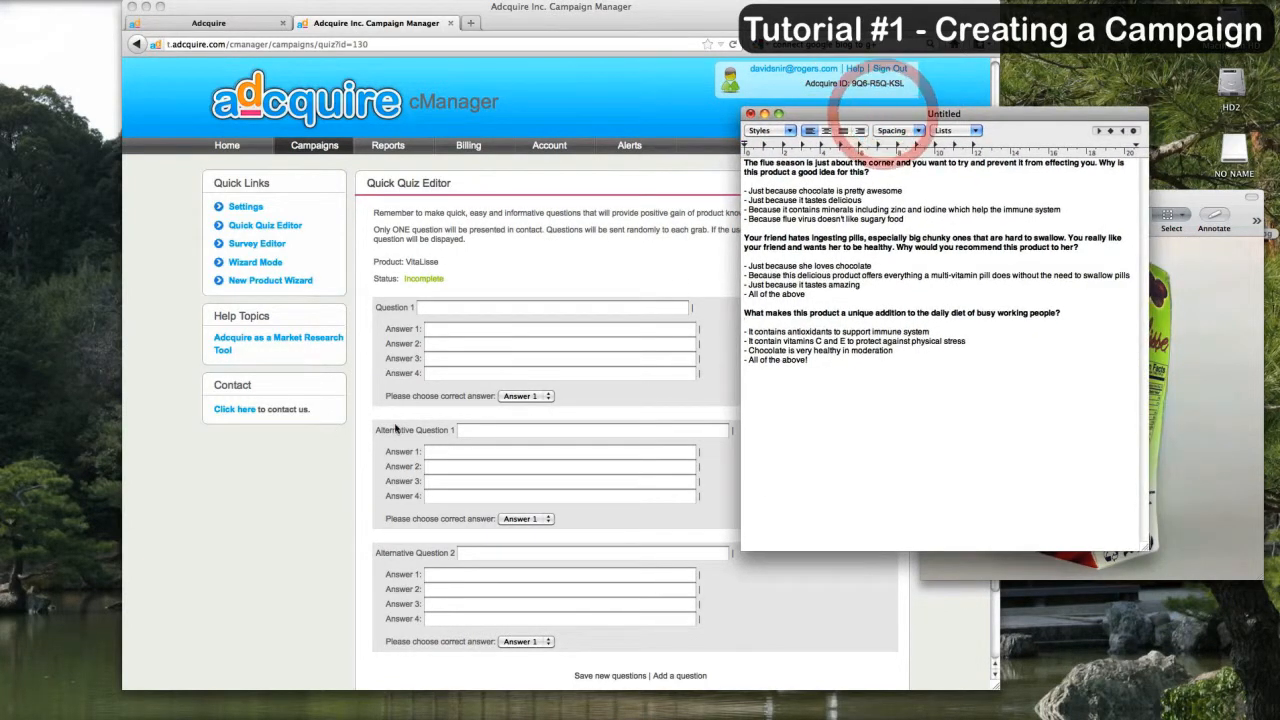
click(638, 625)
scroll(638, 625, down, 3)
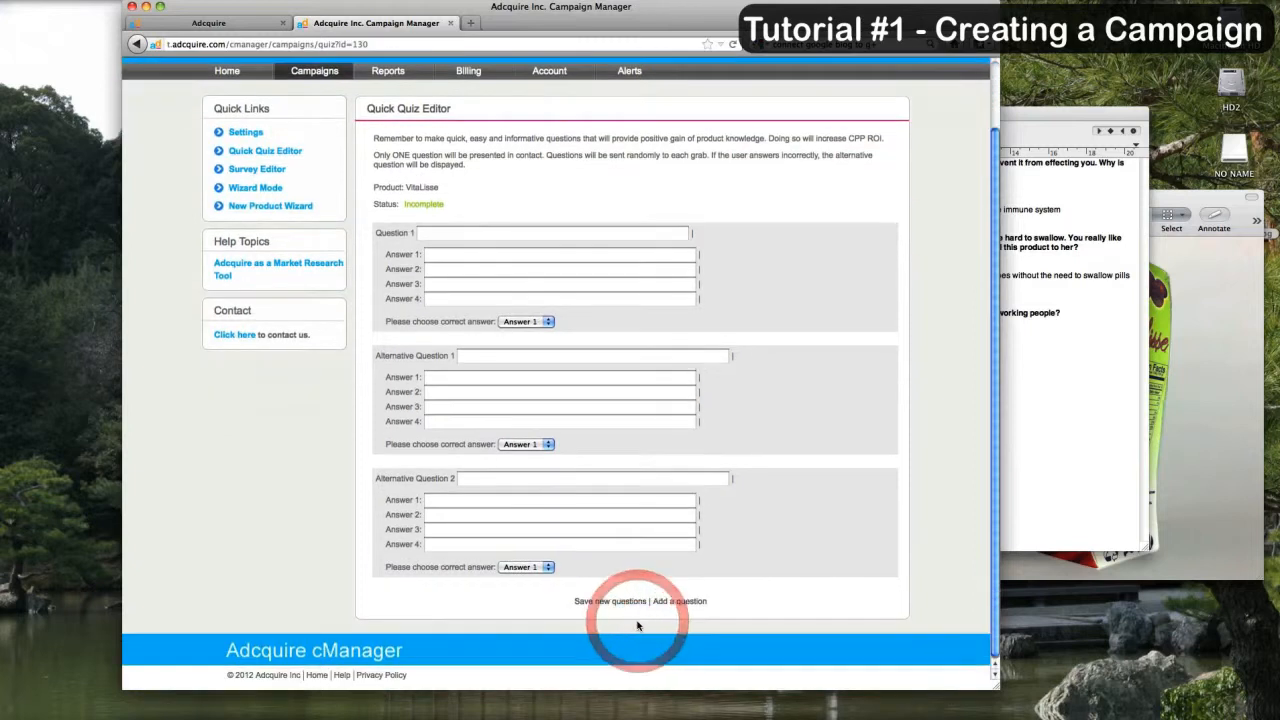
click(1038, 125)
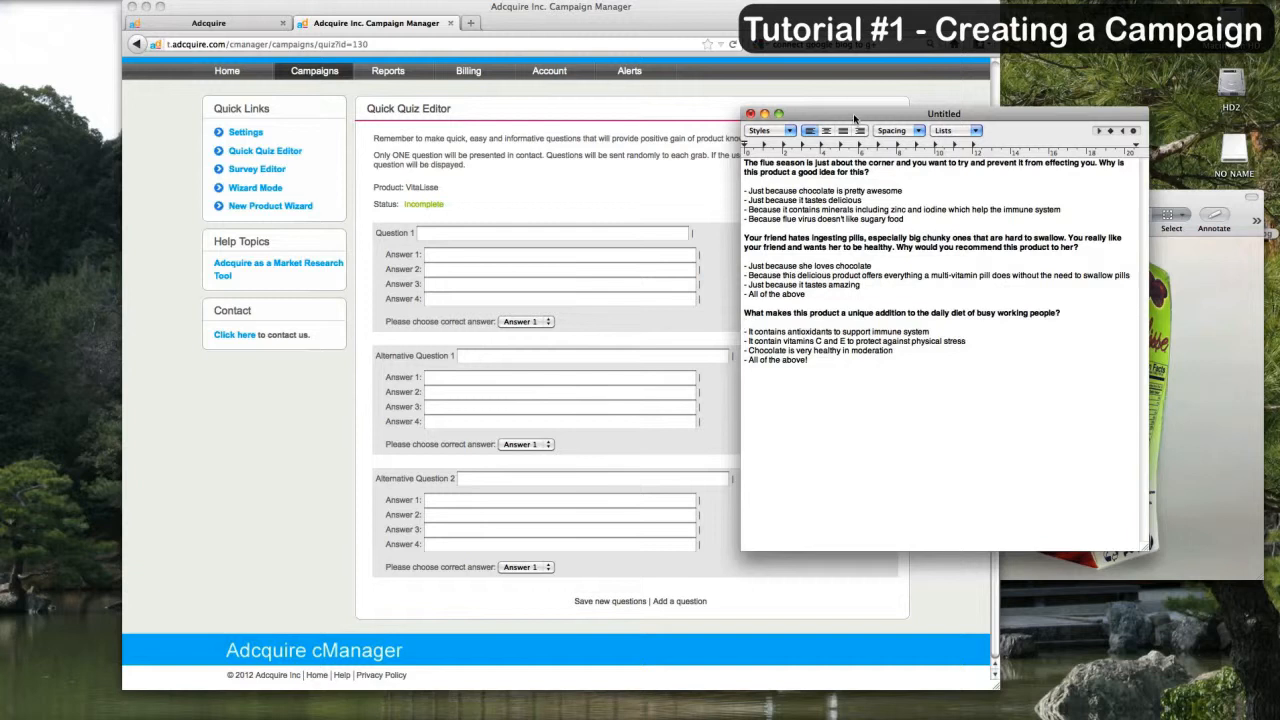
drag(854, 118, 888, 186)
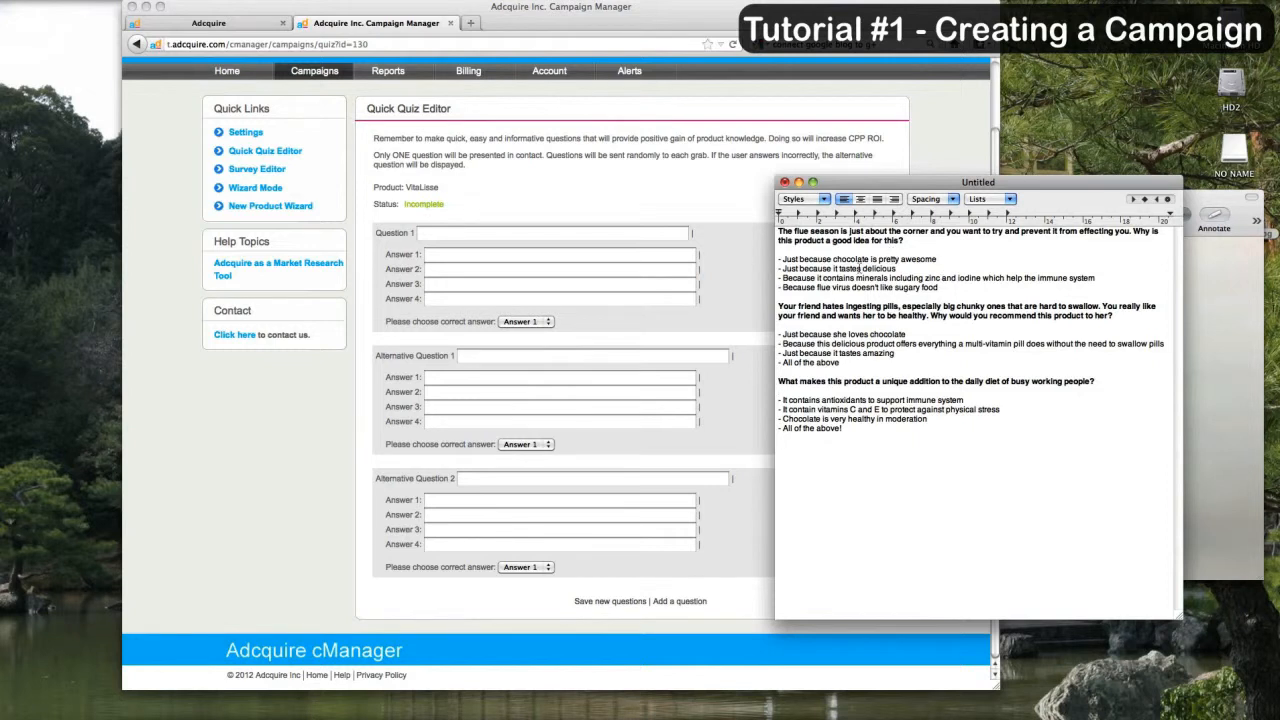
drag(876, 185, 814, 163)
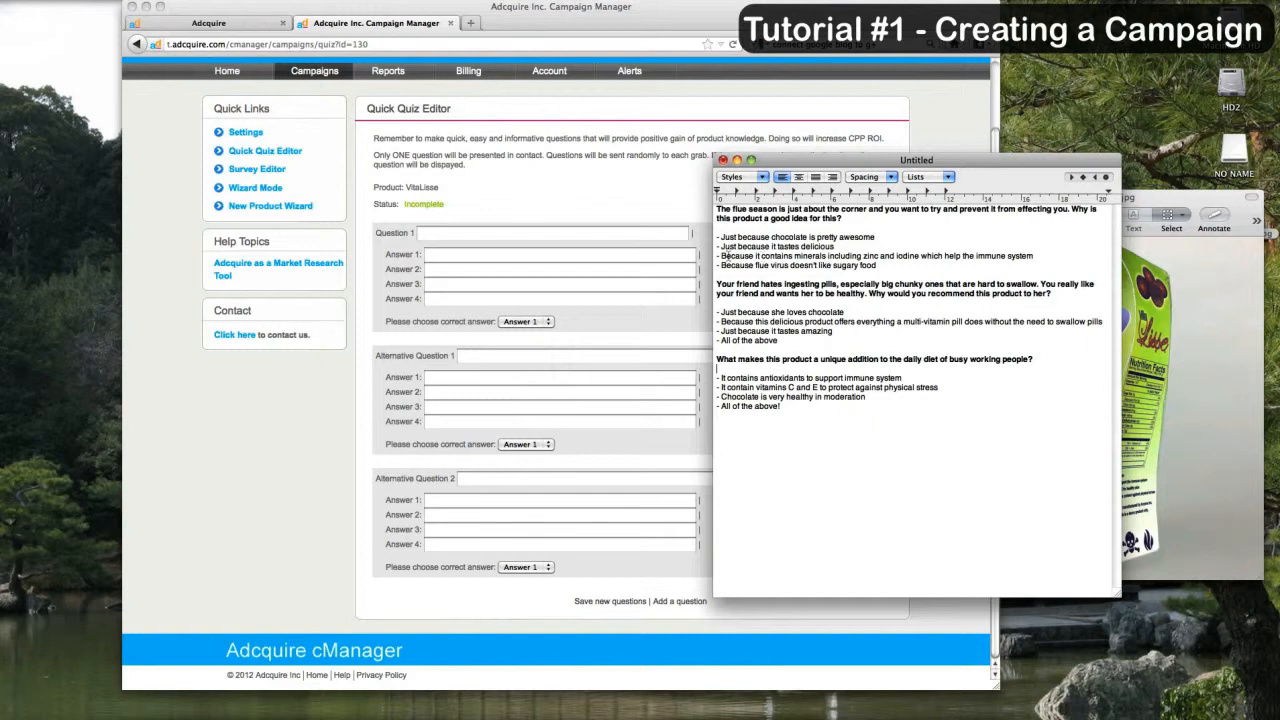
Step: Examine the answer choices for the flue season question in the text document
drag(721, 256, 1038, 257)
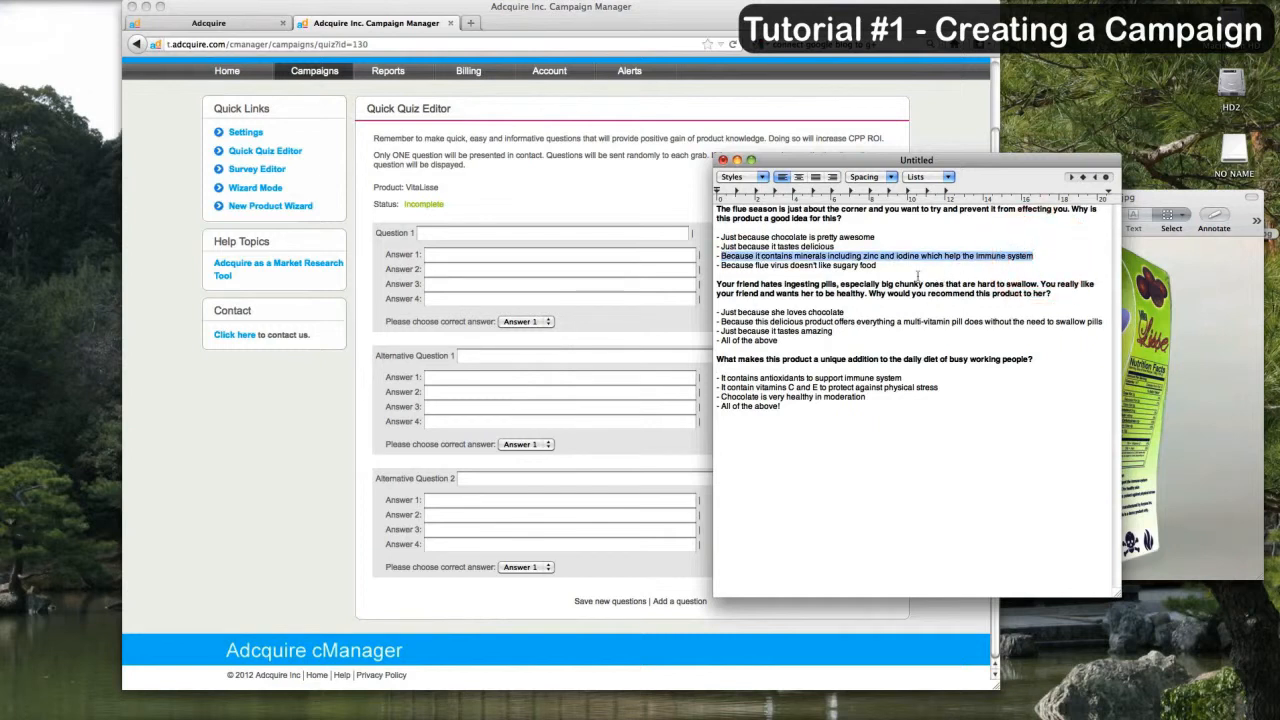
click(752, 266)
drag(722, 265, 880, 265)
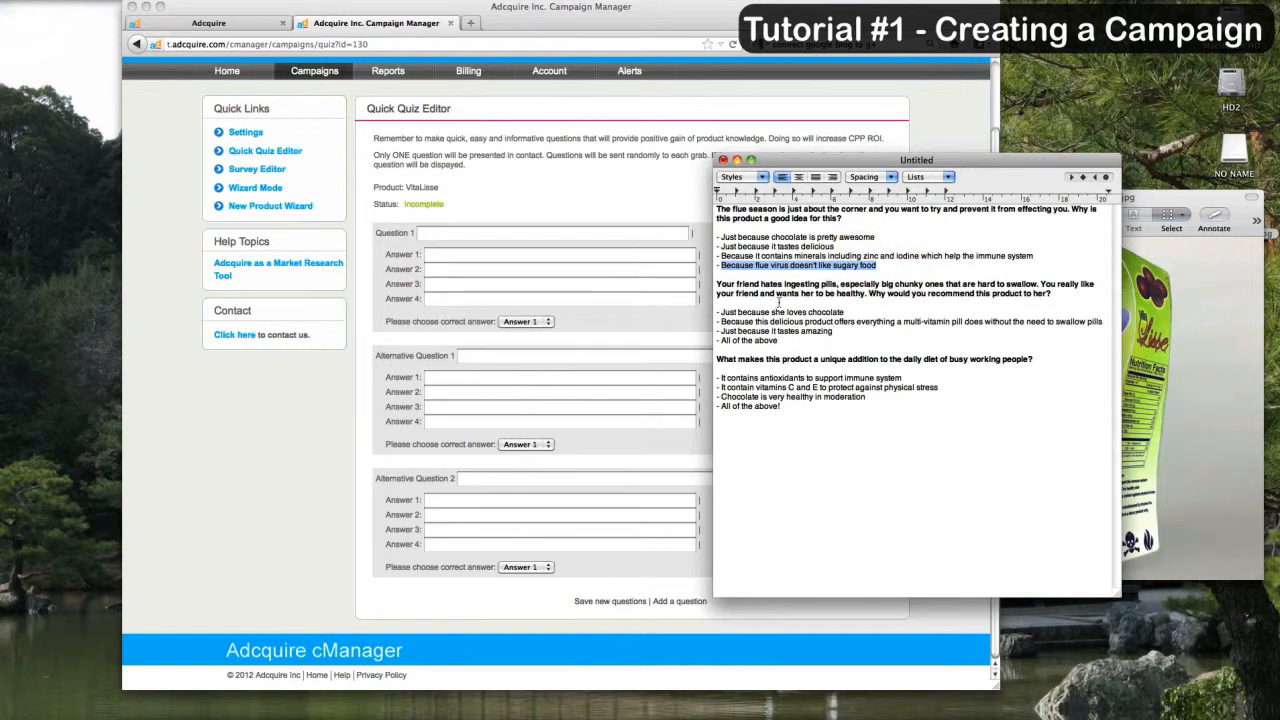
click(900, 262)
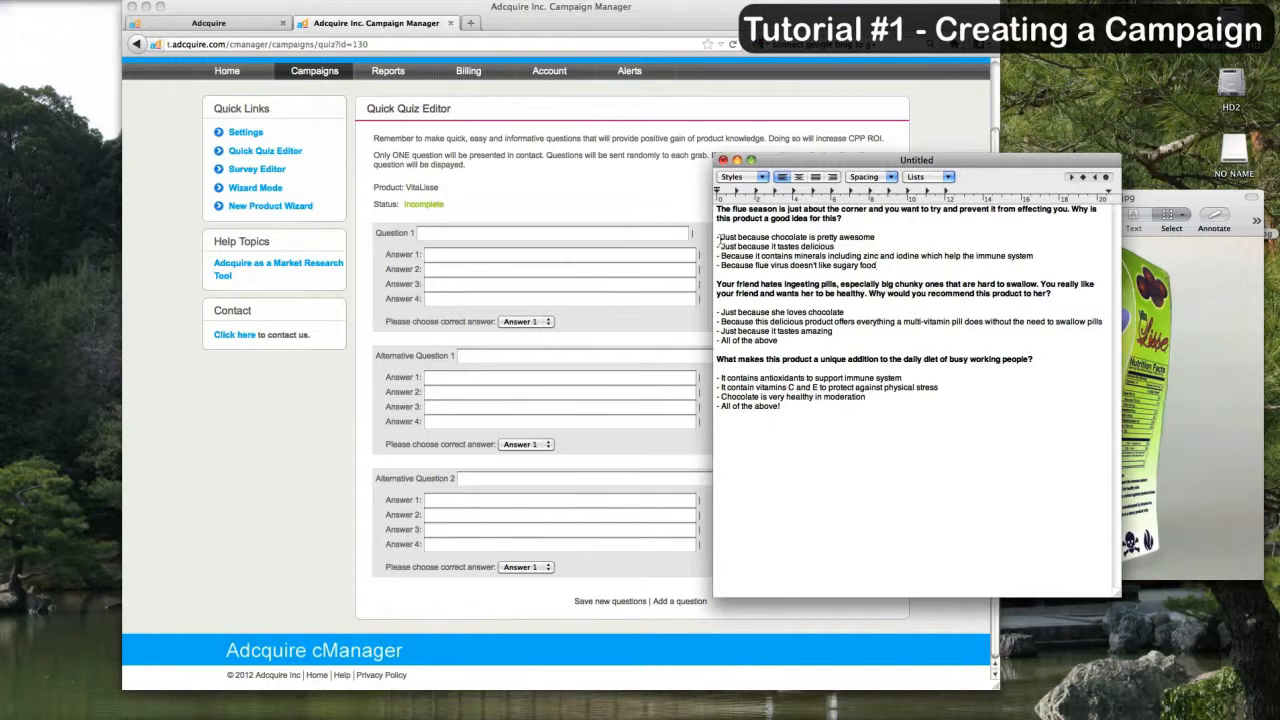
drag(721, 238, 743, 237)
click(812, 242)
Step: Copy the flue season question and its four answers from the text document into Question 1 of the quiz
triple_click(861, 222)
key(super+c)
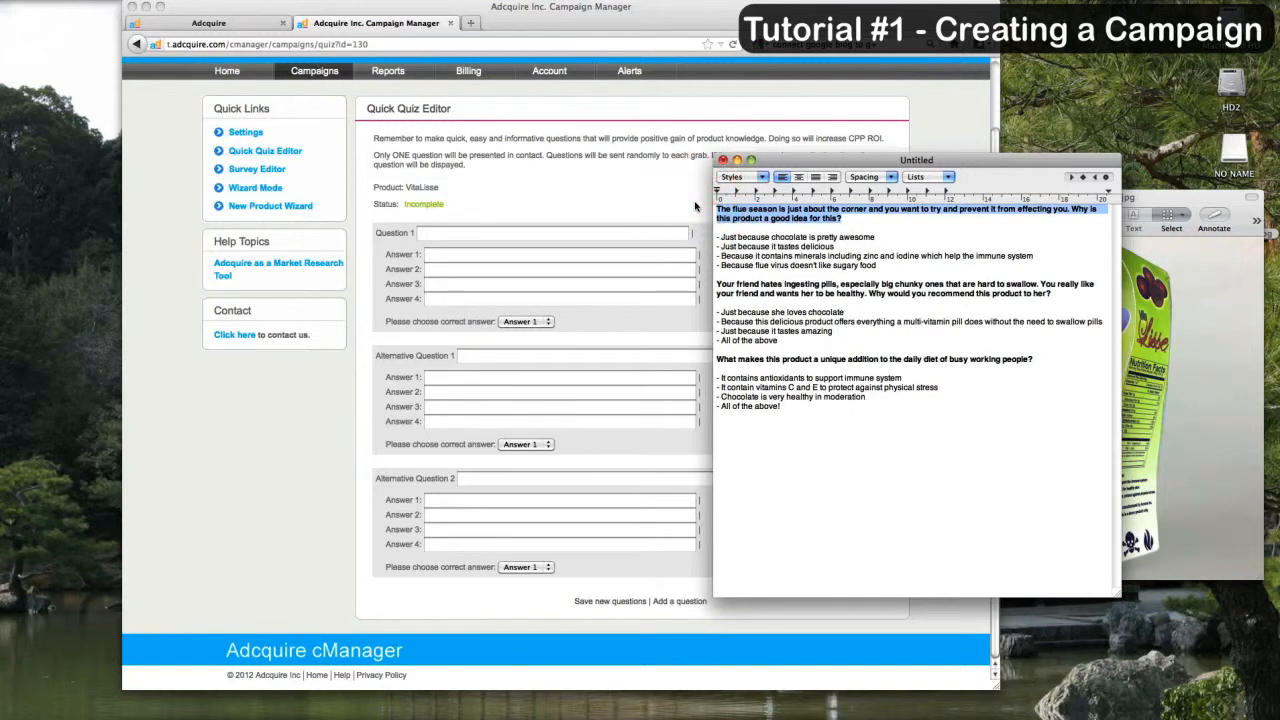
click(556, 236)
key(super+v)
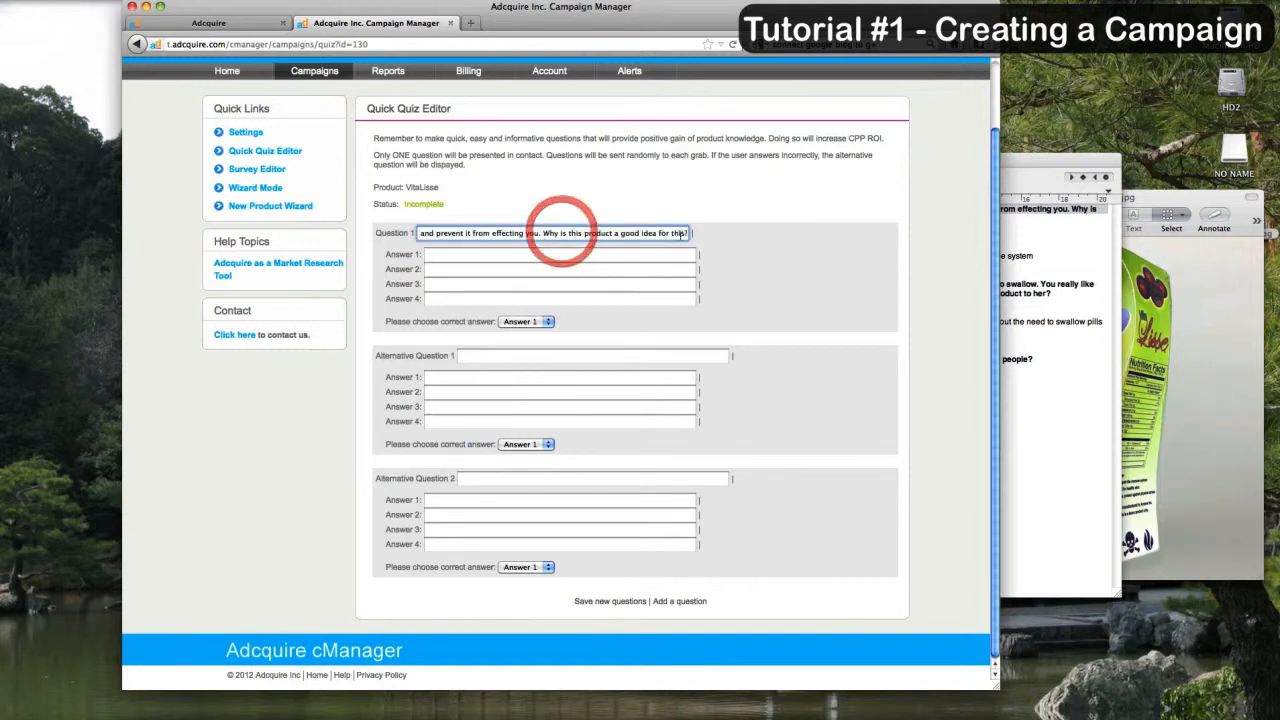
click(1062, 244)
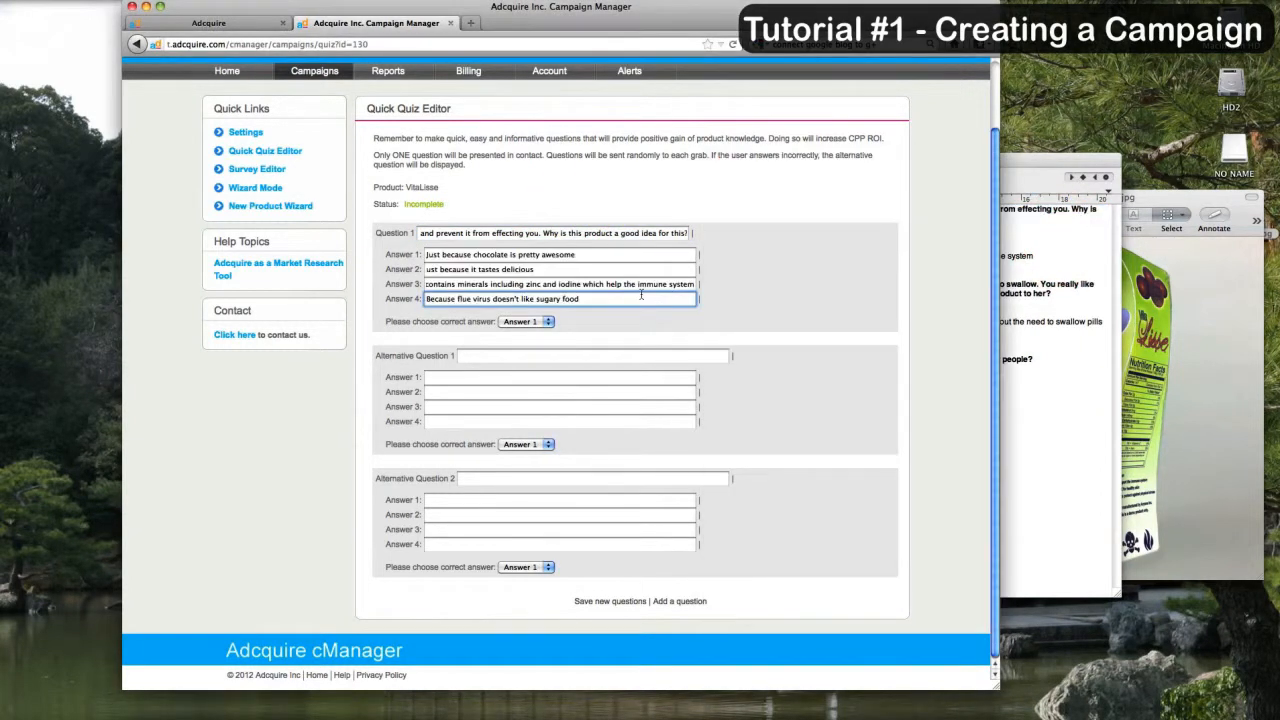
click(601, 322)
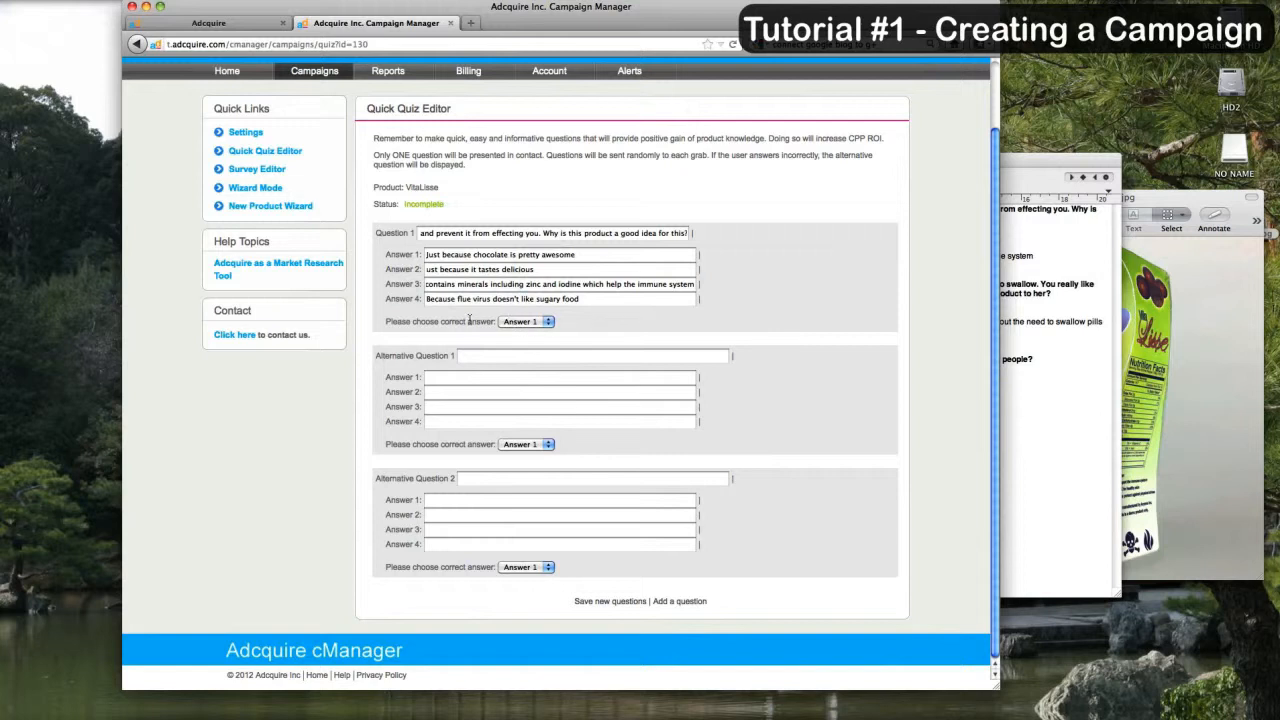
Step: Choose Answer 3 as the correct answer for Question 1, and move the text document clear of the quiz form
click(522, 321)
click(518, 353)
click(758, 315)
drag(1008, 168, 1098, 158)
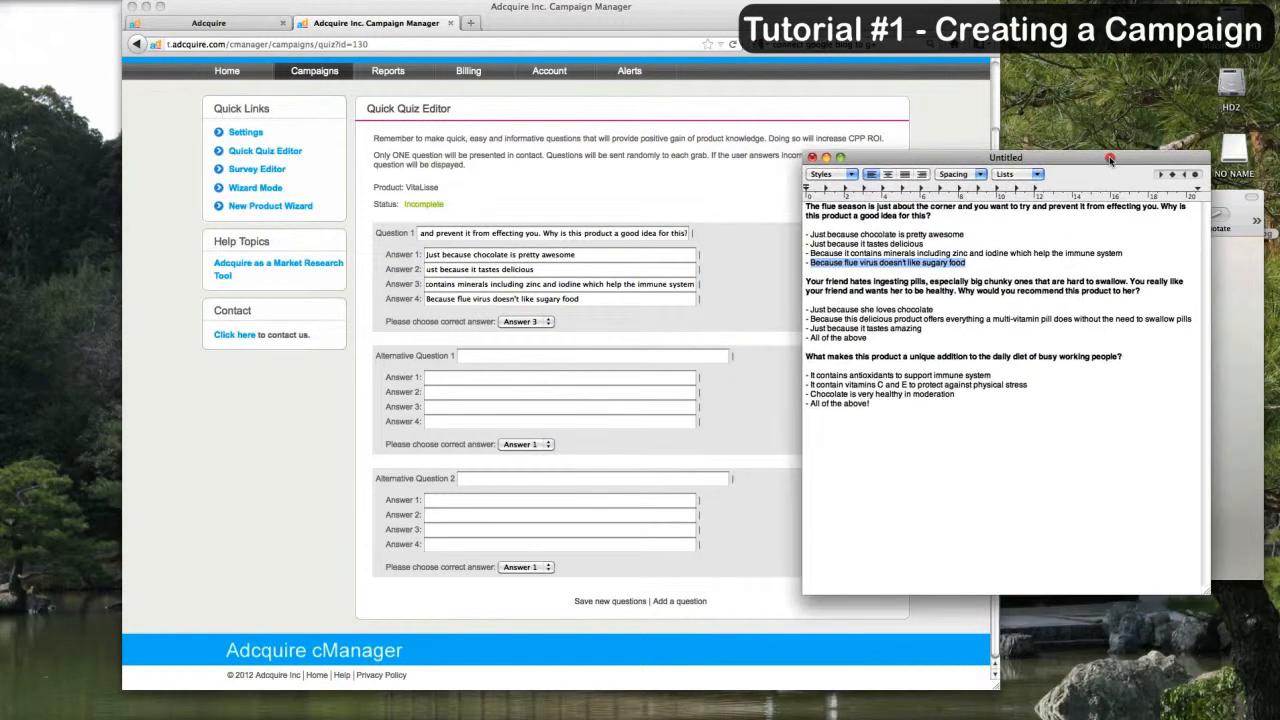
click(680, 188)
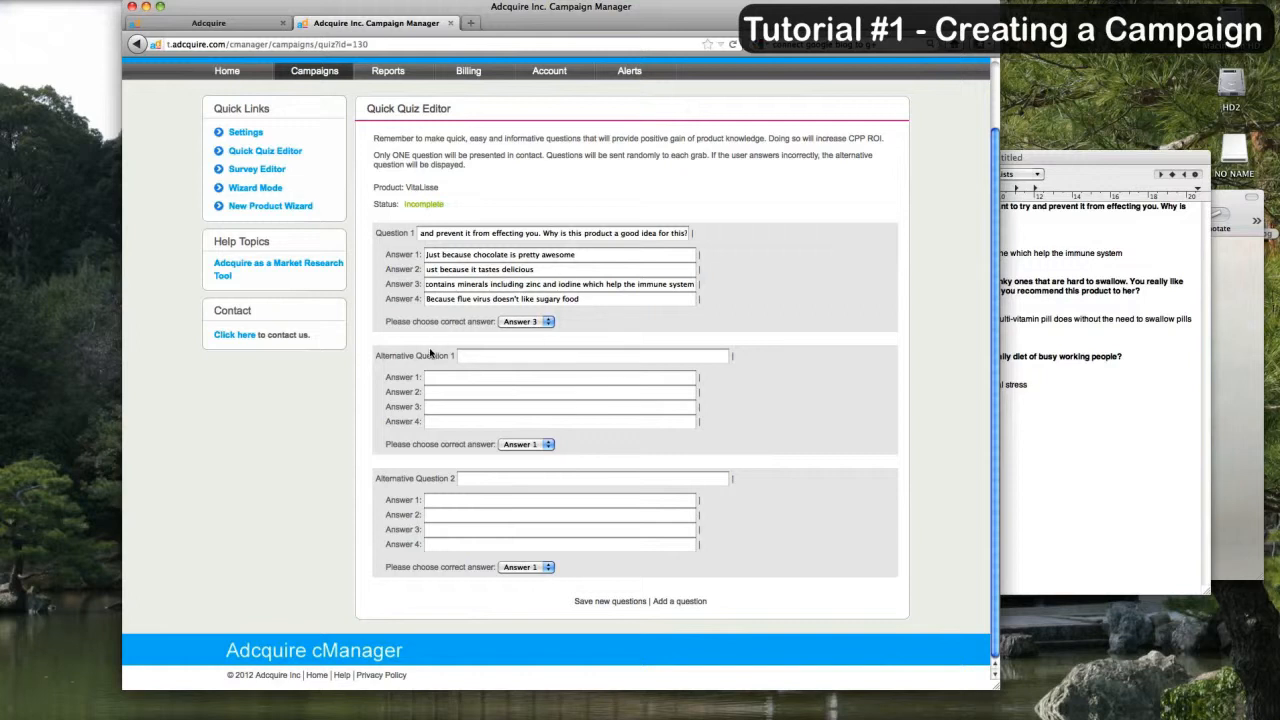
Step: Copy the question about the friend who hates ingesting pills and its first three answers from the text document into Alternative Question 1
click(1047, 383)
drag(962, 157, 925, 156)
click(942, 318)
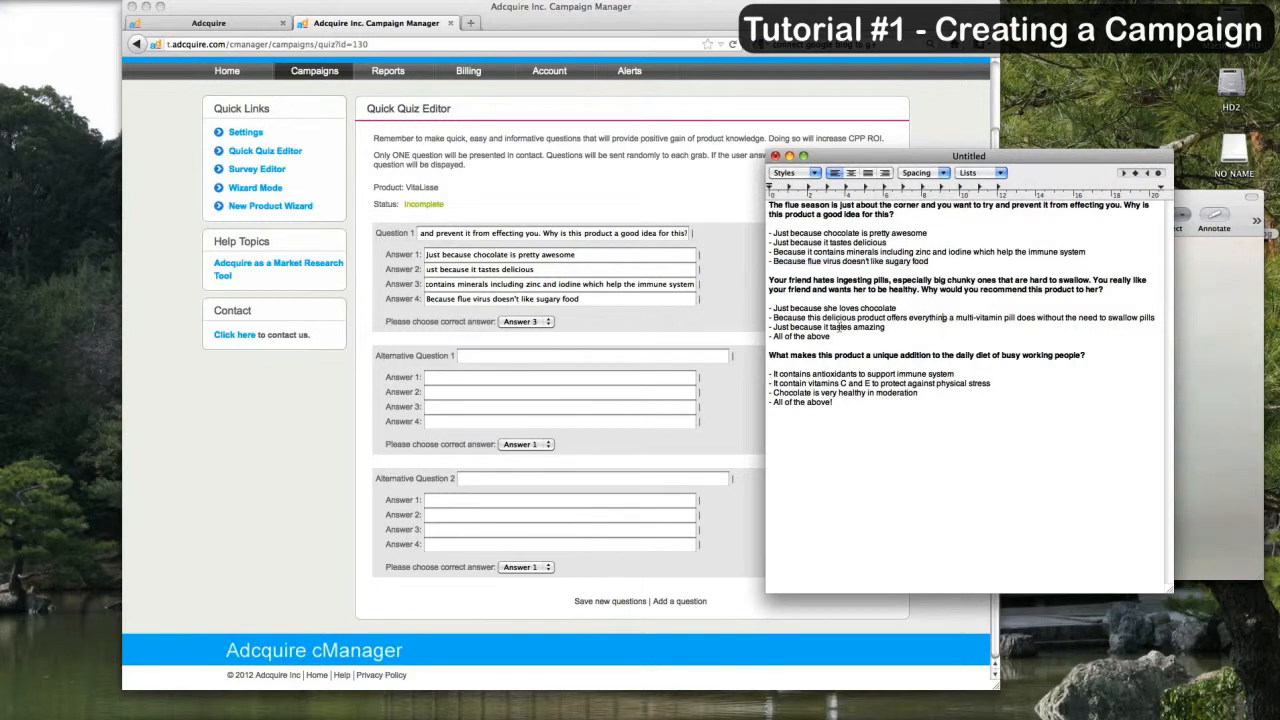
drag(872, 157, 726, 160)
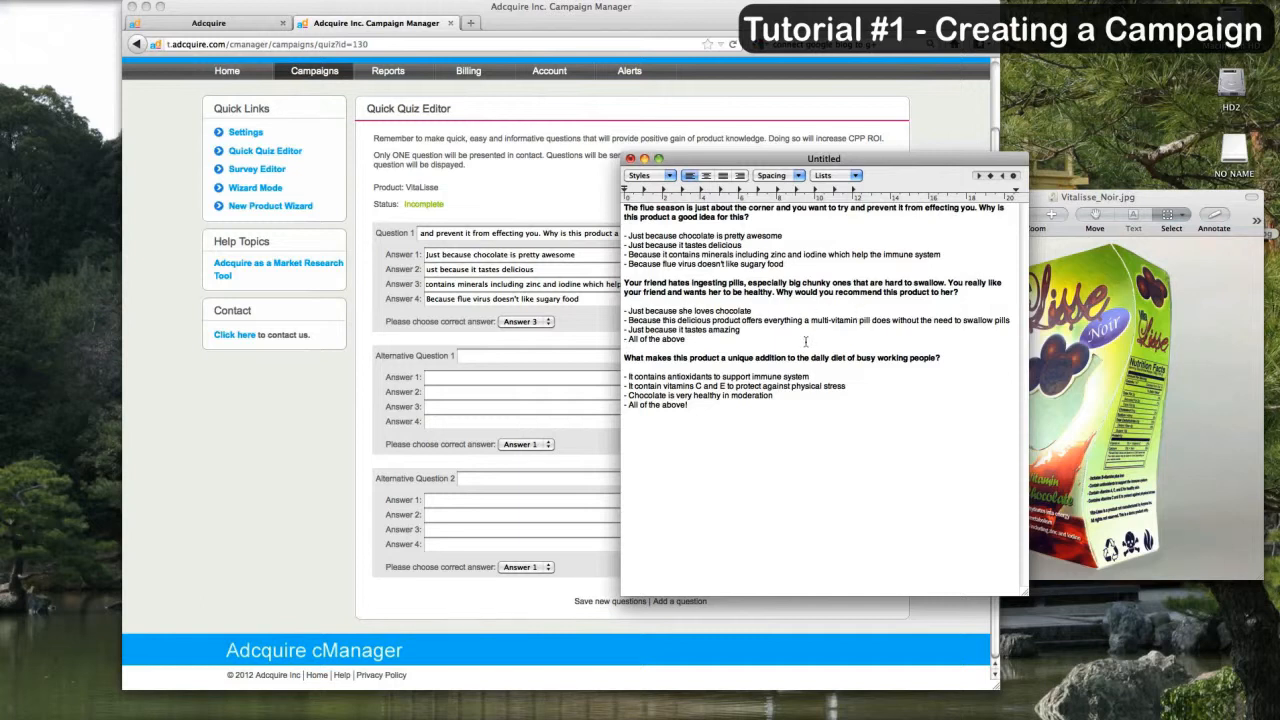
drag(1011, 320, 614, 326)
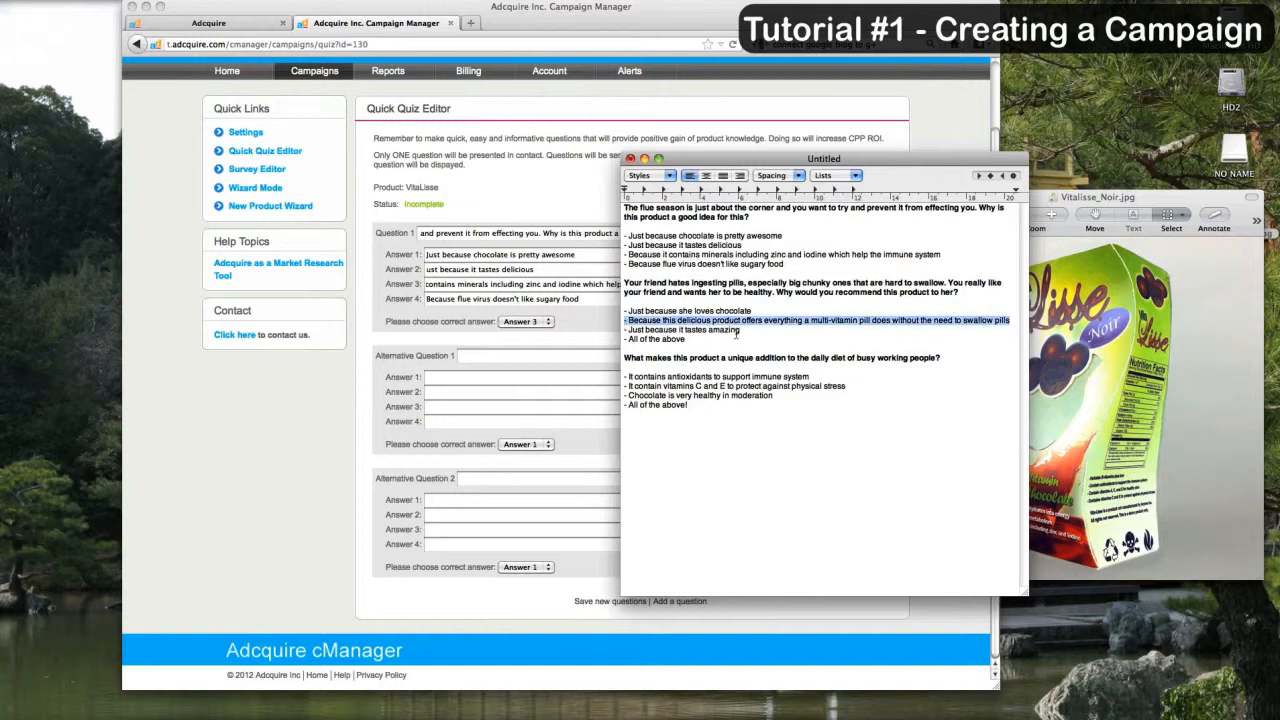
click(686, 336)
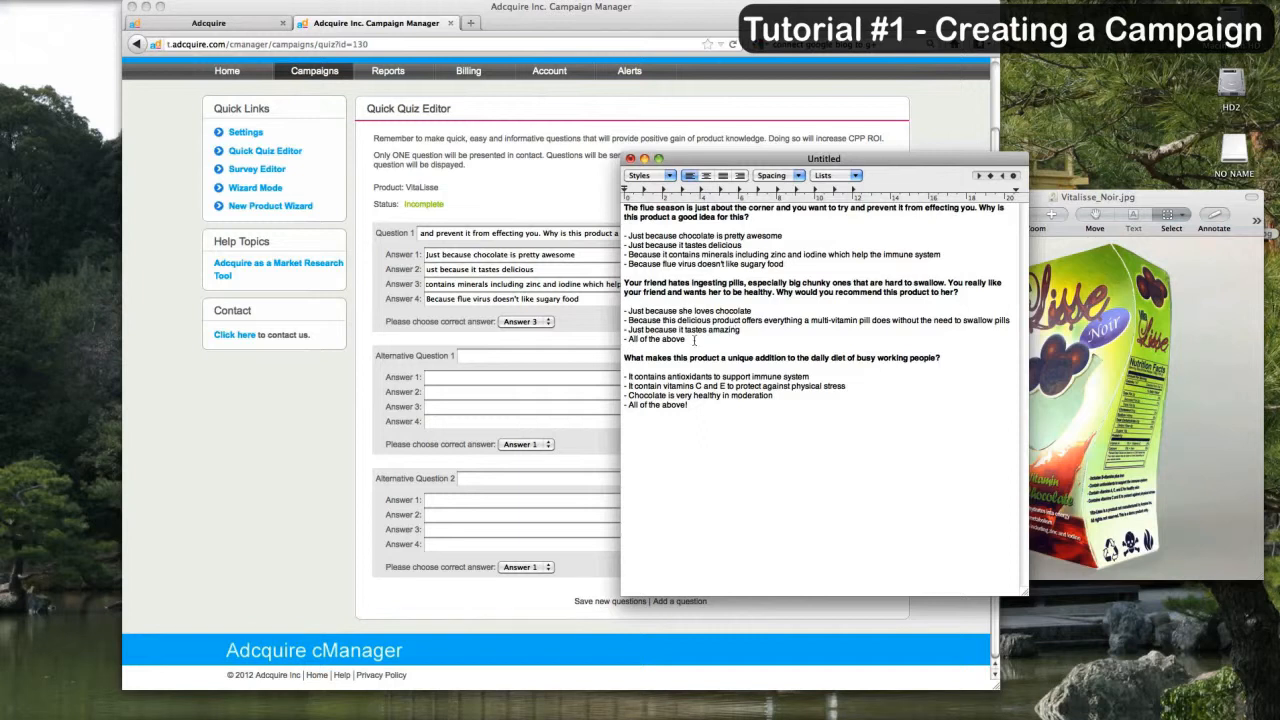
mouse_move(626, 329)
mouse_down()
mouse_move(658, 329)
mouse_move(645, 328)
mouse_up()
click(682, 339)
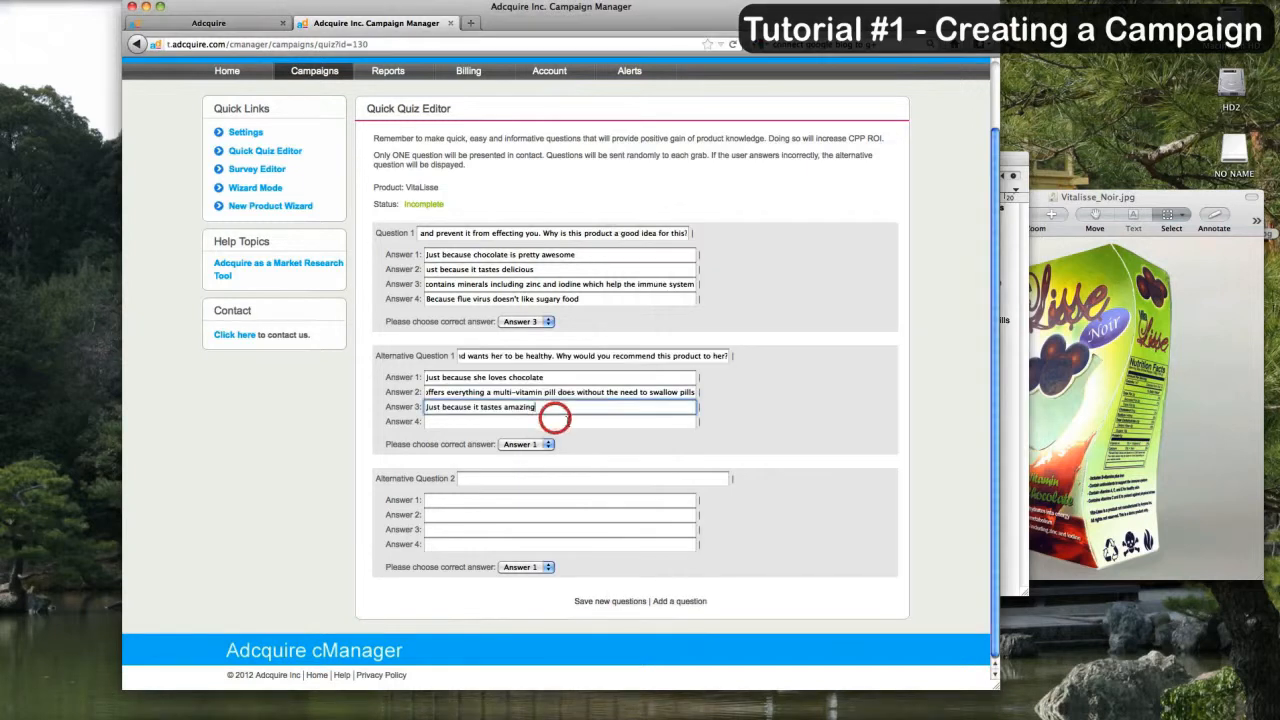
Step: Enter "All of the above" as Answer 4 of Alternative Question 1 and choose Answer 2 as its correct answer
click(565, 421)
text(All of the above)
click(521, 445)
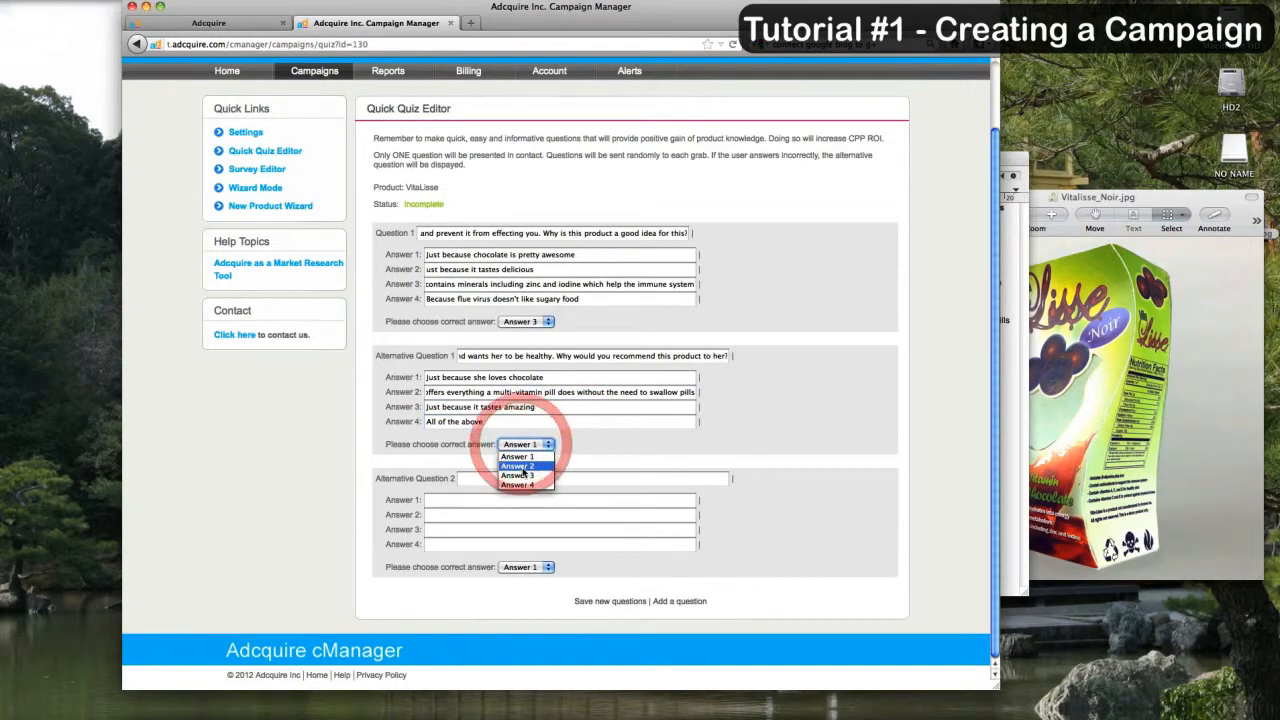
click(519, 466)
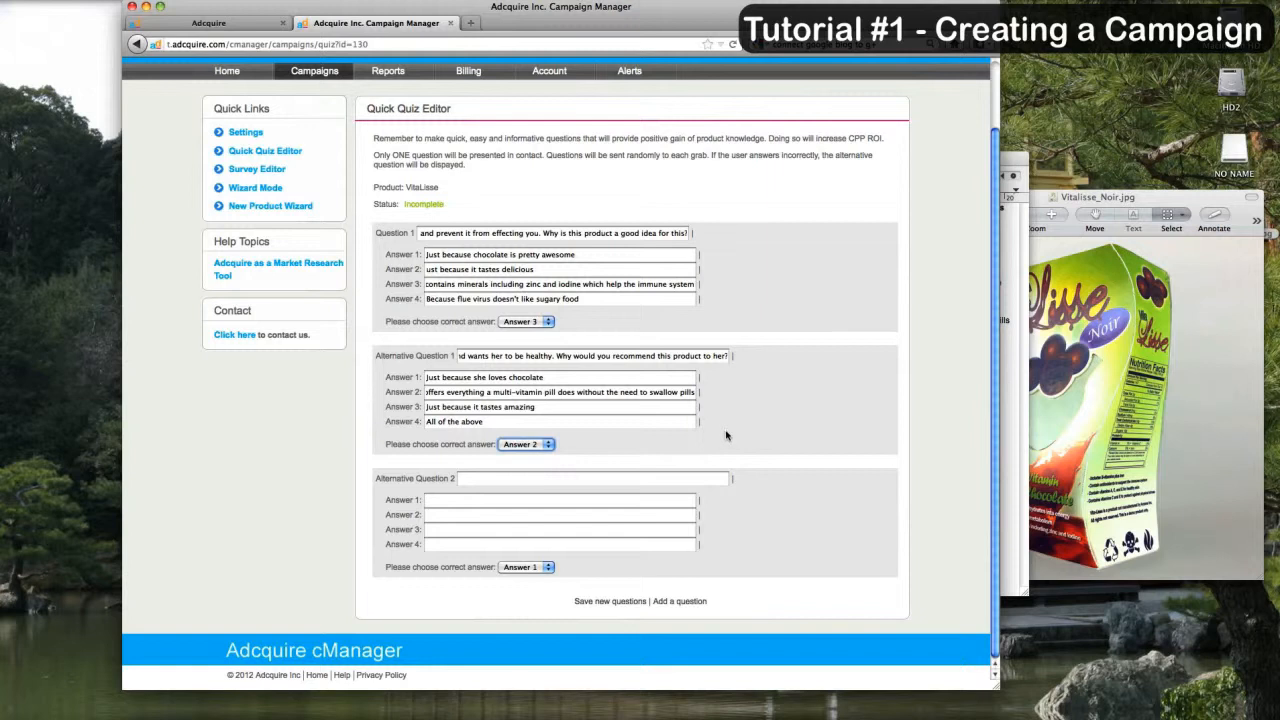
Step: Bring the Vitalisse_Noir.jpg image forward, mark the benefits text on the lower front of the box, and move the image clear of the document
click(1012, 359)
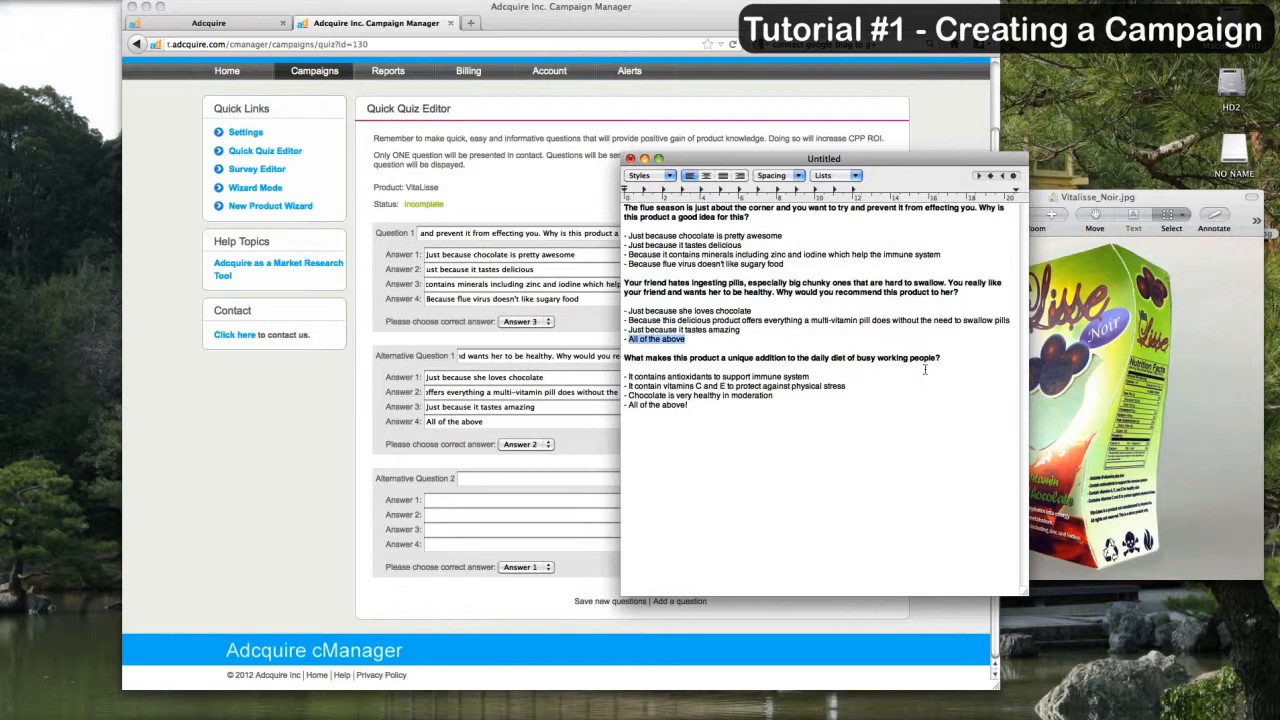
drag(1094, 196, 1004, 174)
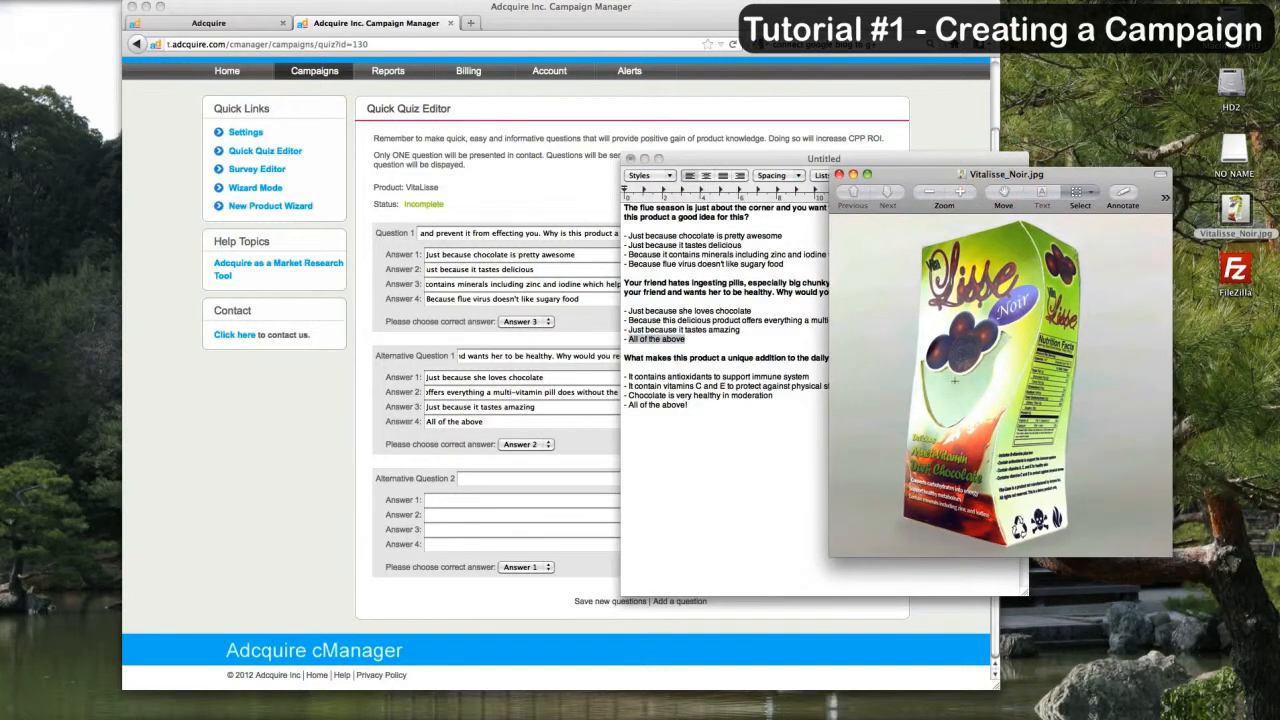
drag(899, 460, 1008, 533)
drag(929, 181, 989, 110)
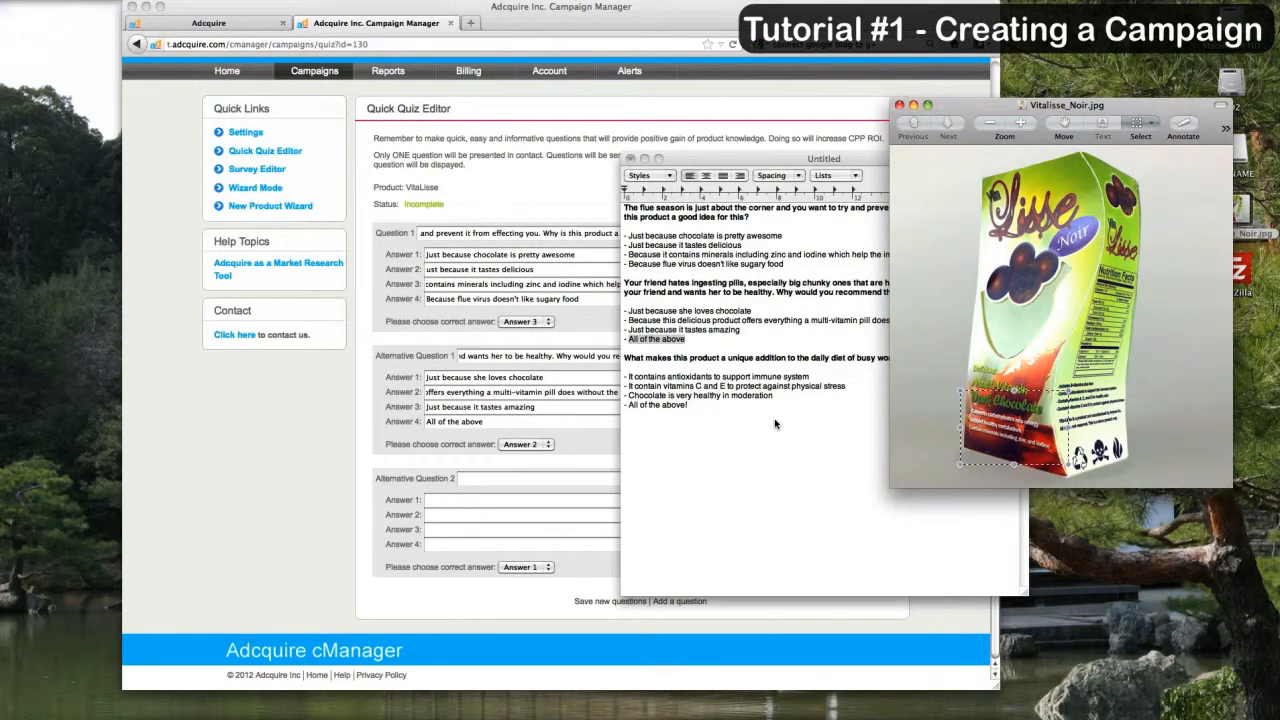
Step: Copy the question about busy working people's daily diet and its four answers from the text document into Alternative Question 2
click(796, 387)
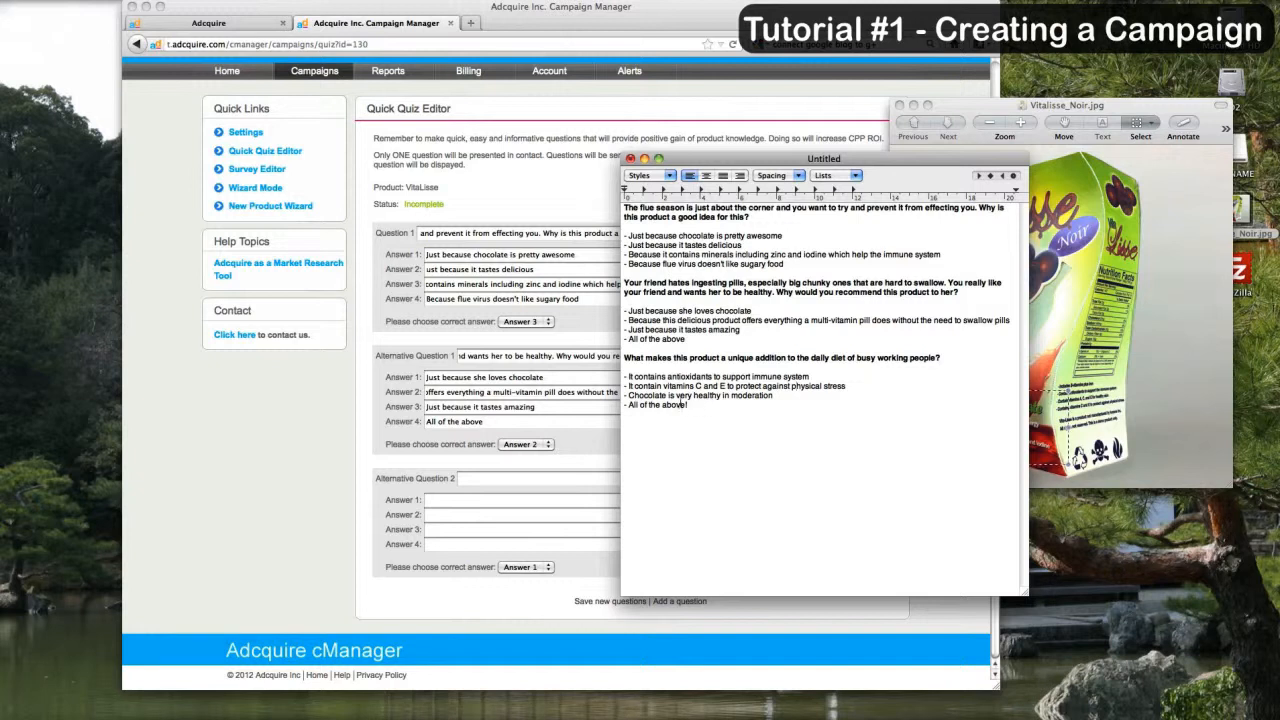
click(690, 405)
click(693, 405)
drag(819, 378, 629, 377)
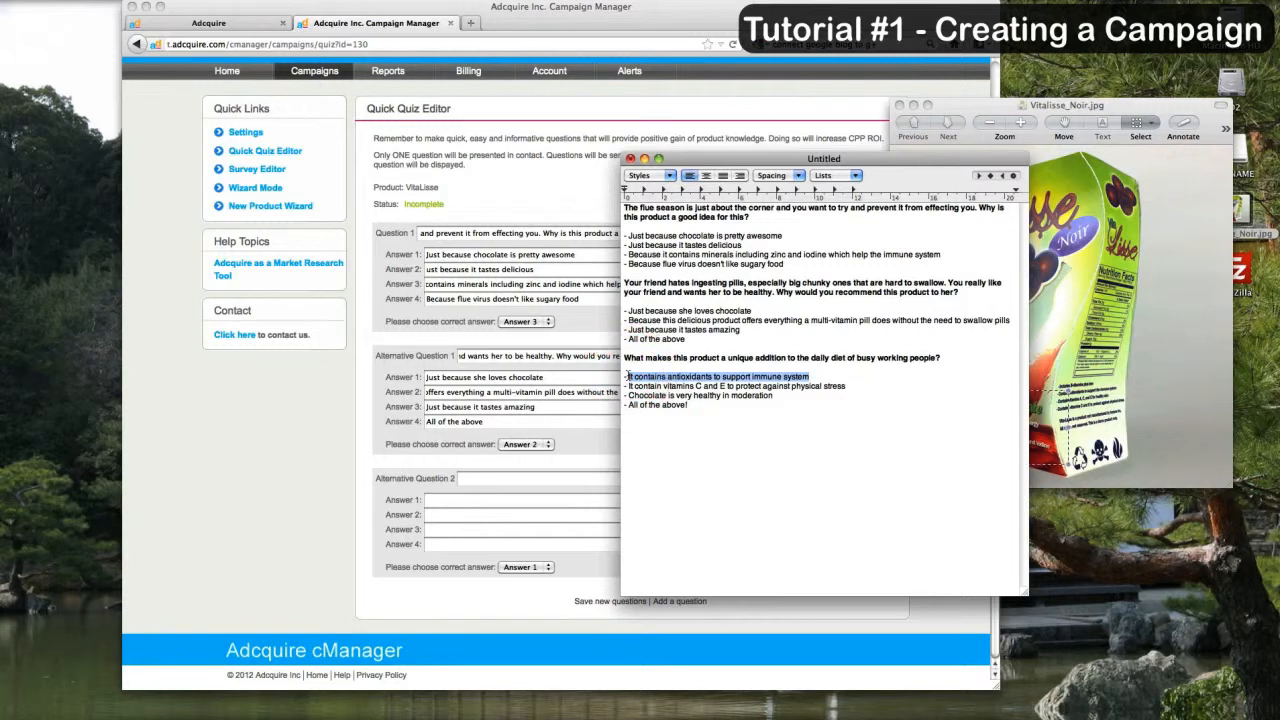
click(544, 488)
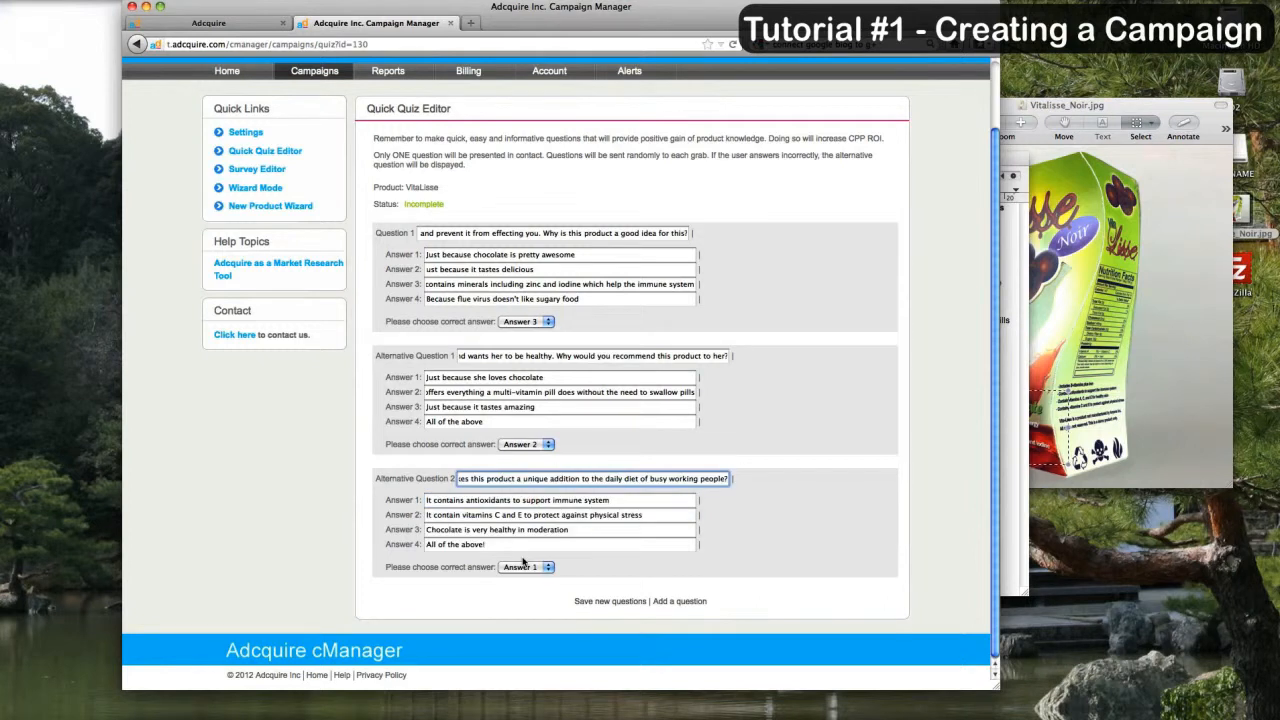
Step: Choose Answer 4 as the correct answer for Alternative Question 2, save the new questions, and review the saved quiz
click(524, 567)
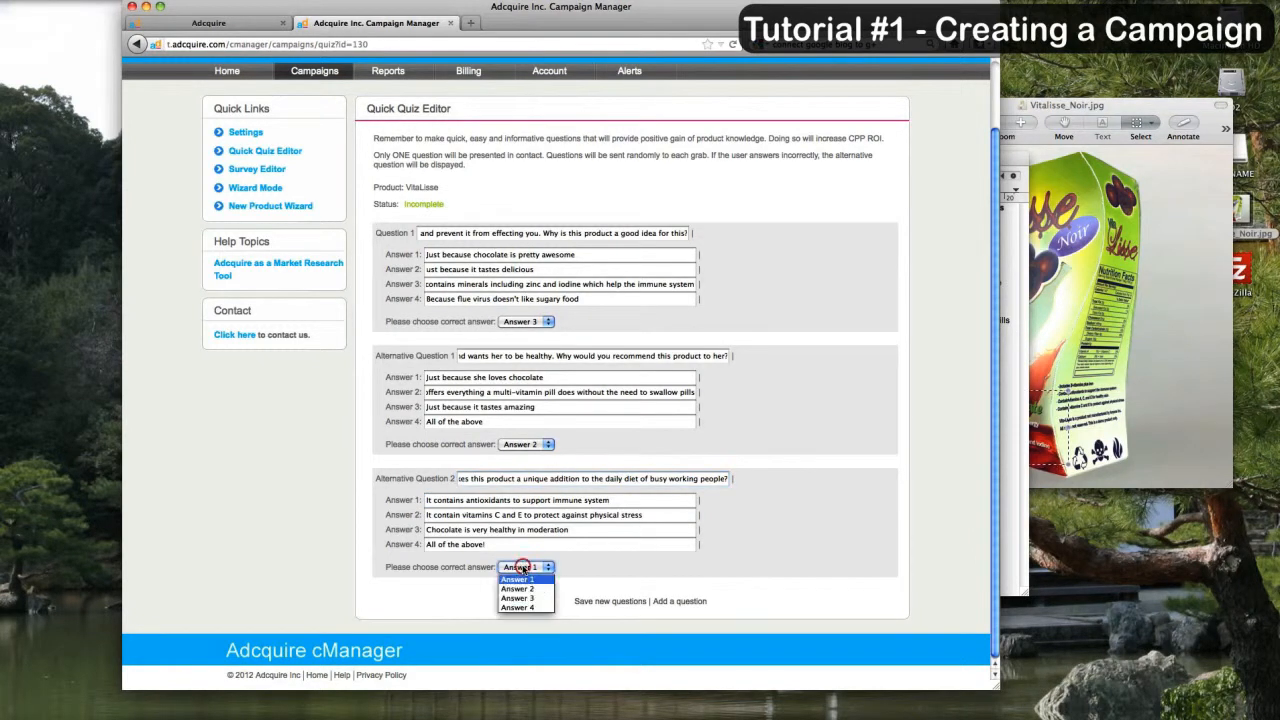
click(526, 608)
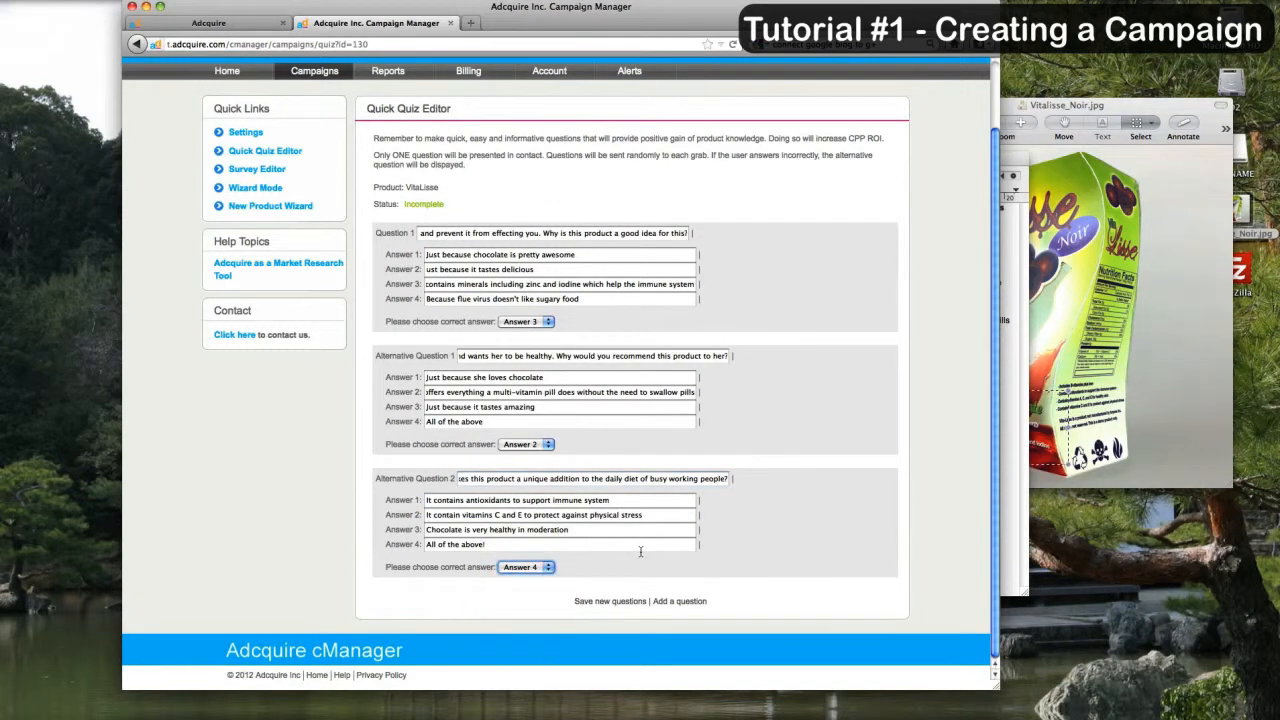
click(614, 601)
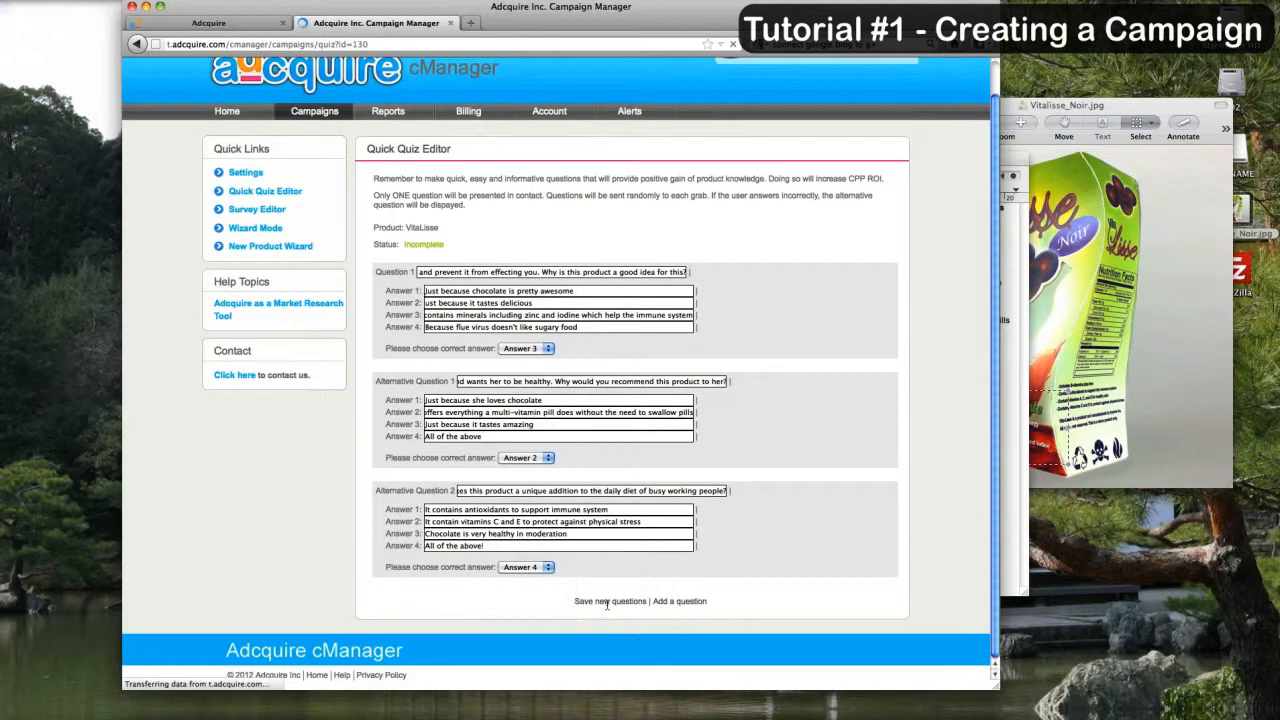
scroll(619, 470, down, 1)
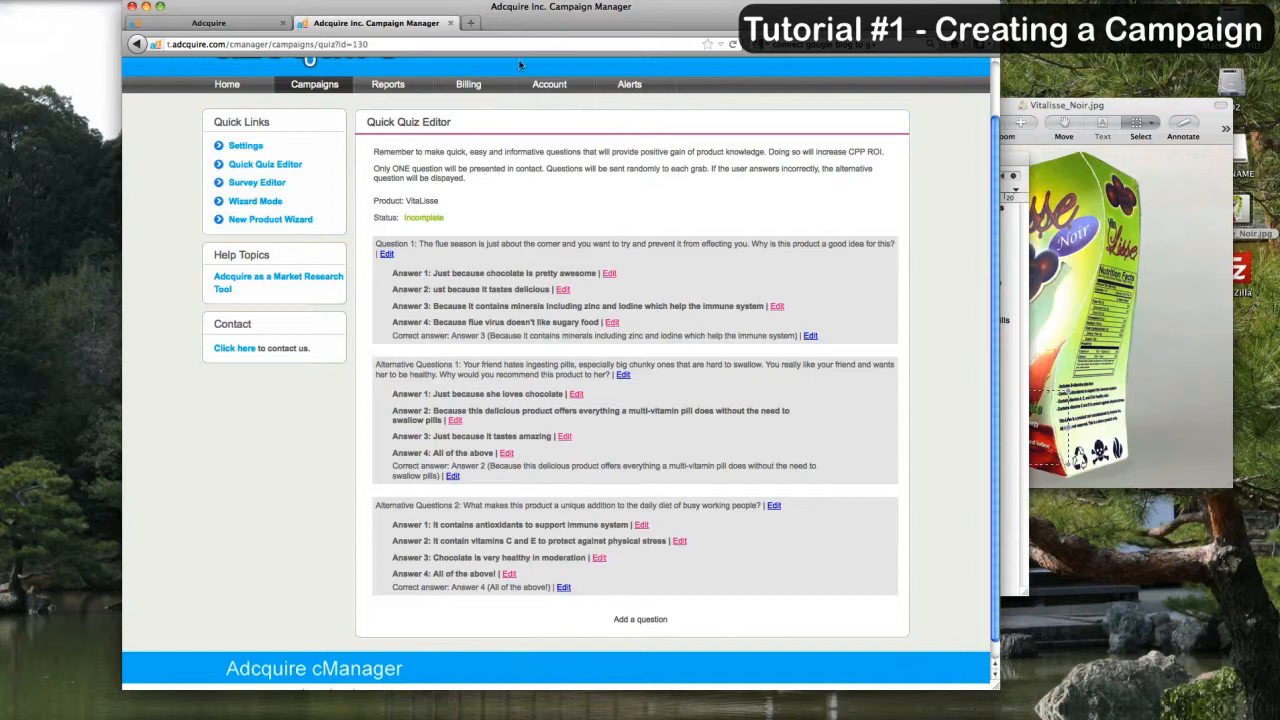
scroll(513, 205, up, 2)
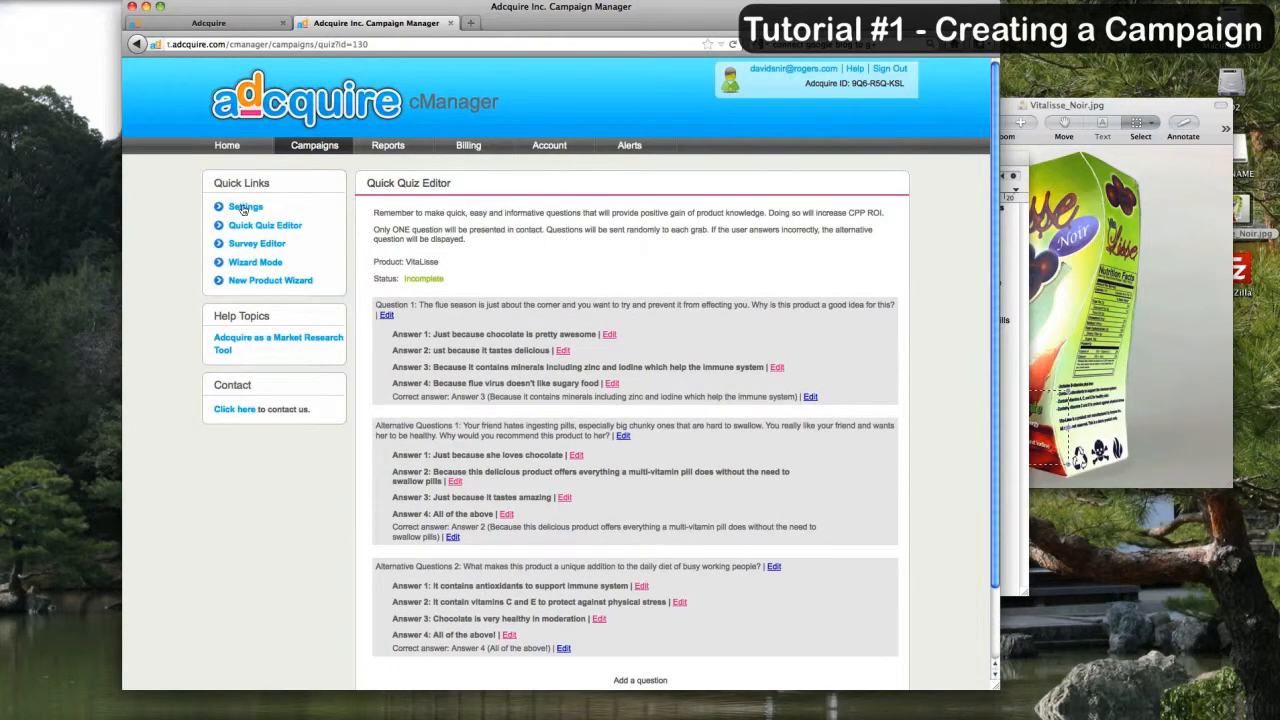
Step: Open the Campaigns Overview and examine its campaign totals, activity graph, and the group and campaign lists
click(316, 146)
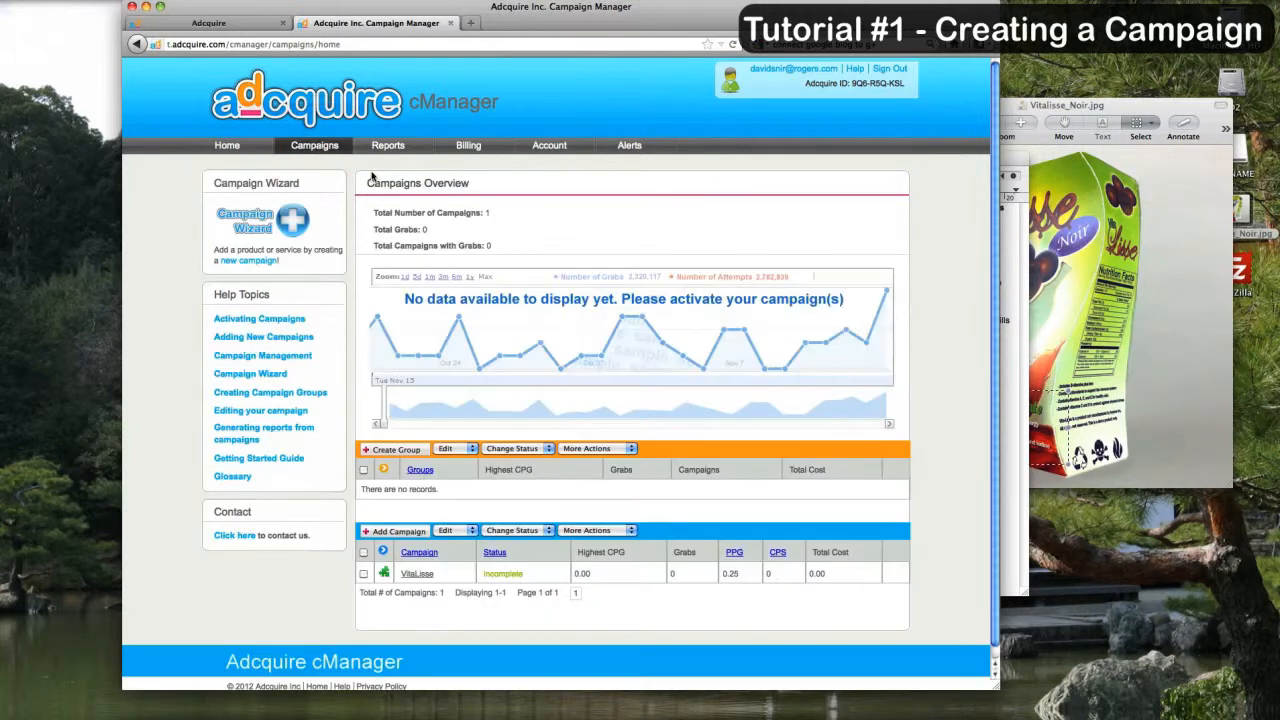
scroll(655, 345, down, 1)
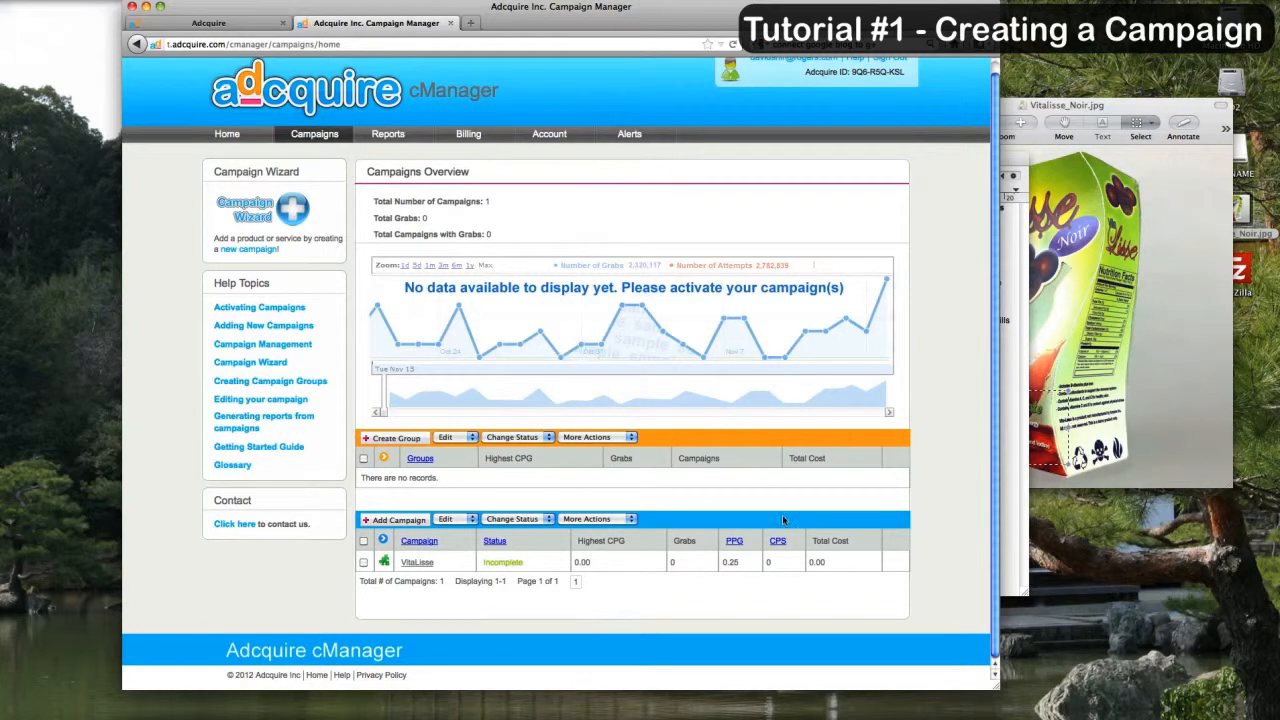
mouse_move(636, 315)
mouse_down()
mouse_move(697, 325)
mouse_move(652, 322)
mouse_up()
click(398, 198)
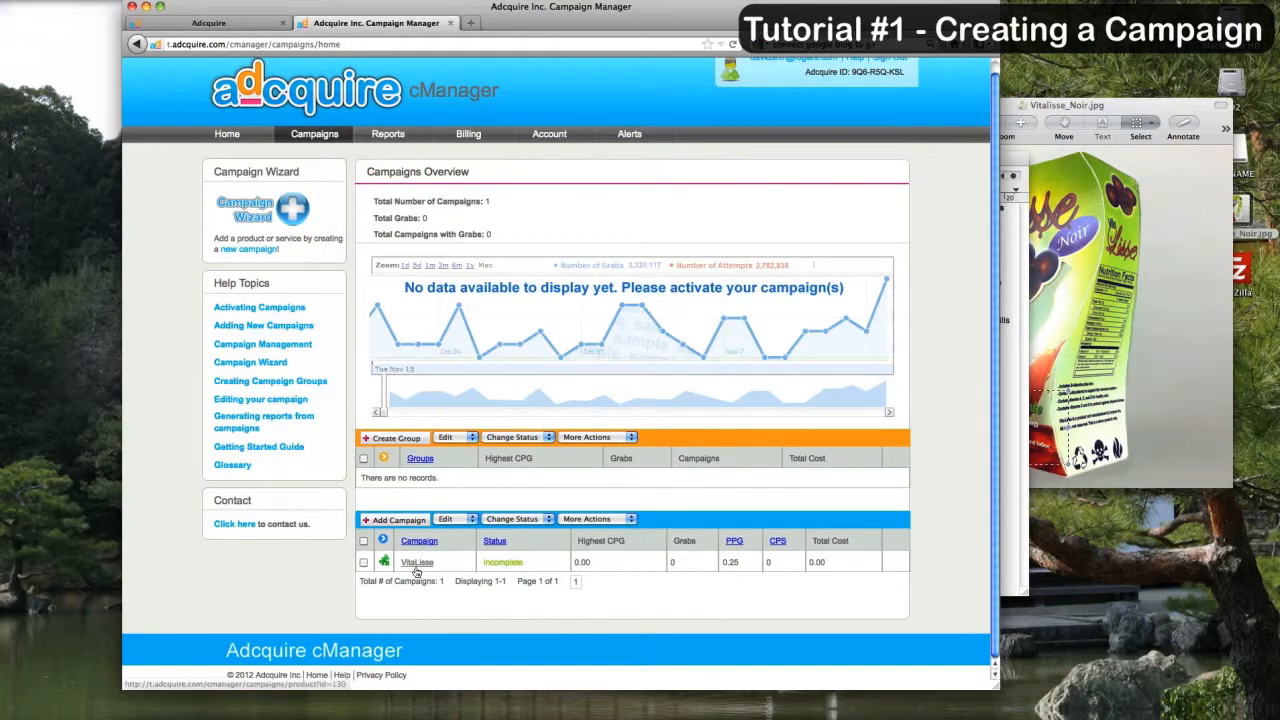
mouse_move(376, 218)
mouse_down()
mouse_move(440, 216)
mouse_move(378, 232)
mouse_up()
triple_click(378, 232)
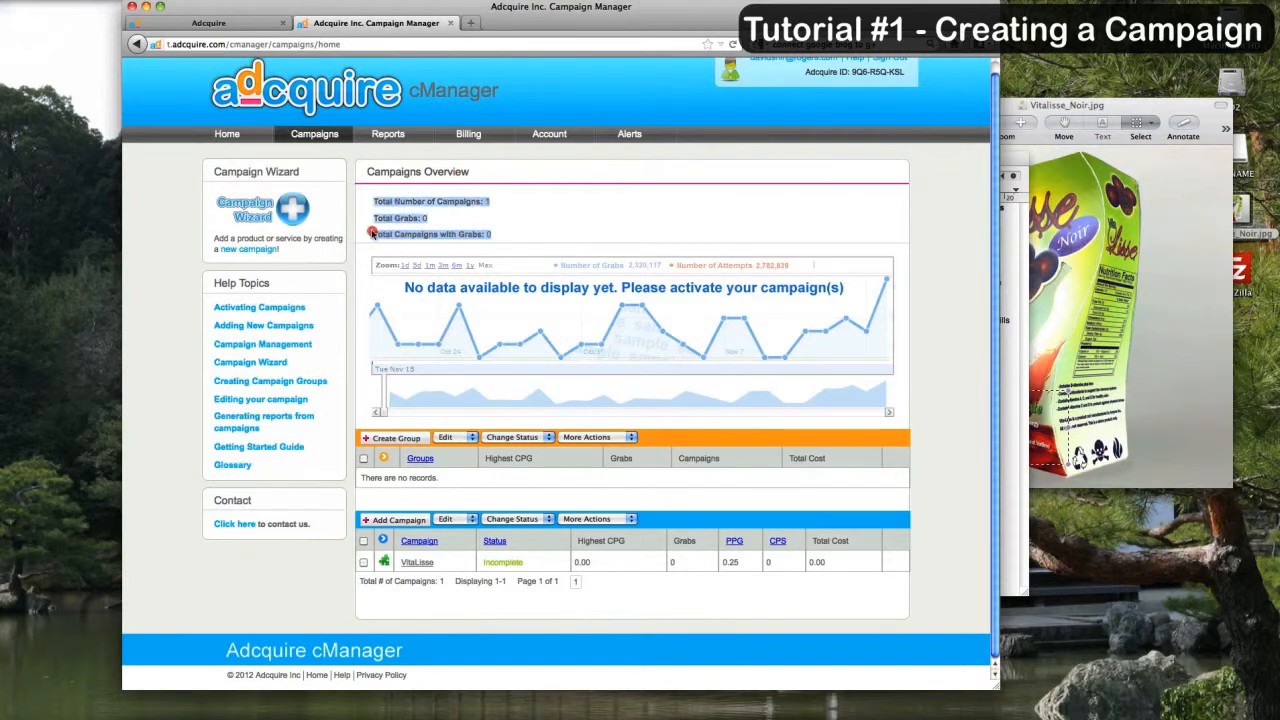
click(470, 233)
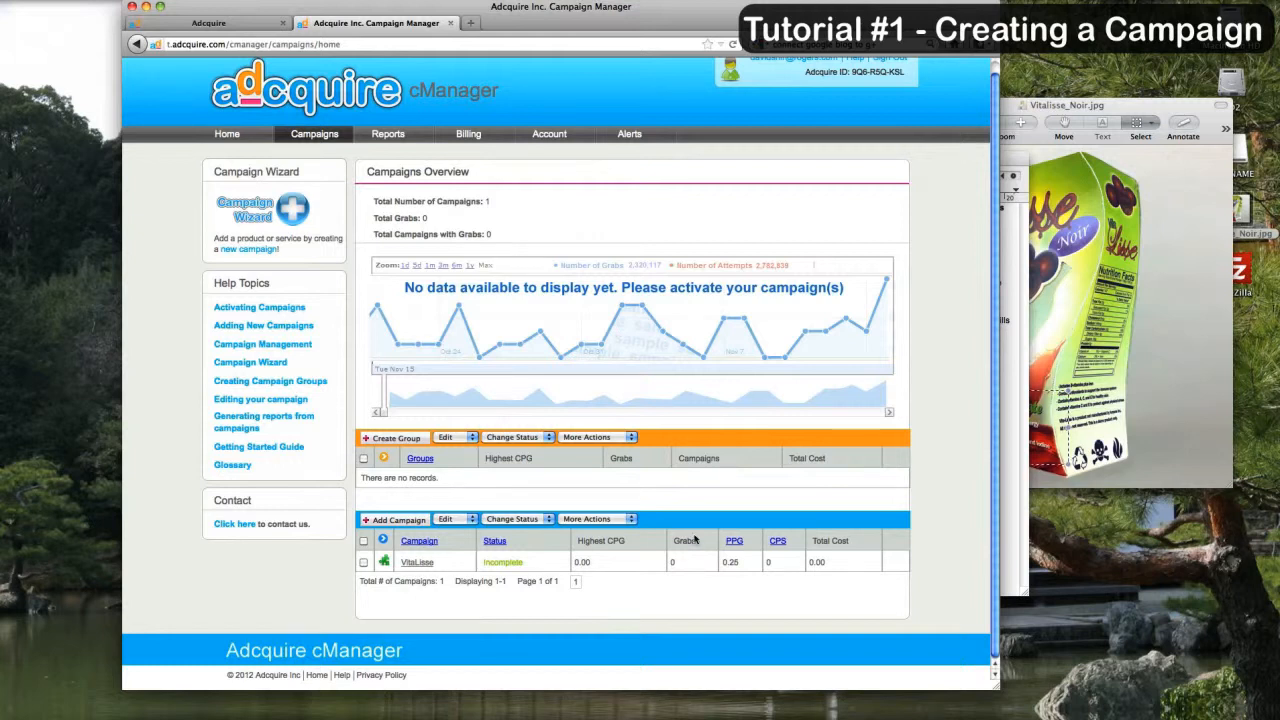
drag(754, 429, 829, 422)
click(743, 446)
mouse_move(1158, 105)
mouse_down()
mouse_move(1167, 125)
mouse_move(1180, 93)
mouse_up()
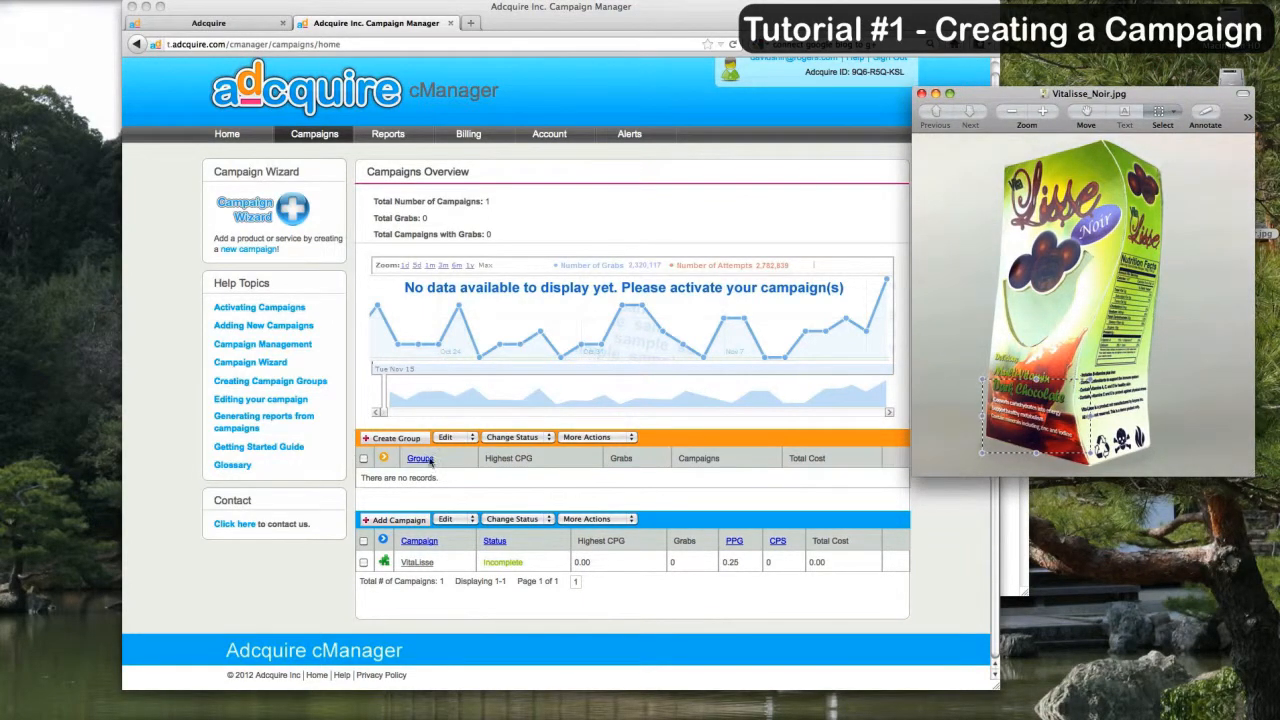
click(484, 480)
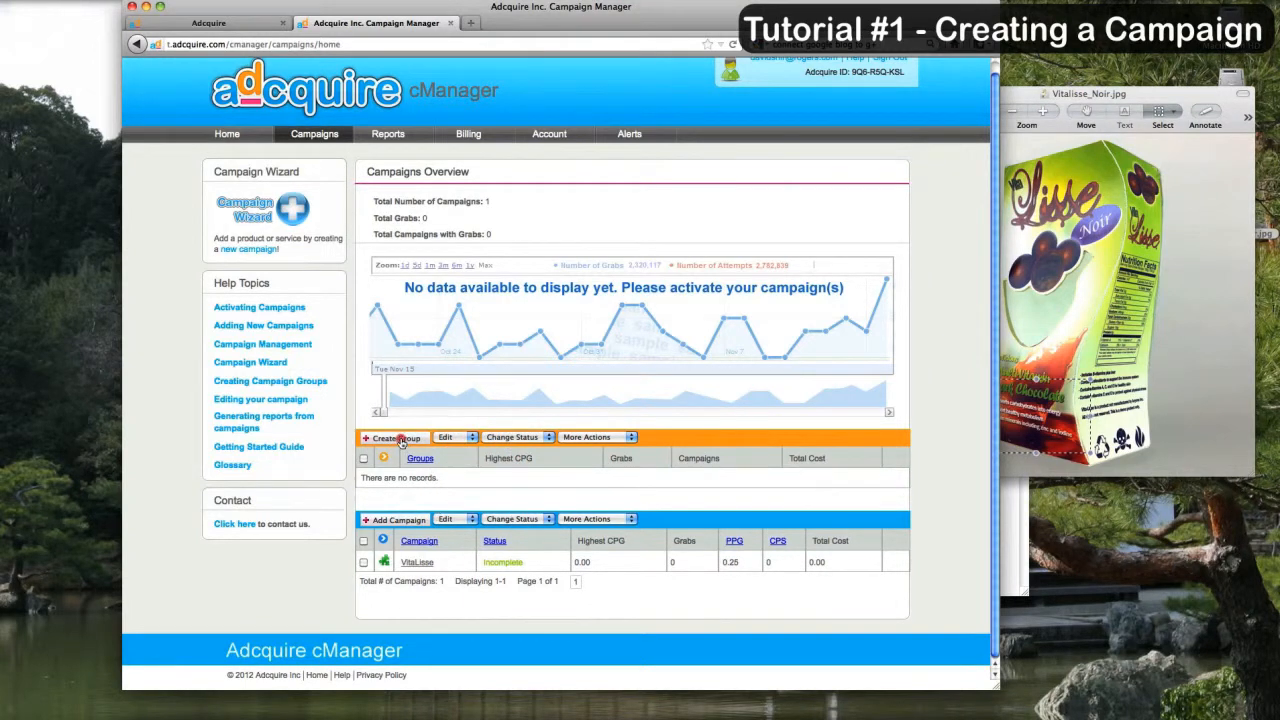
Step: Create a campaign group named "Sweets" and save it
click(400, 440)
click(455, 442)
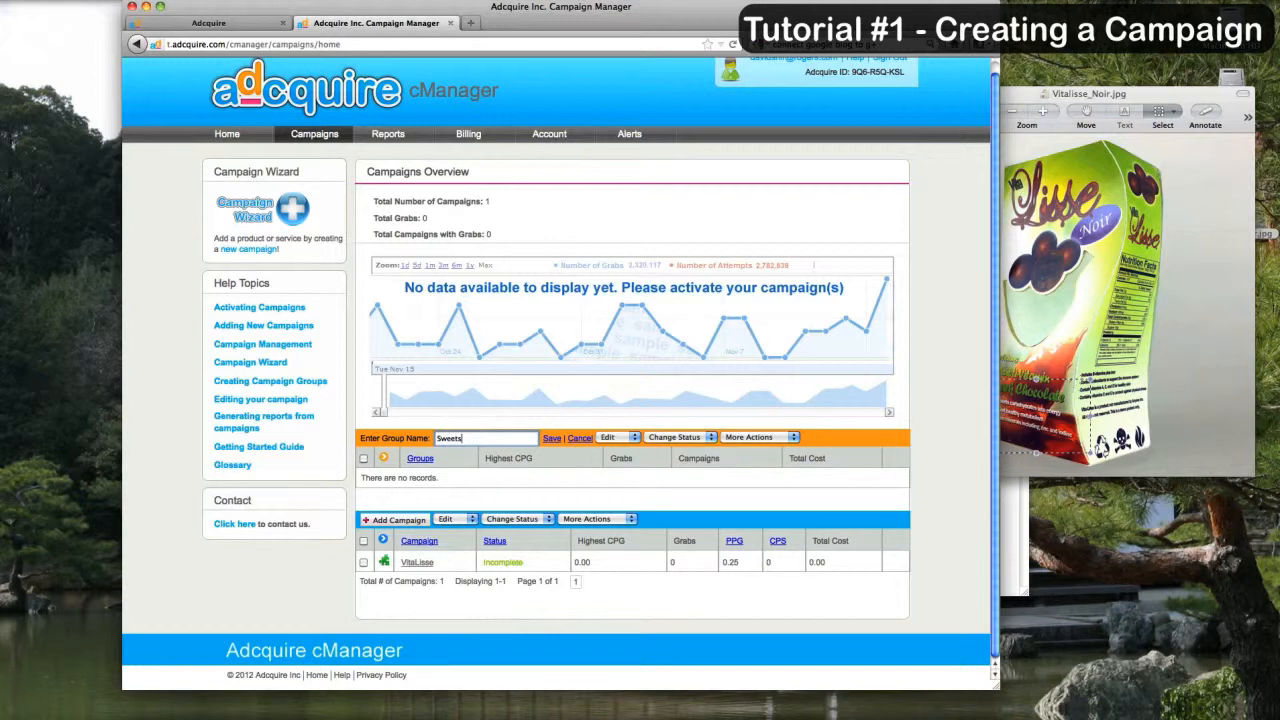
click(551, 438)
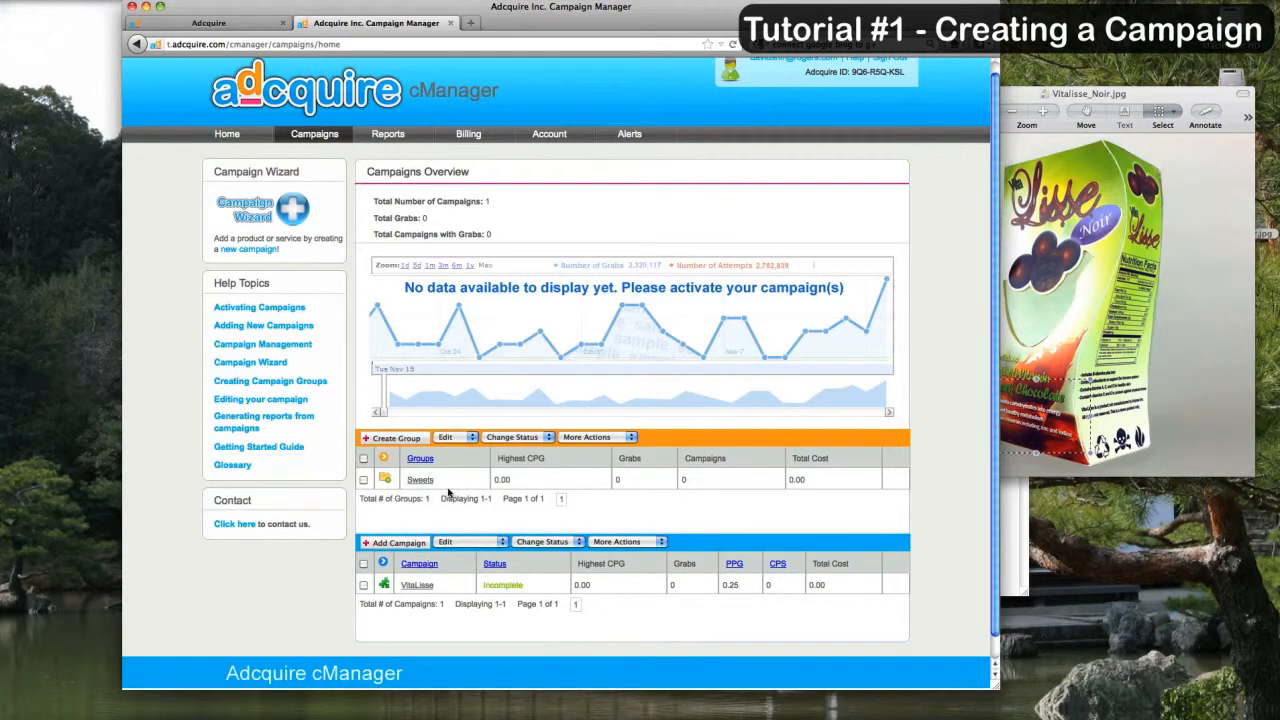
Step: Create a second campaign group named "Salty Food" and save it
click(411, 437)
click(446, 438)
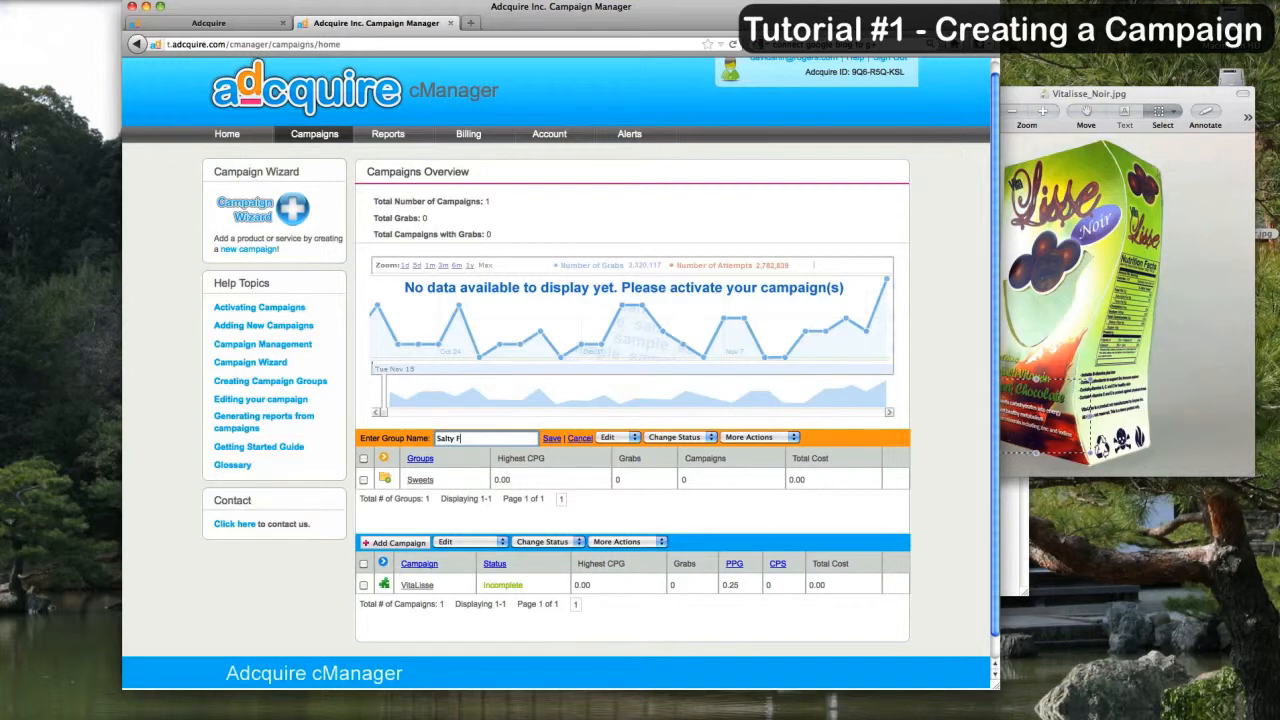
text(Salty Food)
click(551, 438)
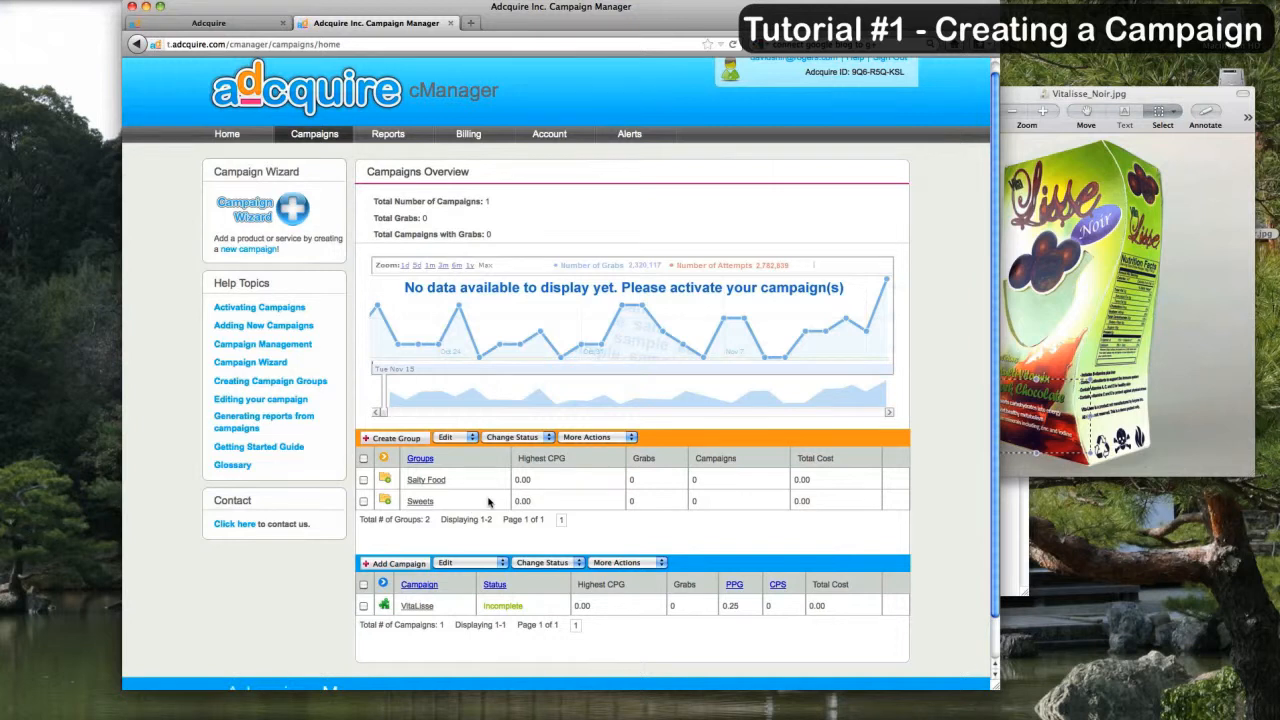
Step: Check the VitaLisse campaign's status, PPG and total cost in the campaign list, and open its Campaign Manager page
scroll(463, 547, down, 2)
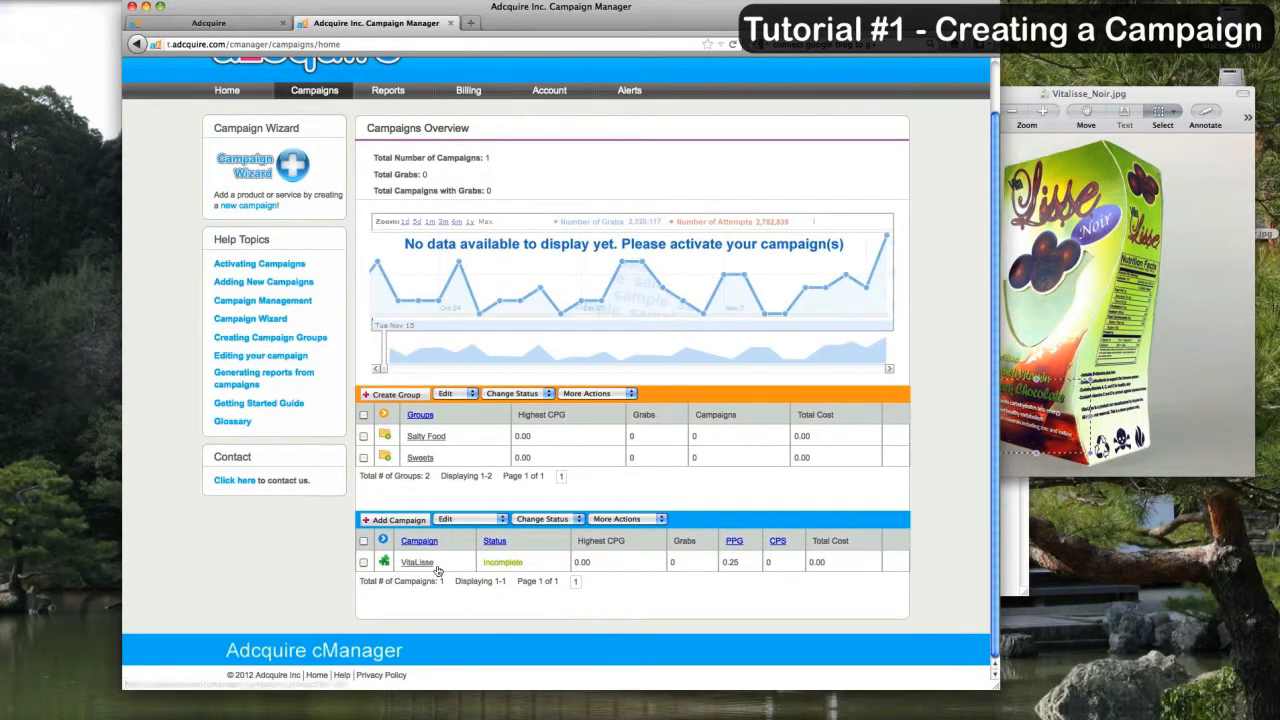
drag(483, 564, 527, 563)
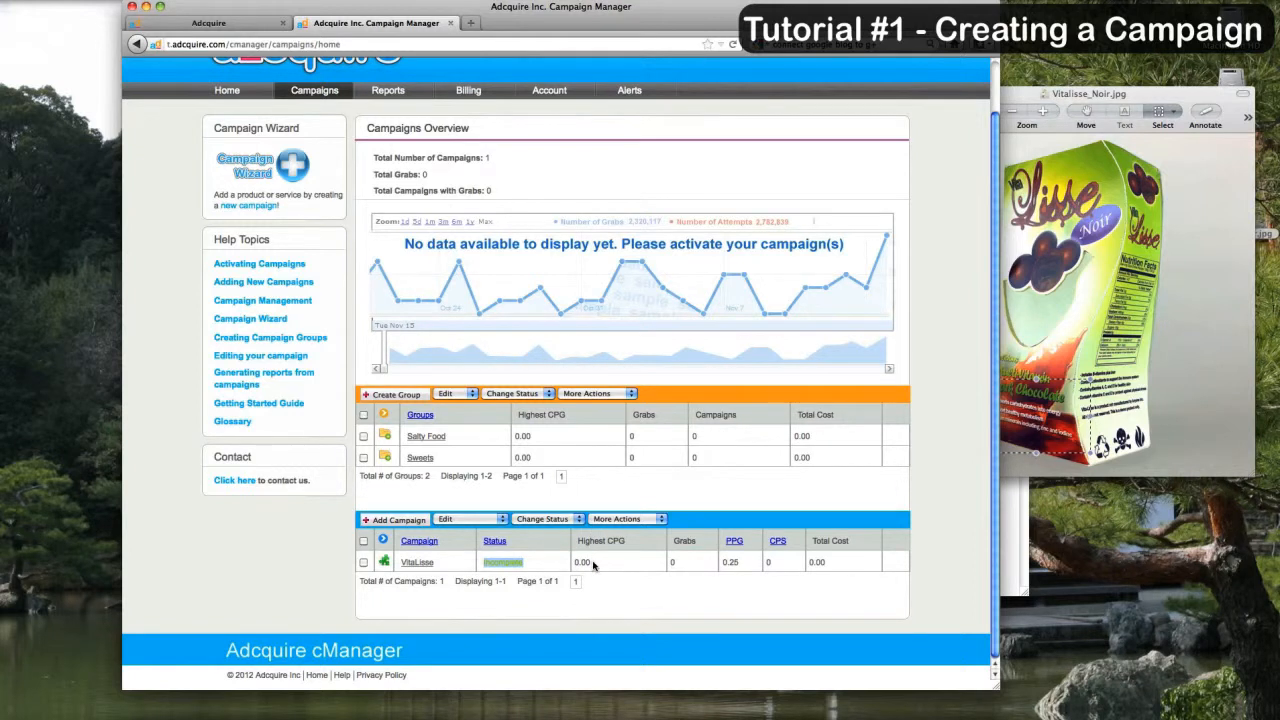
click(727, 562)
click(812, 562)
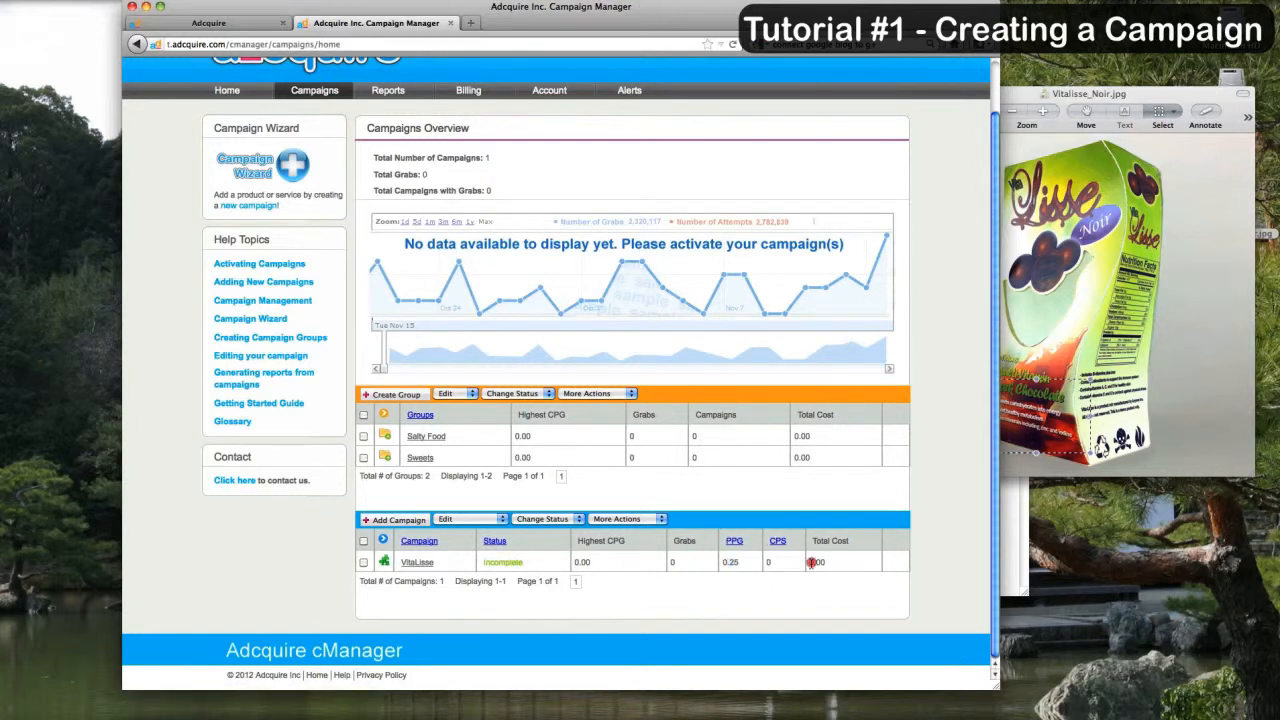
double_click(822, 562)
click(408, 564)
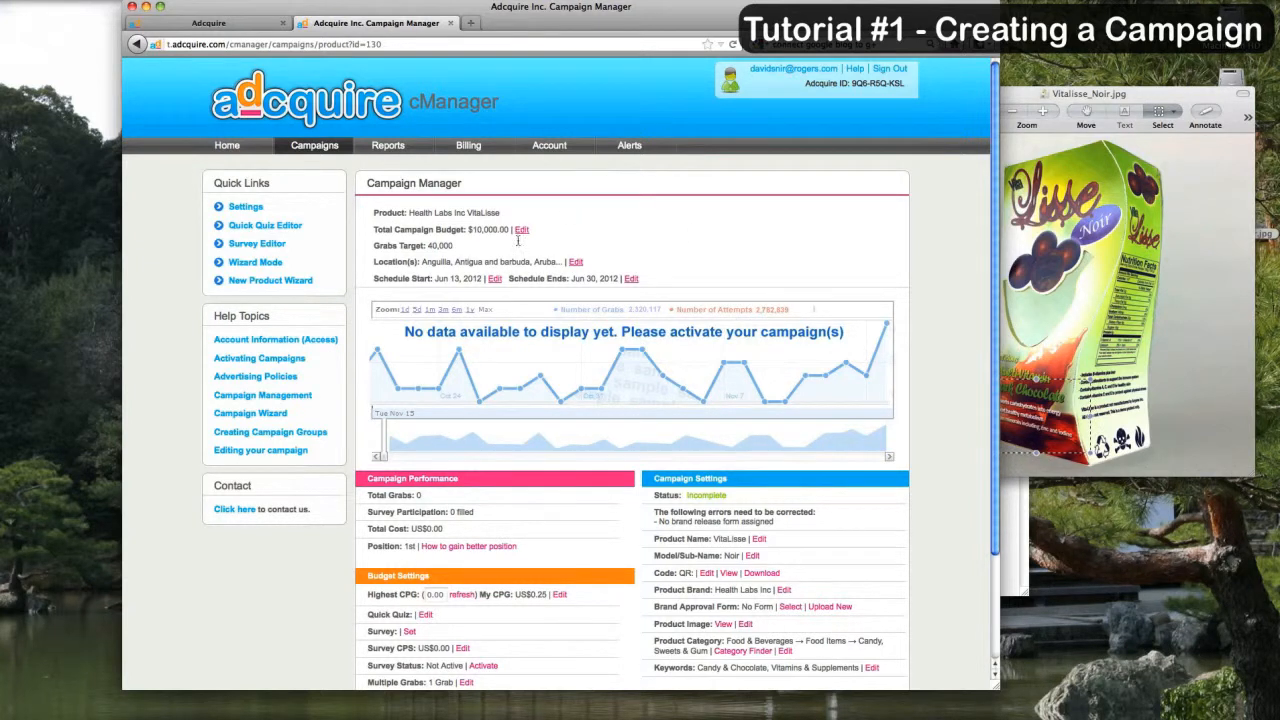
Step: Review the campaign's product and total budget in the Campaign Manager, opening the budget for editing and cancelling
scroll(518, 240, down, 3)
scroll(383, 206, up, 3)
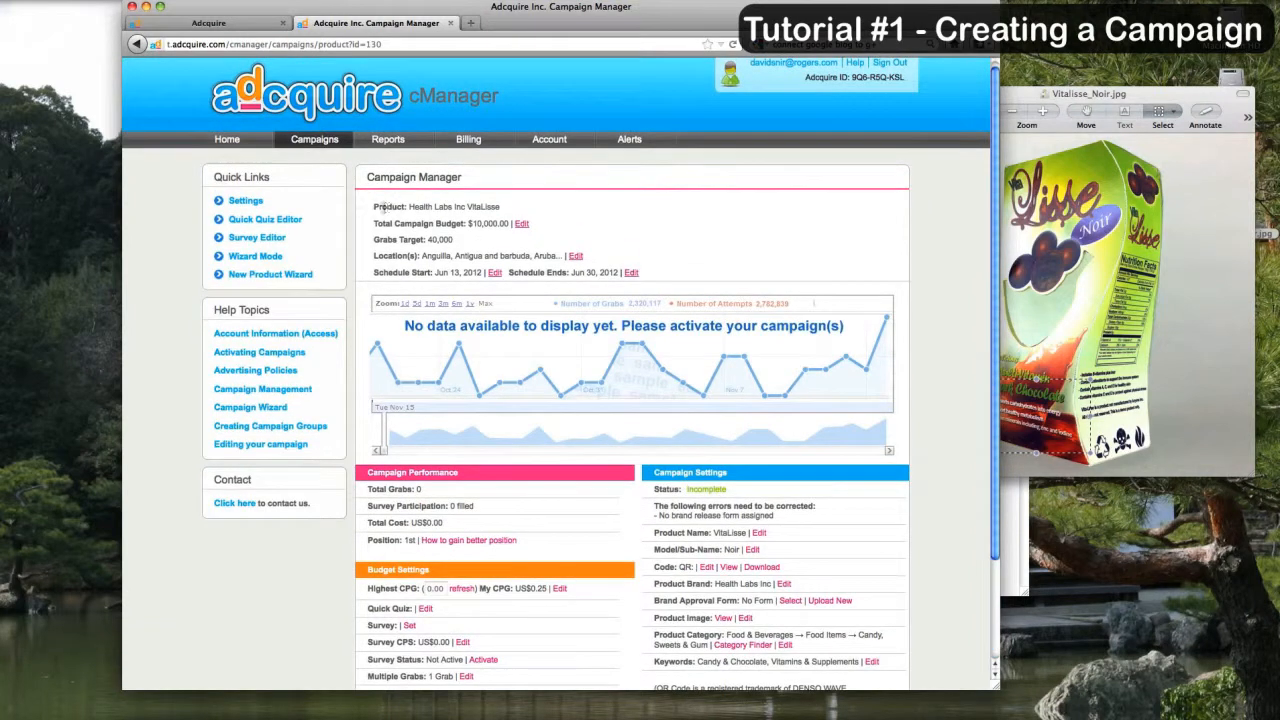
drag(376, 207, 502, 207)
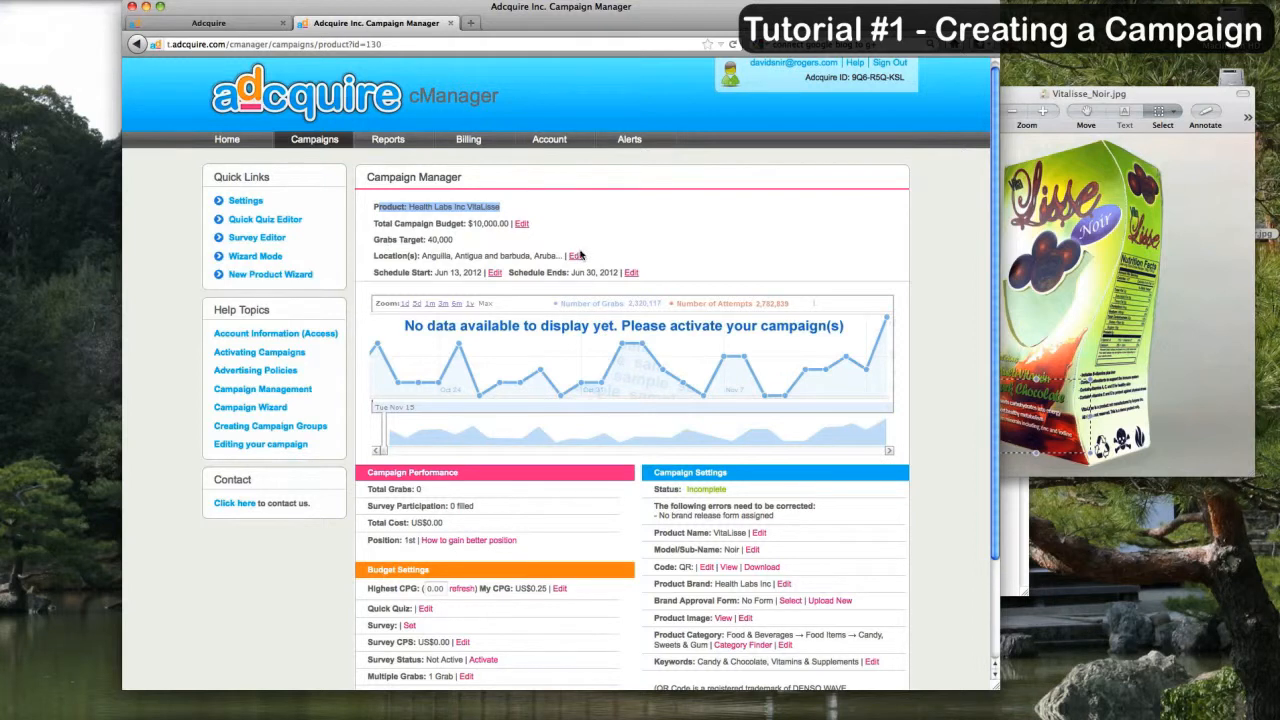
click(521, 224)
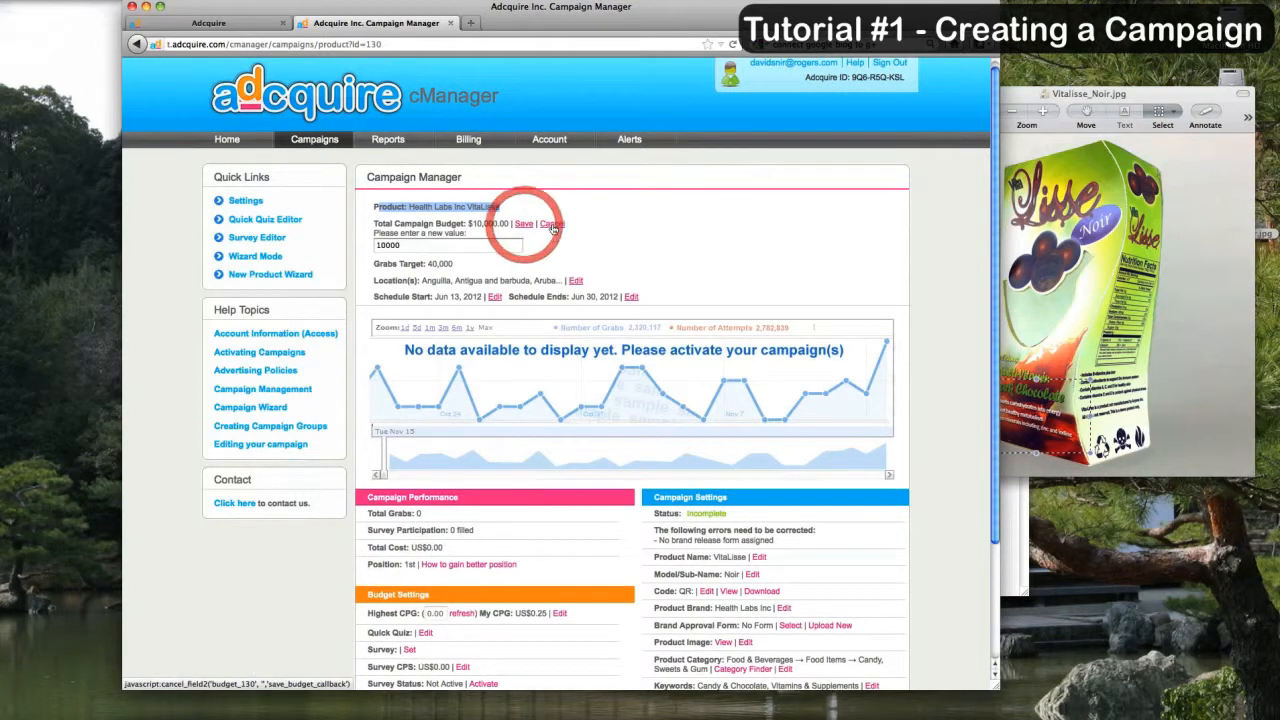
click(553, 226)
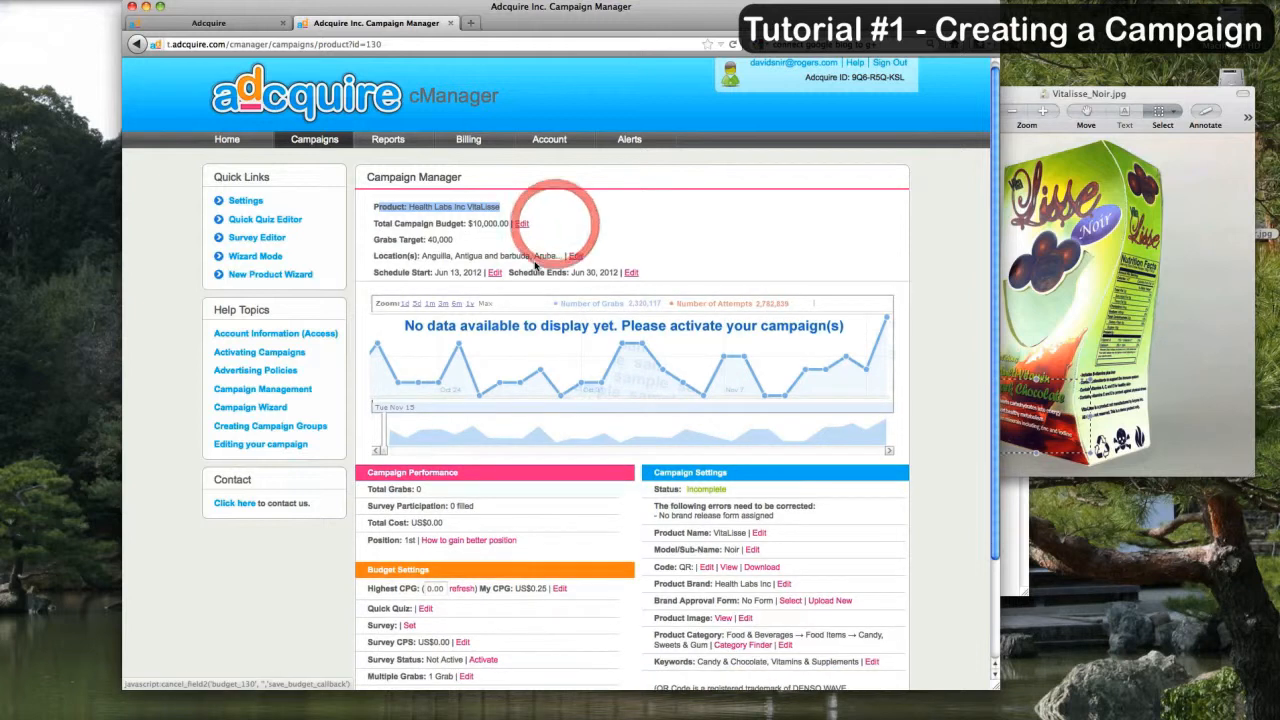
Step: Review the campaign's budget settings and look through the Multiple Grabs options, keeping 1 Grab selected
scroll(650, 305, down, 2)
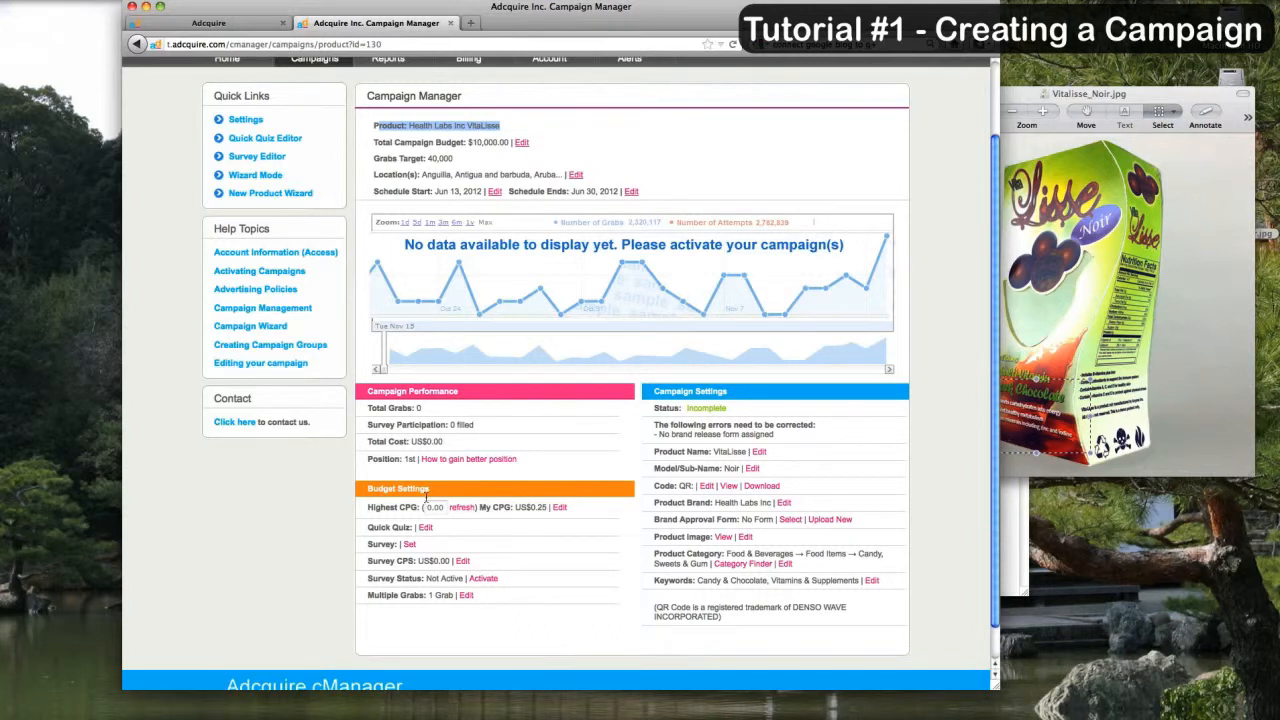
scroll(424, 560, down, 1)
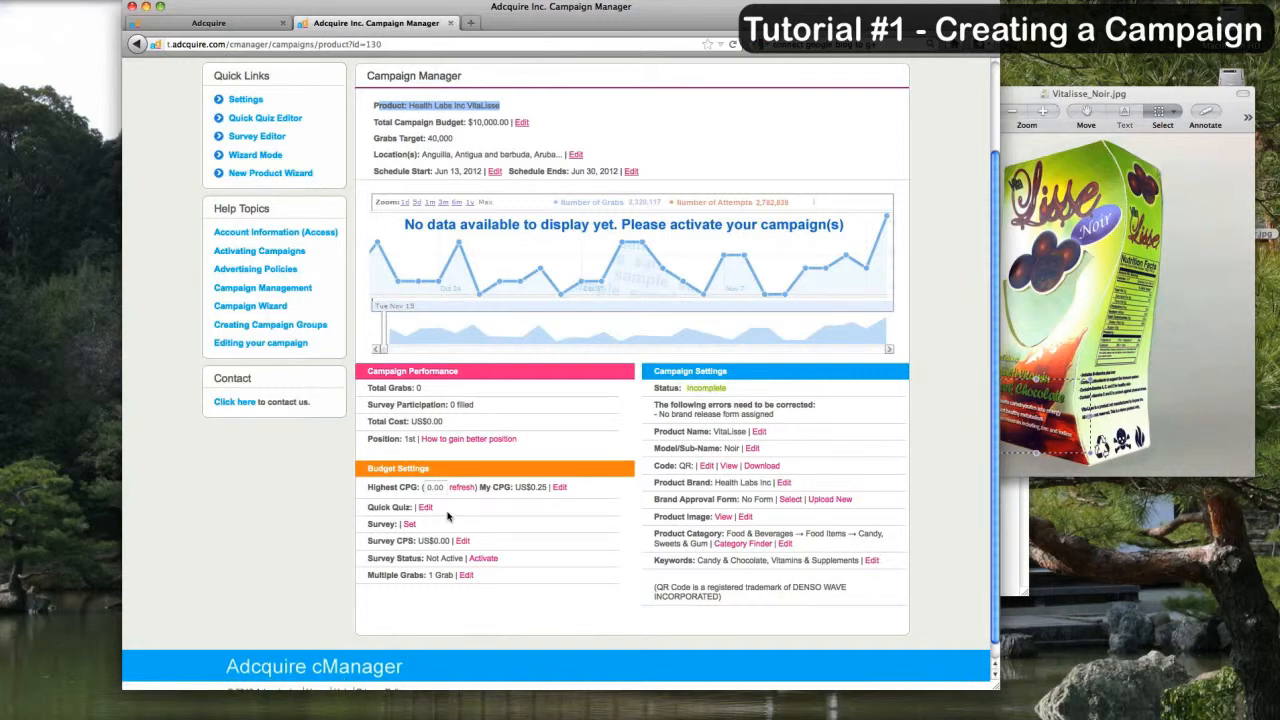
click(466, 575)
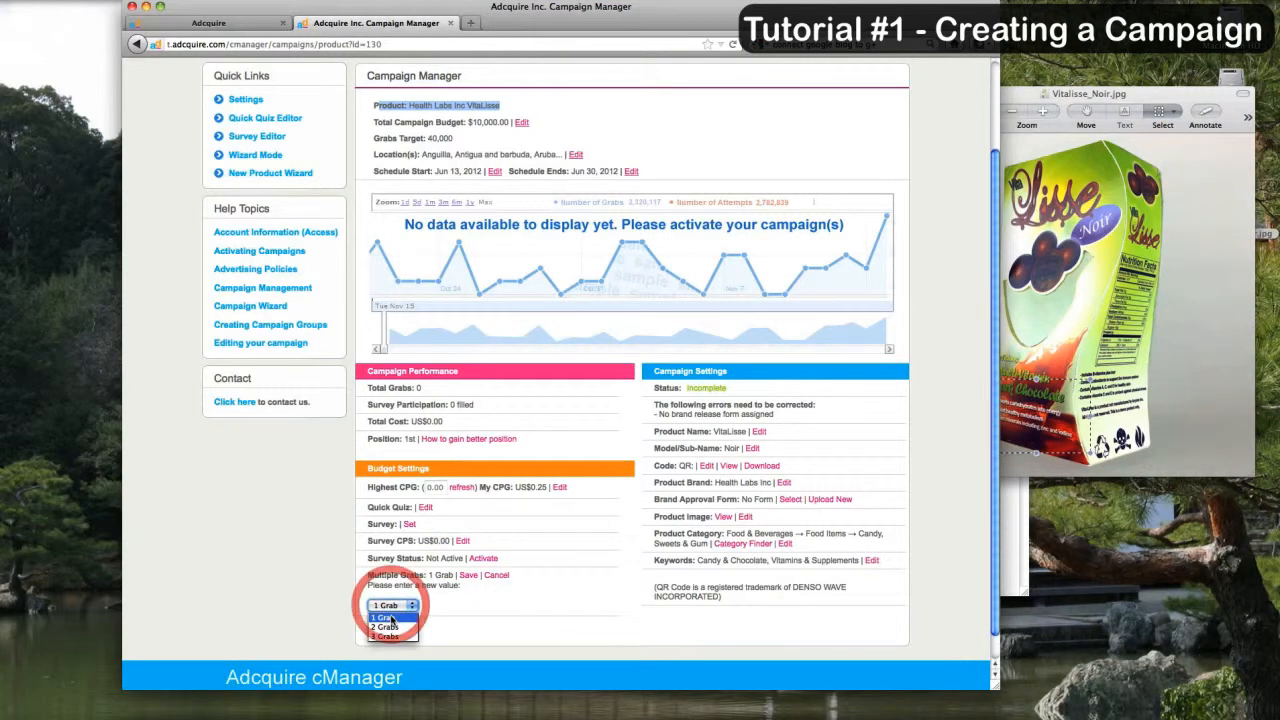
click(394, 606)
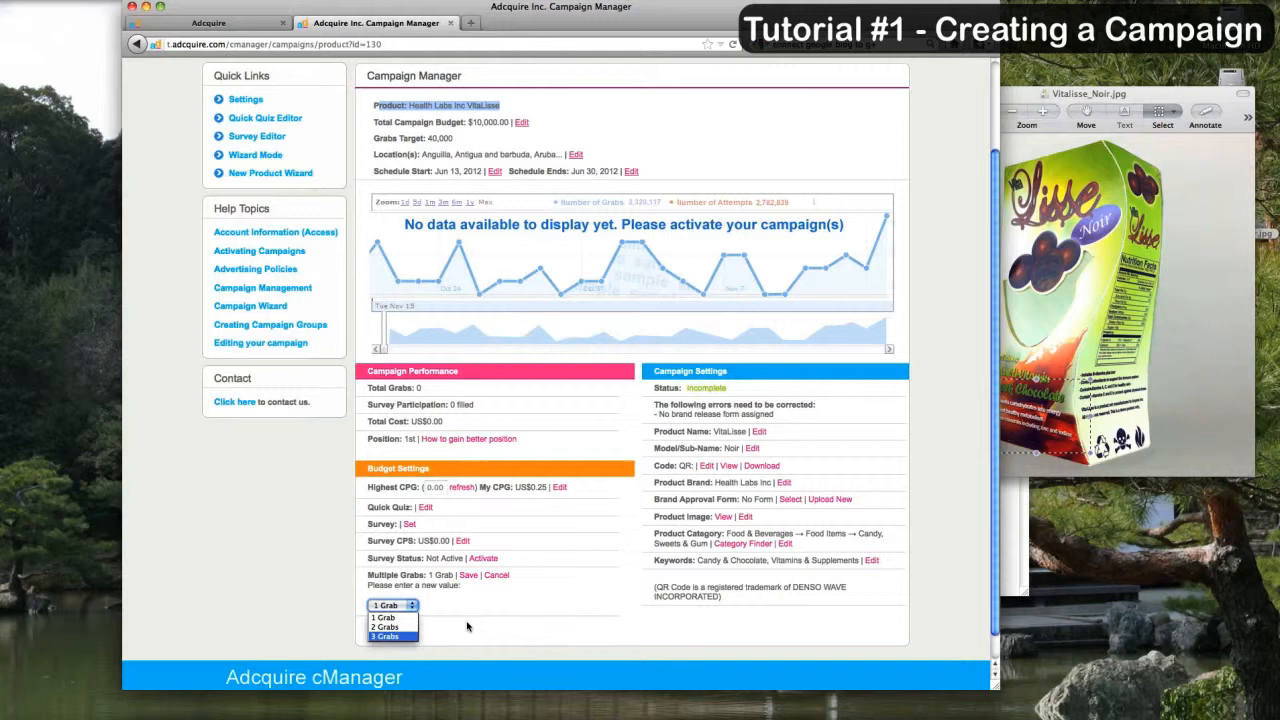
click(392, 617)
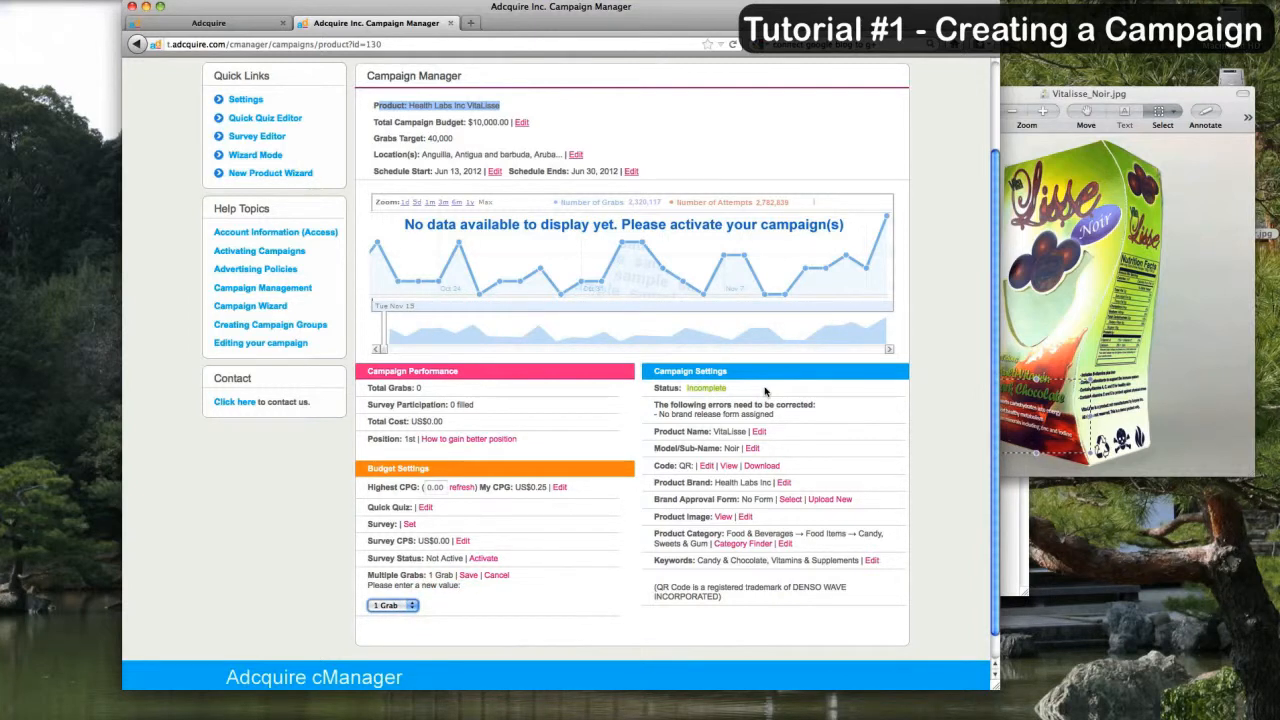
Step: Examine the campaign's status, the listed errors that need correction, and its Brand Approval Form setting
double_click(706, 388)
drag(655, 405, 812, 405)
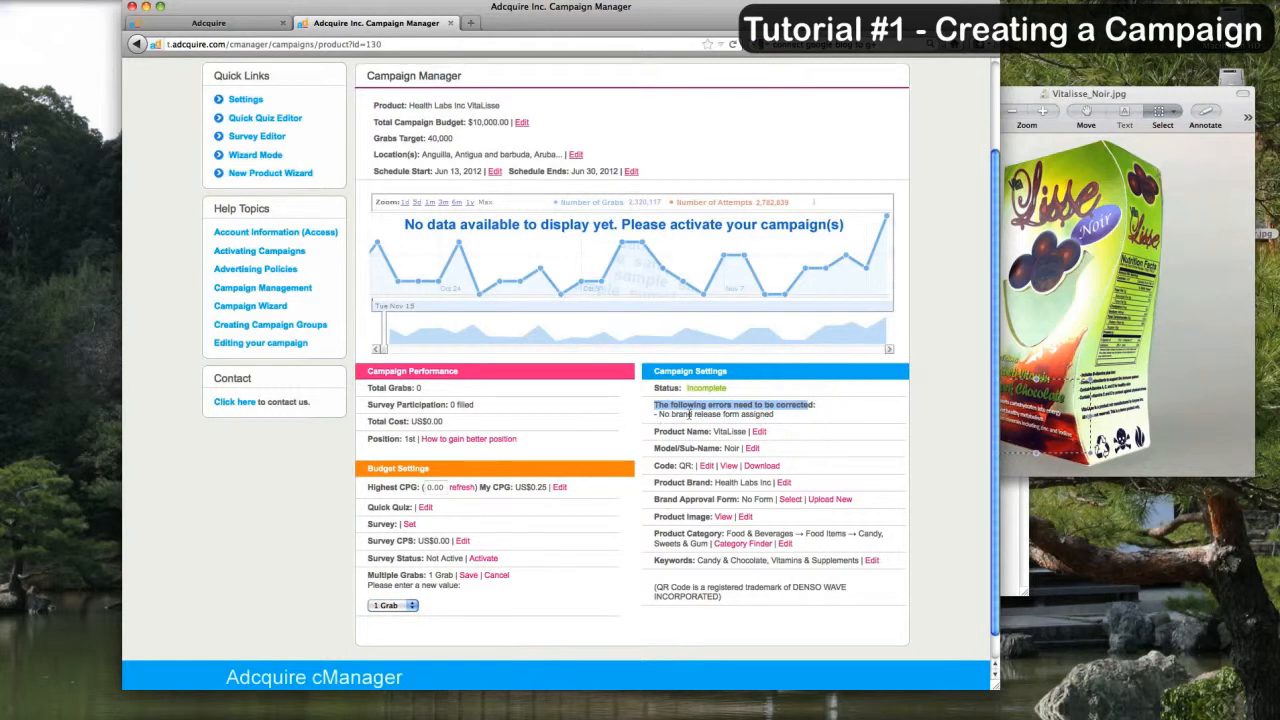
click(670, 418)
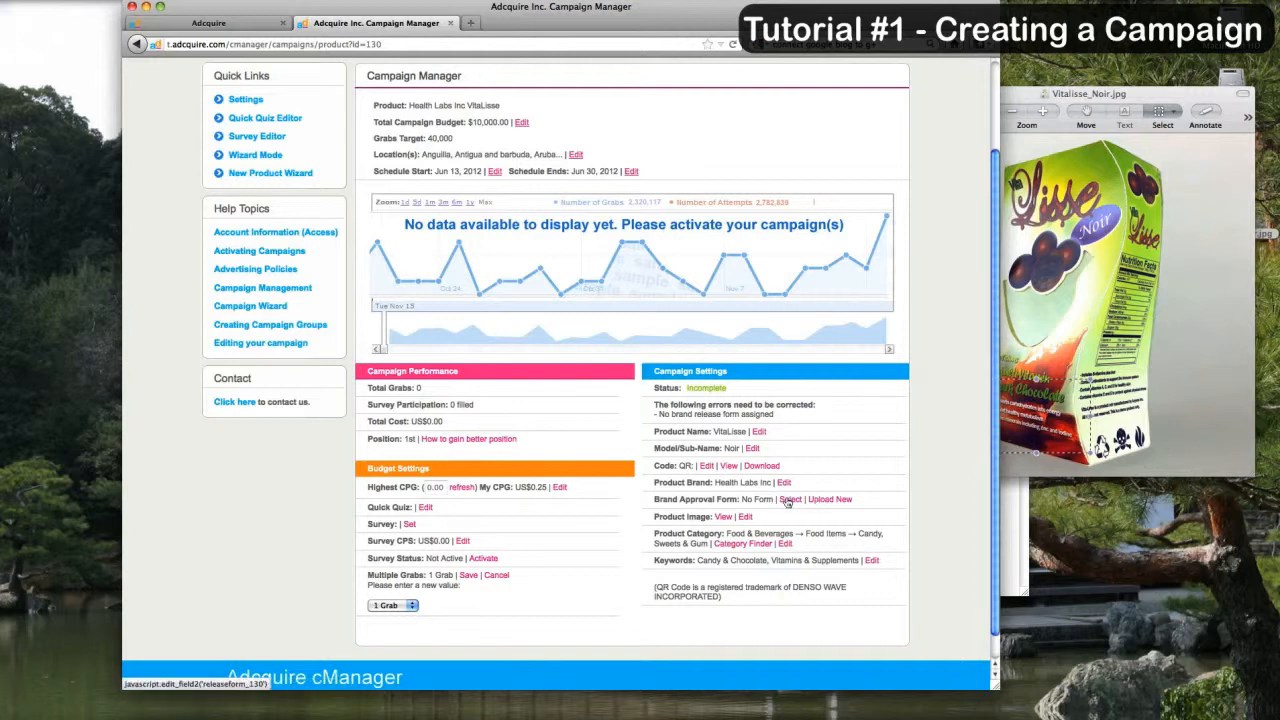
scroll(836, 498, up, 3)
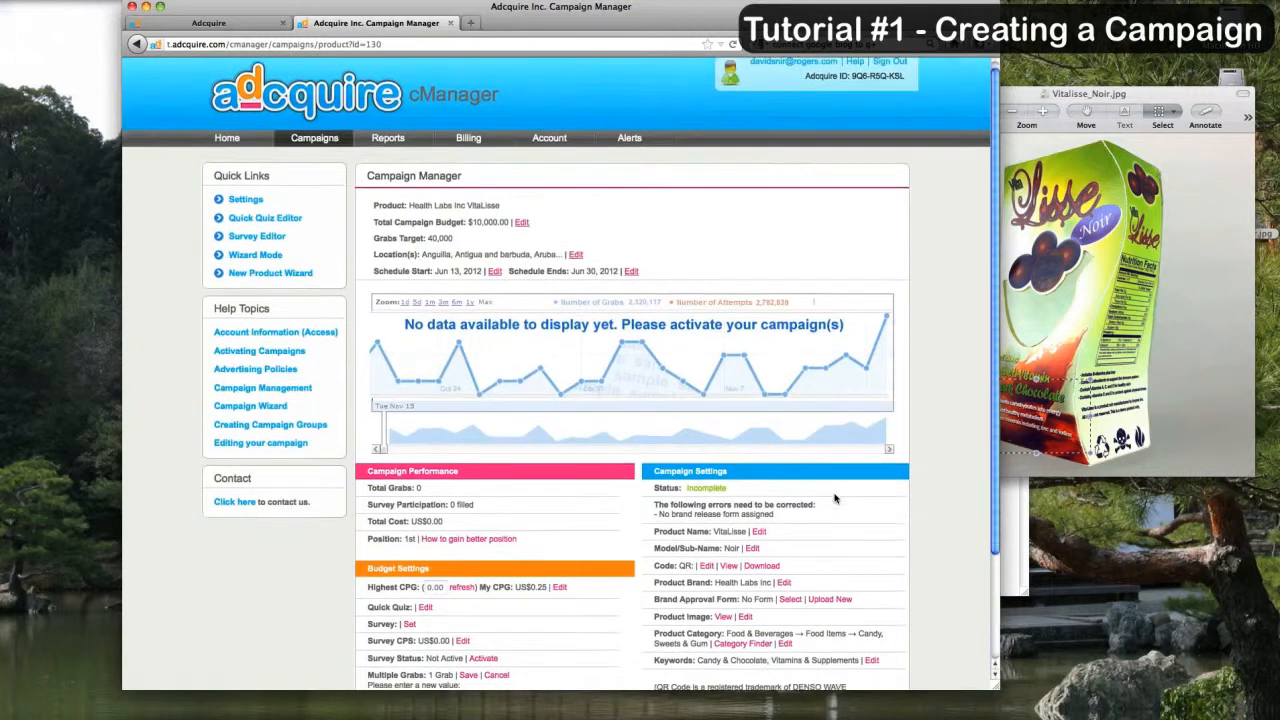
scroll(836, 498, down, 1)
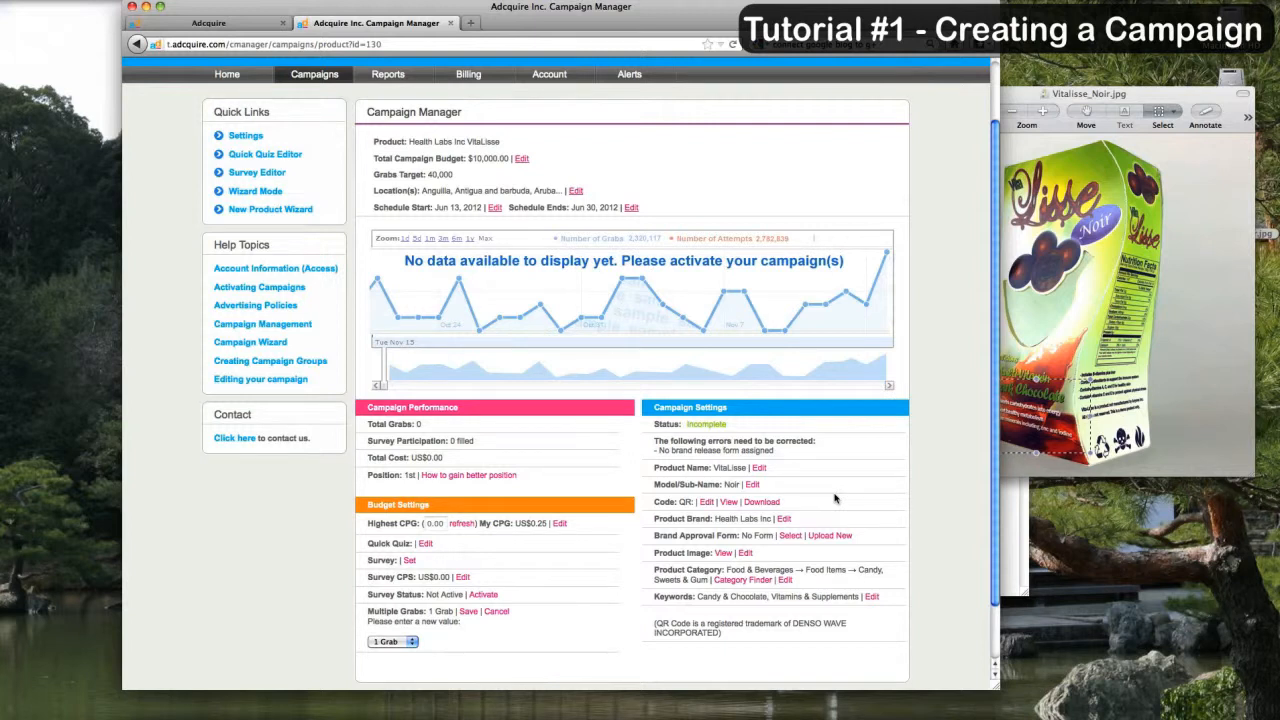
scroll(800, 440, up, 1)
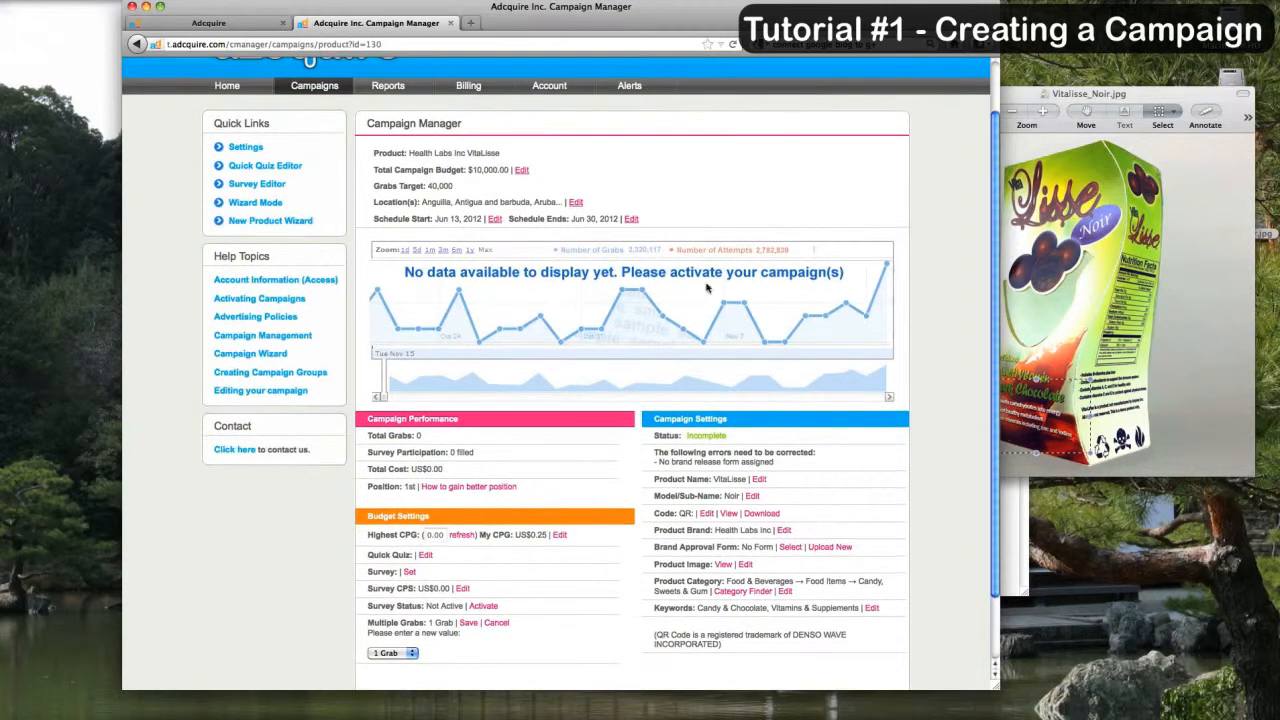
Step: Go to the account's Brand Management page, download the brand approval form, and open the PDF in Preview
click(549, 86)
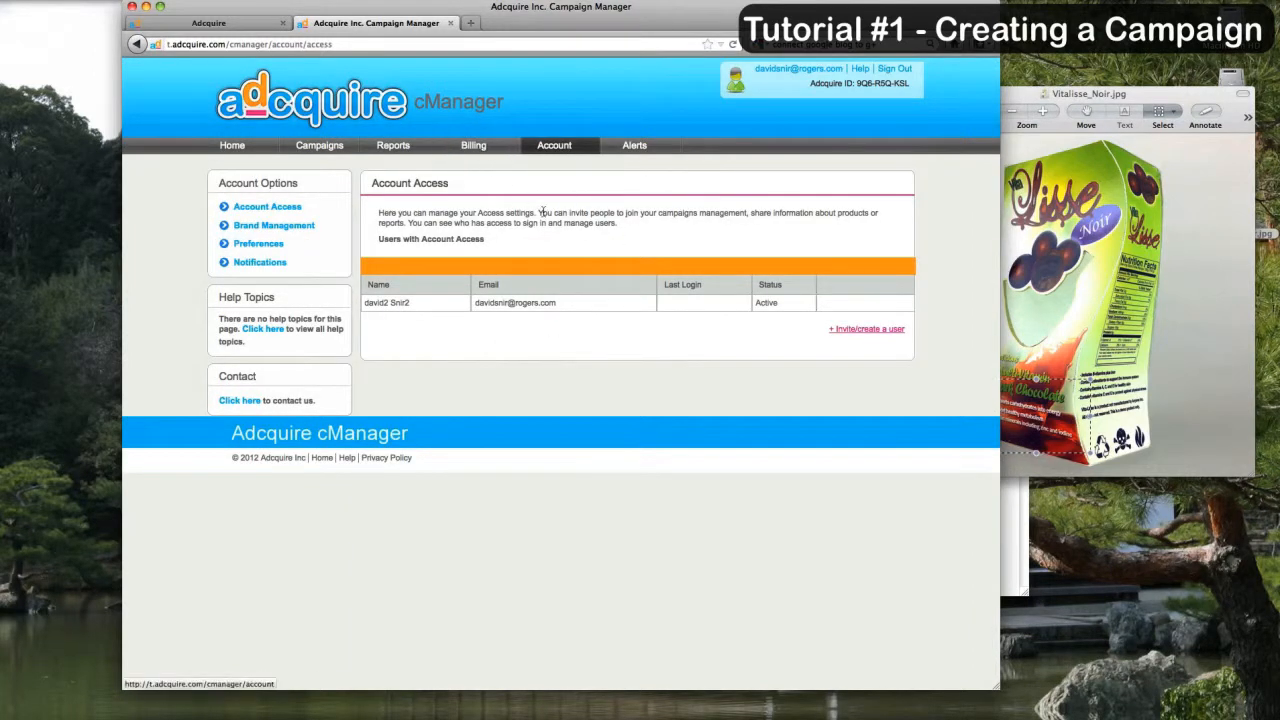
click(290, 226)
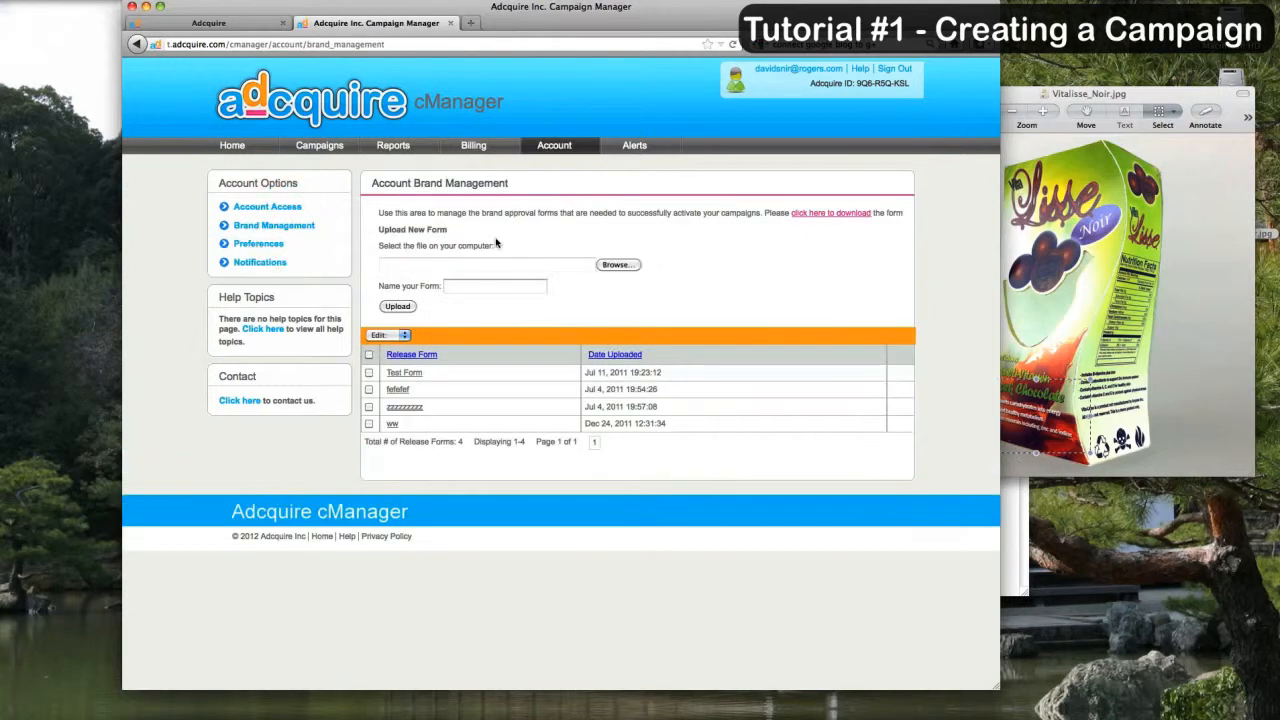
click(847, 214)
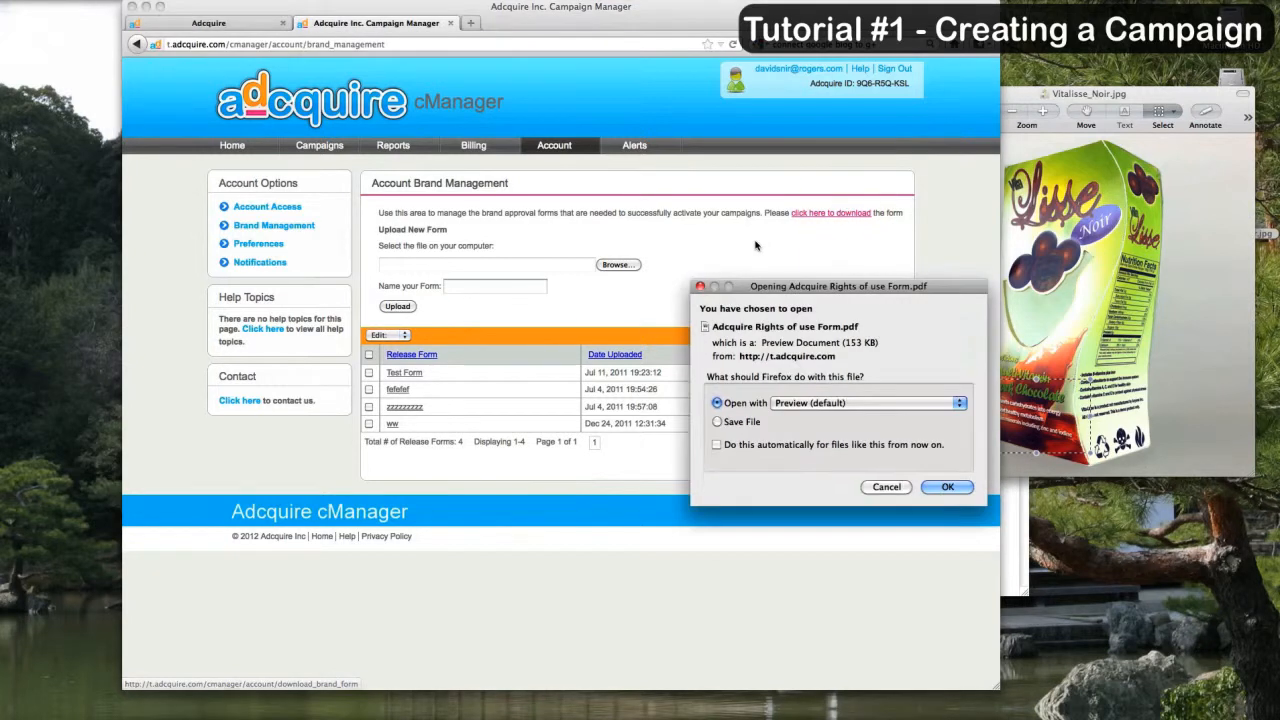
click(935, 486)
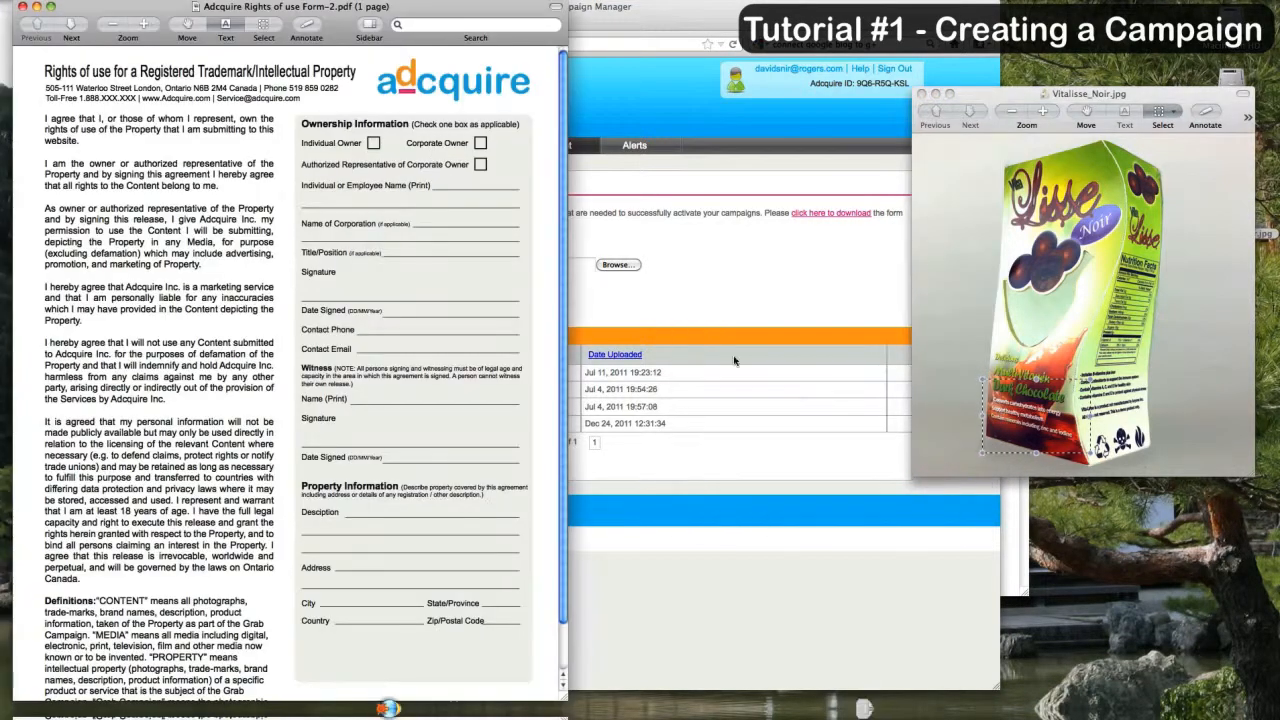
Step: Read through the rights of use form's agreement text and its ownership, witness and property fields, and close the document
drag(181, 7, 468, 11)
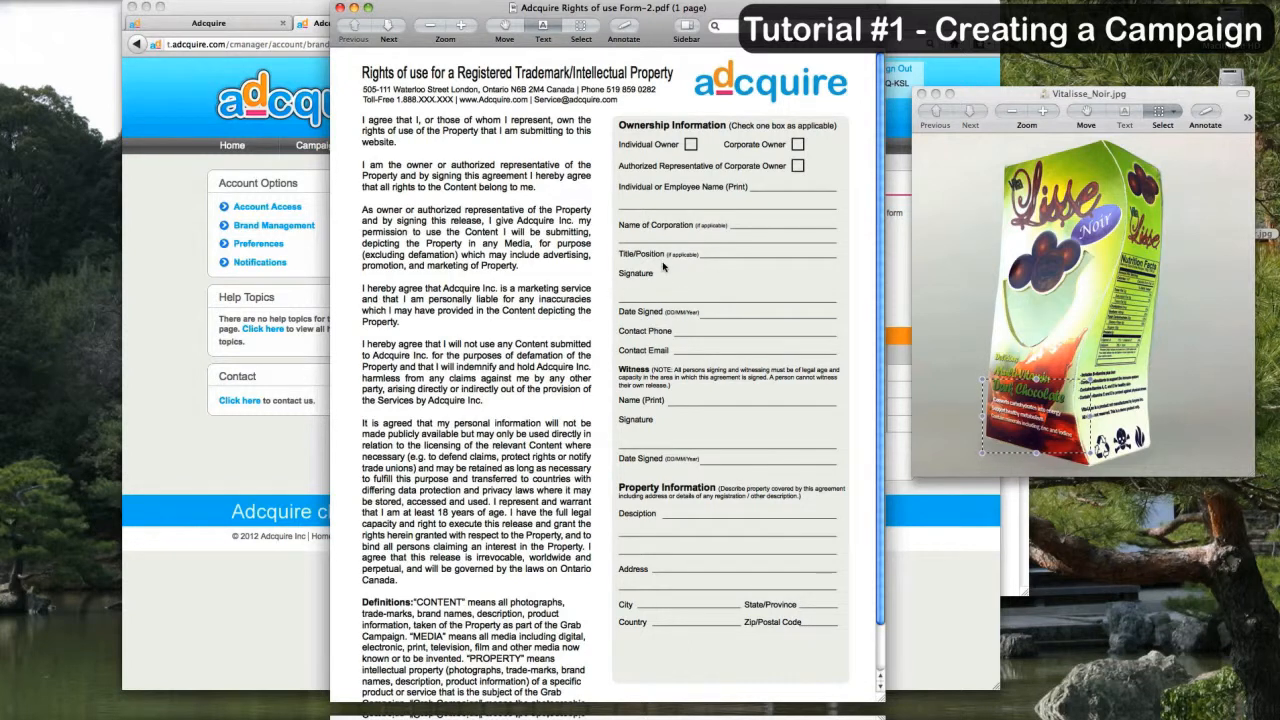
scroll(694, 354, down, 1)
scroll(694, 354, down, 1)
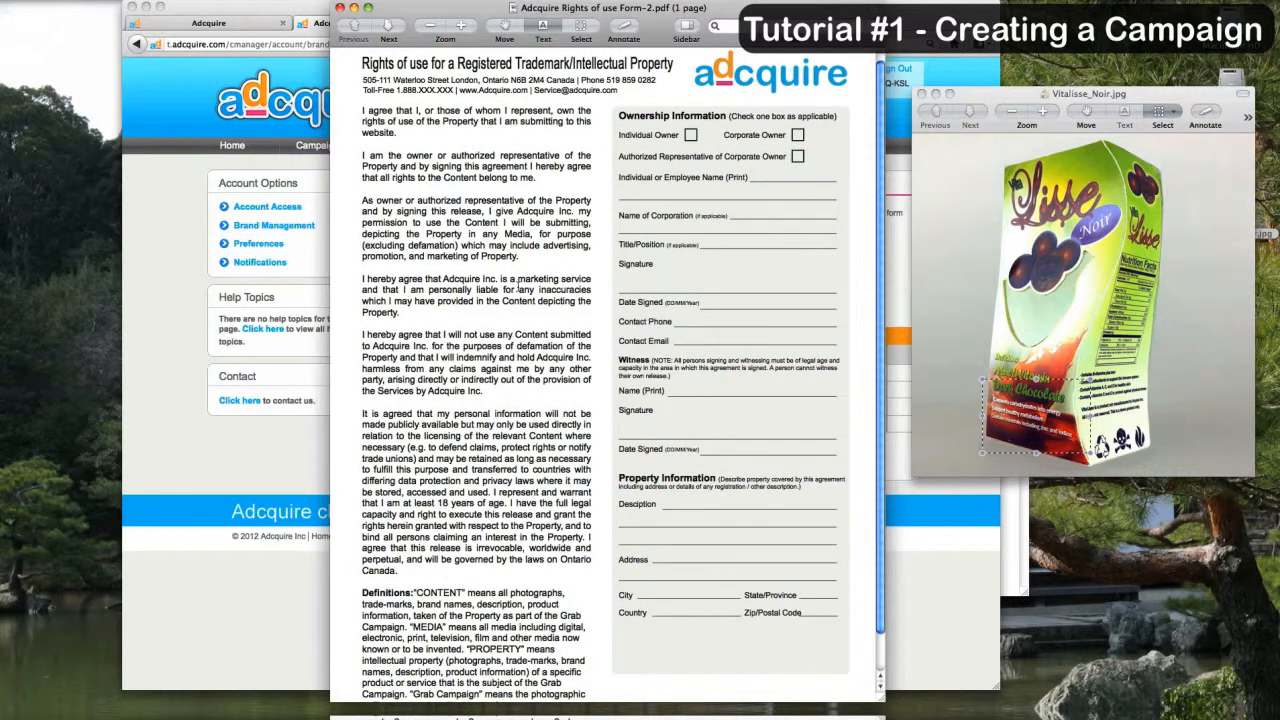
scroll(458, 350, down, 3)
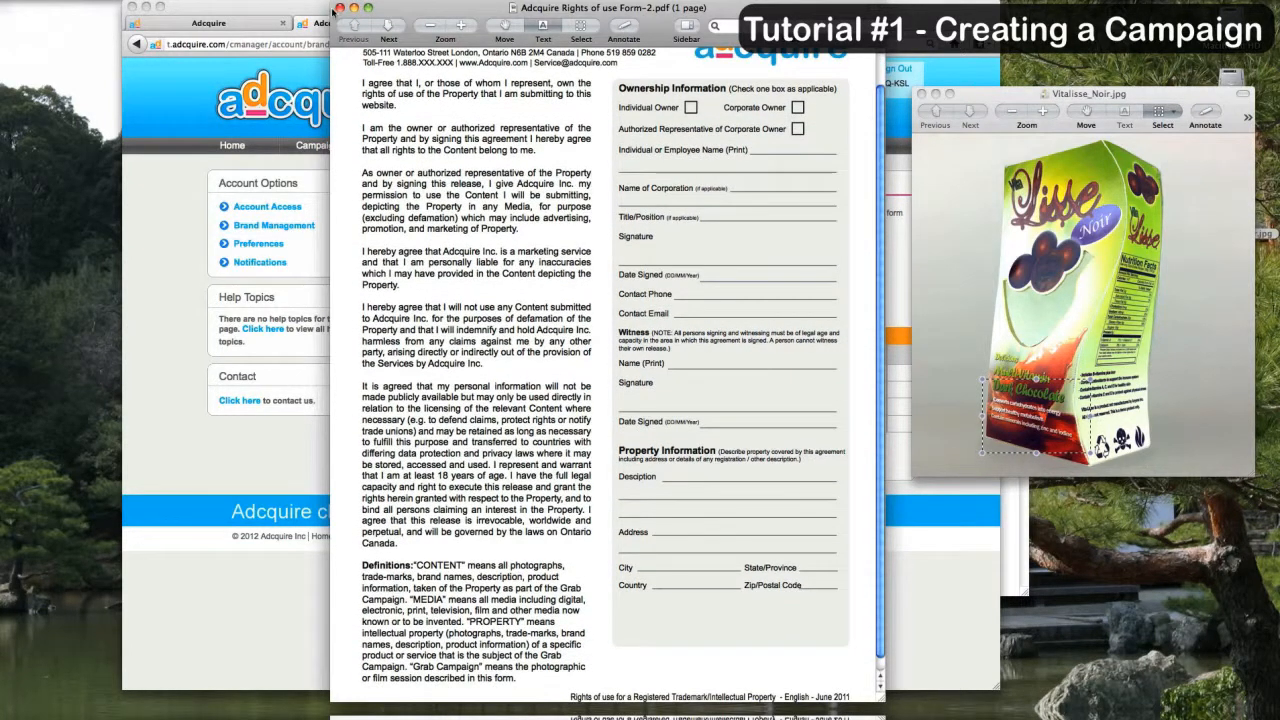
click(340, 8)
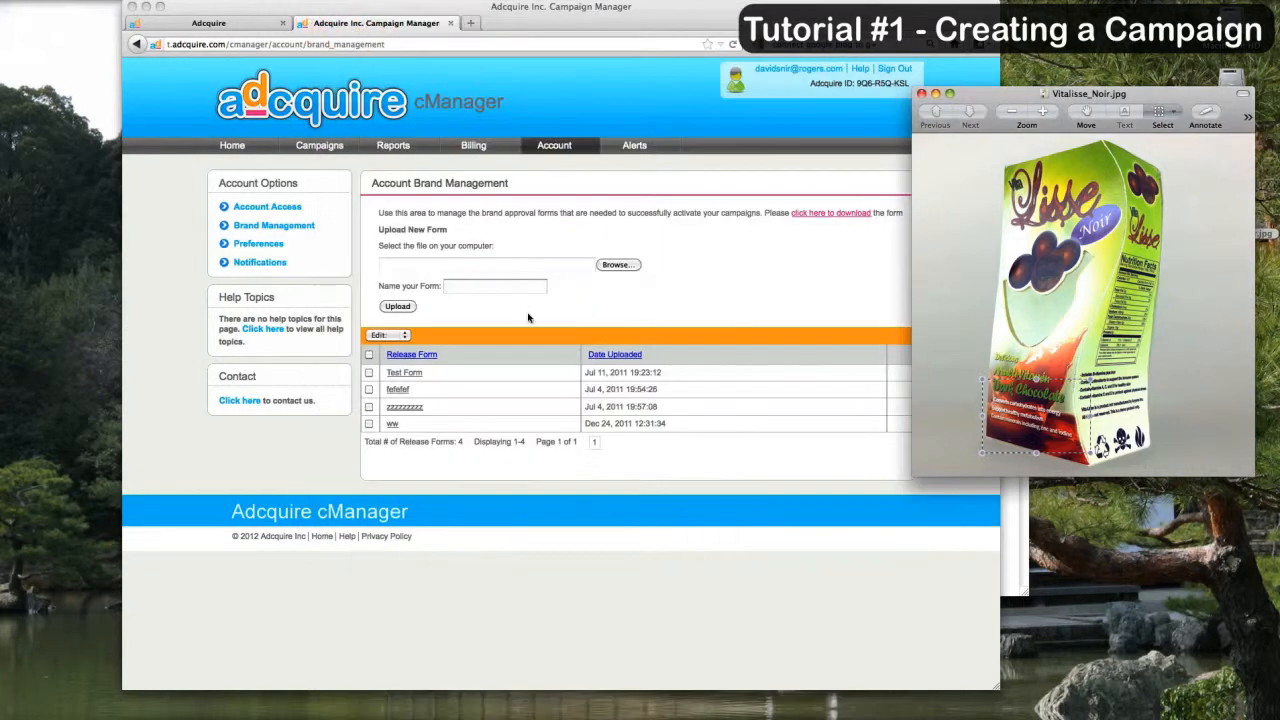
Step: Return to Brand Management and inspect the file selection and form name fields for uploading a new form, cancelling the file selection
click(320, 146)
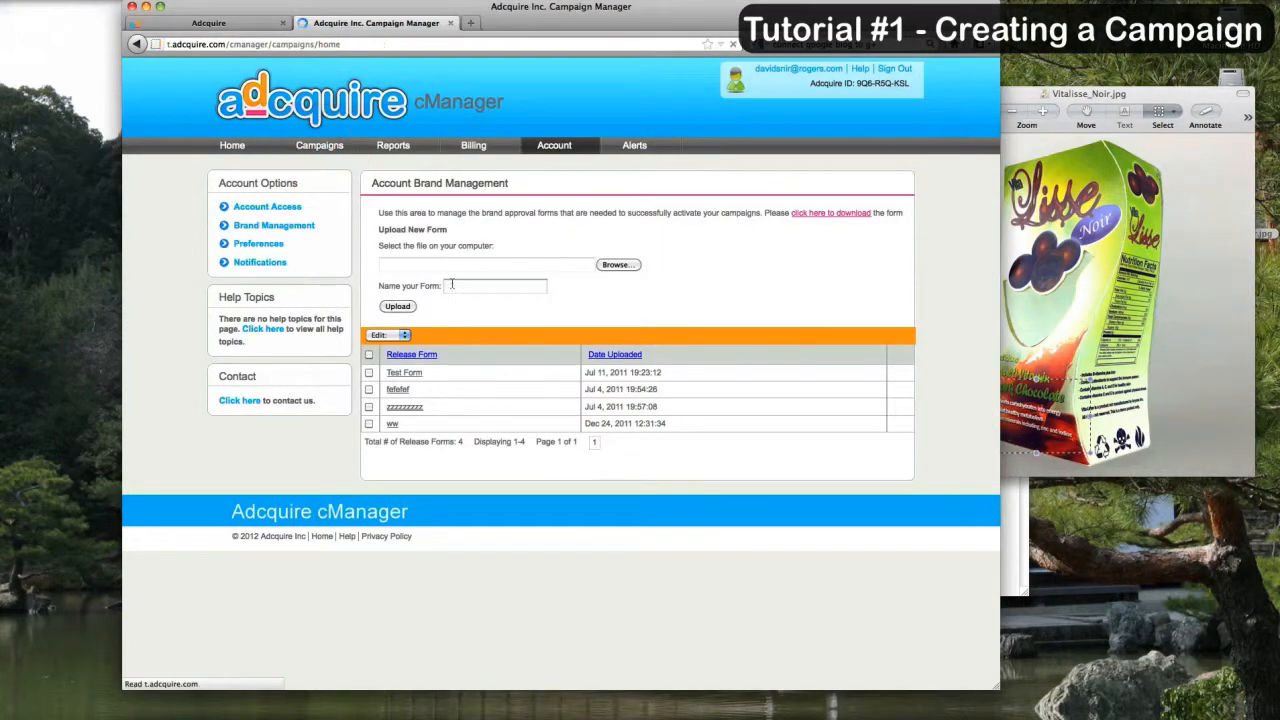
click(549, 146)
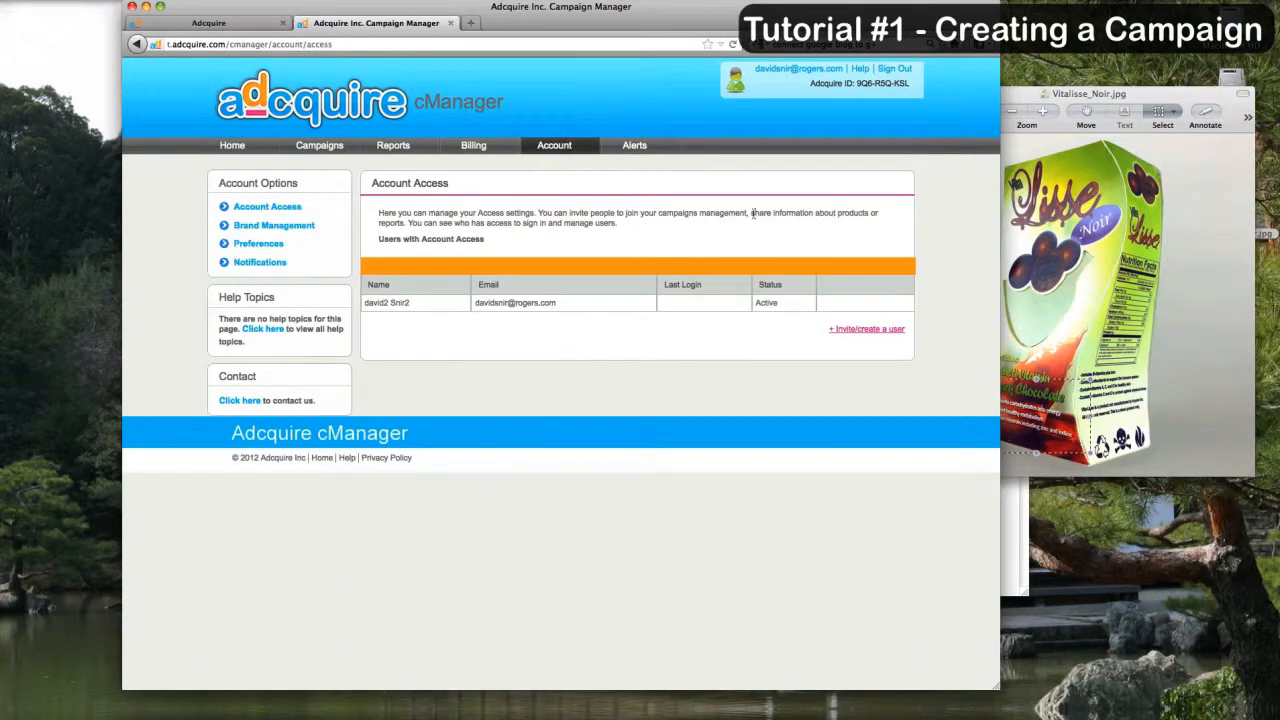
click(262, 228)
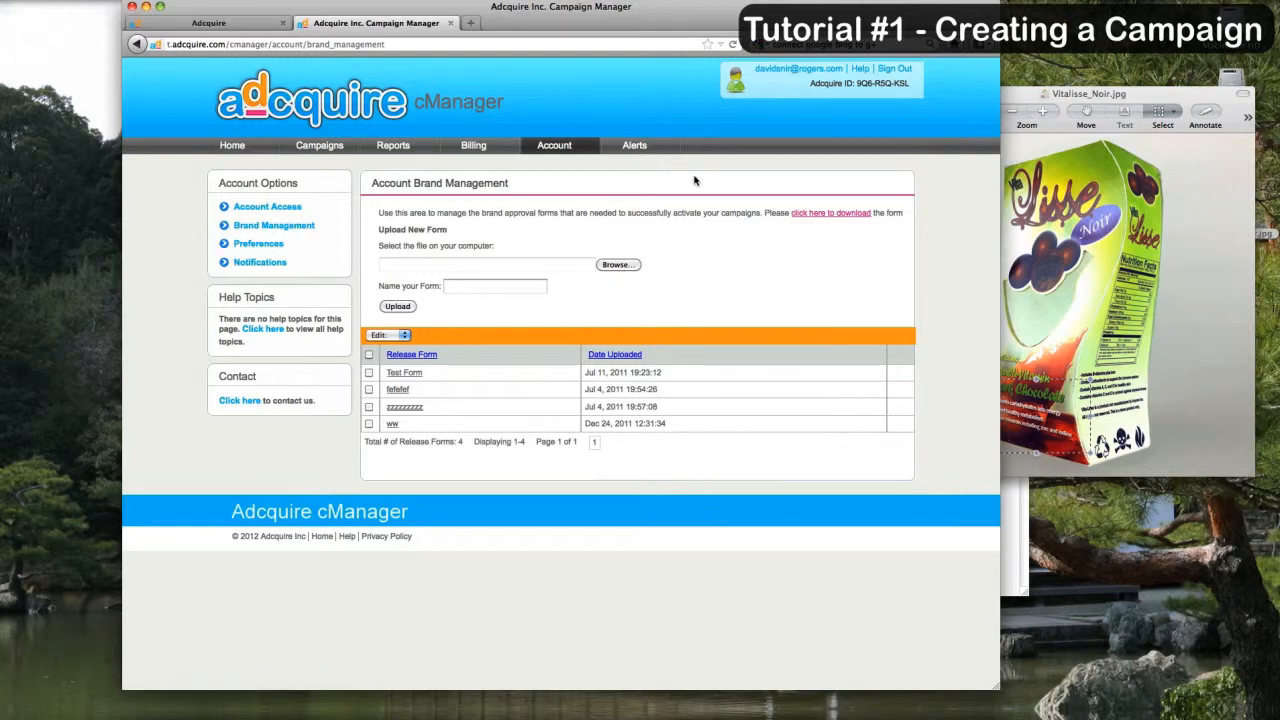
click(617, 267)
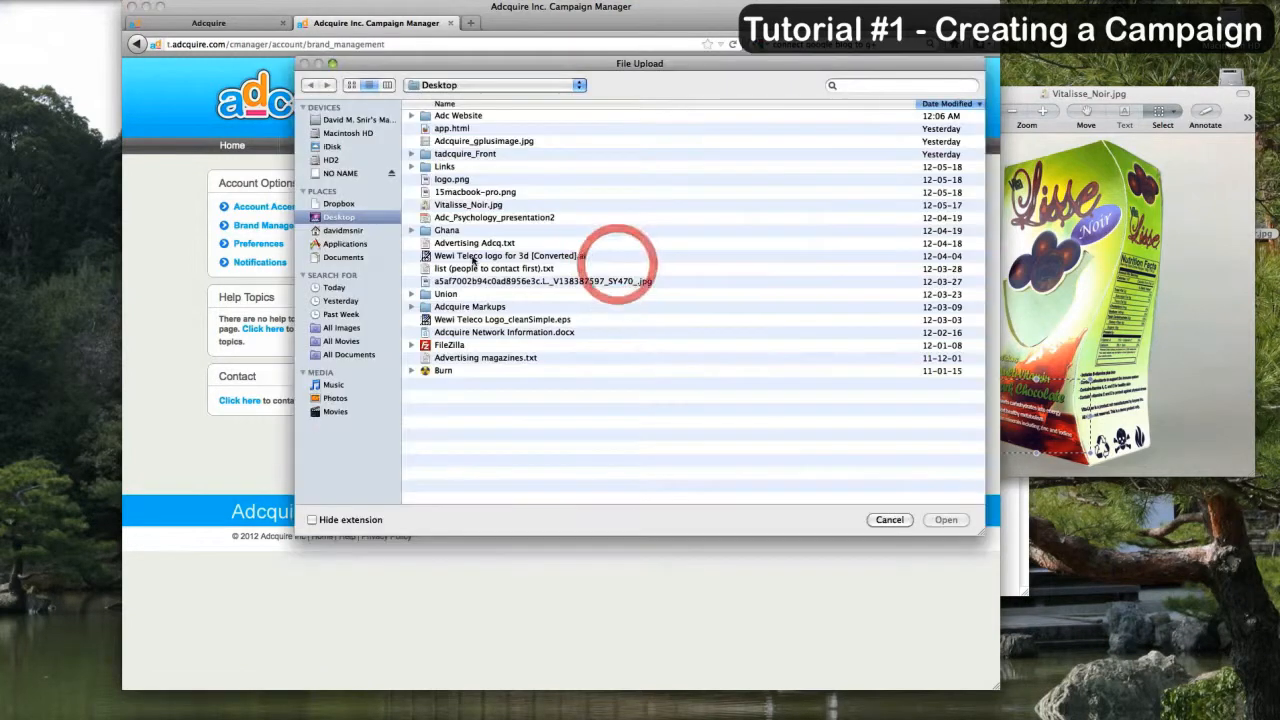
click(893, 519)
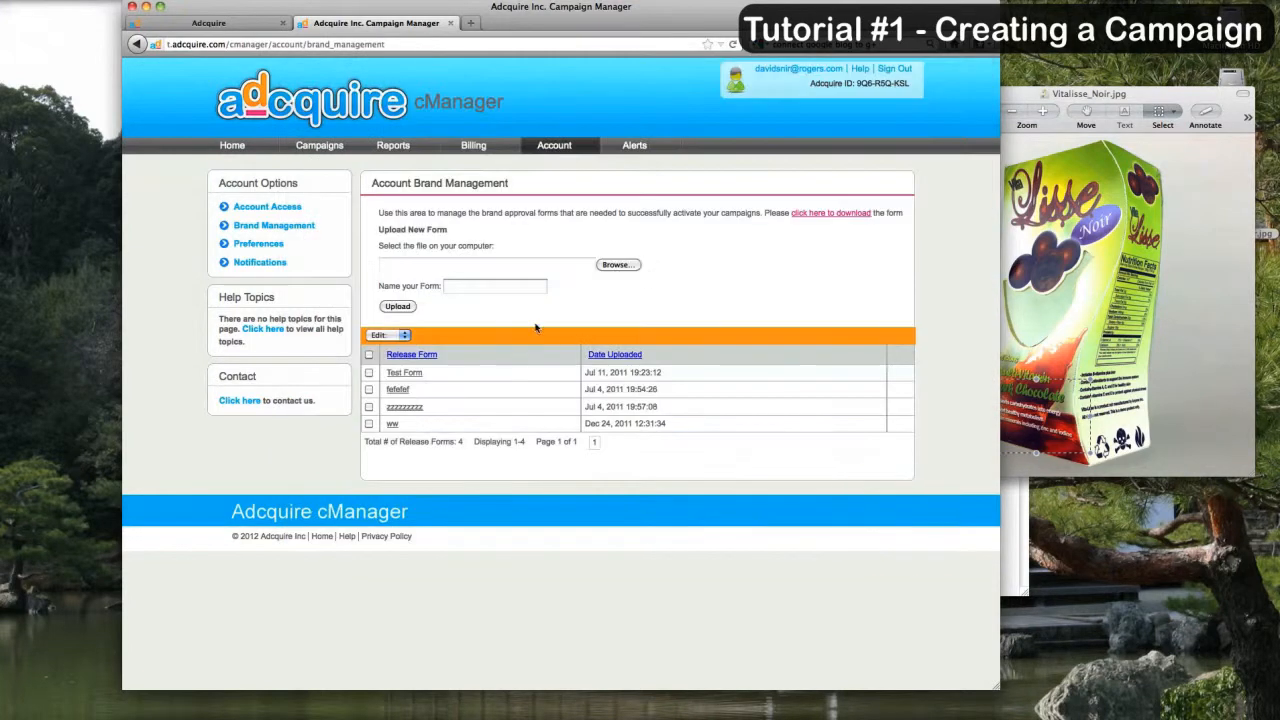
click(495, 287)
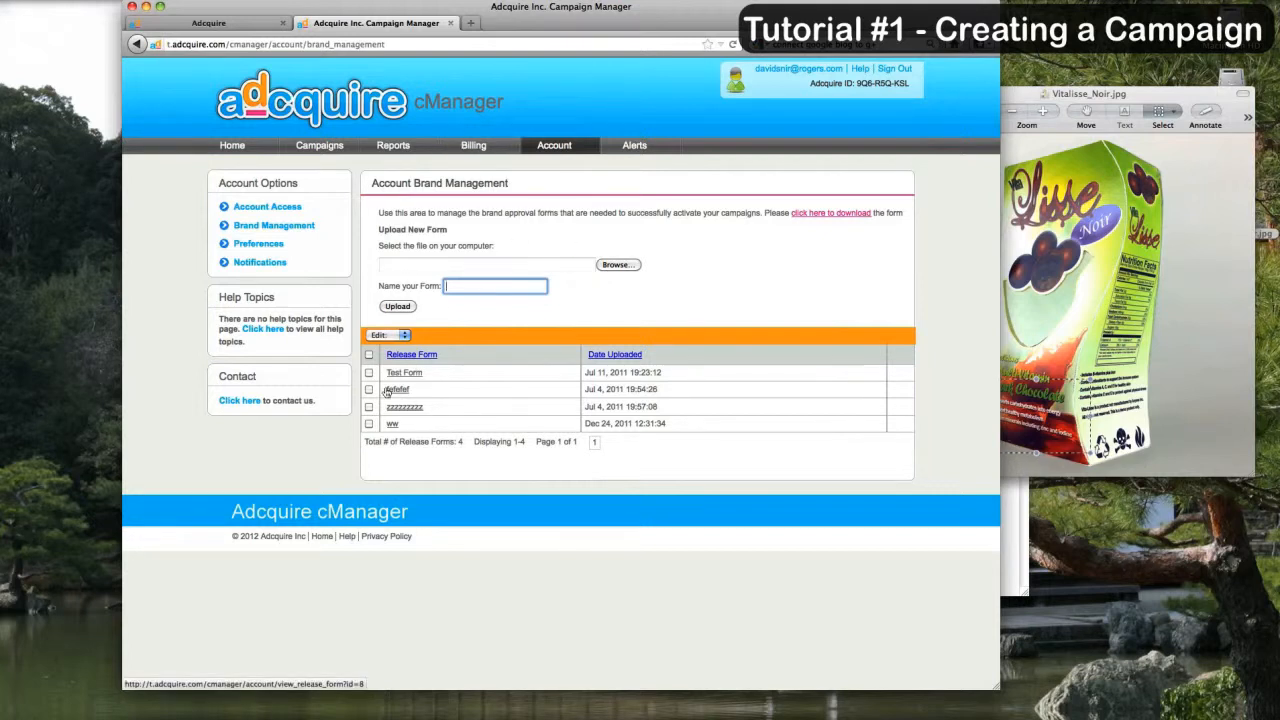
Step: In the VitaLisse campaign's settings, assign Test Form as the brand approval form, save it, and reload the page to check the campaign status
click(319, 145)
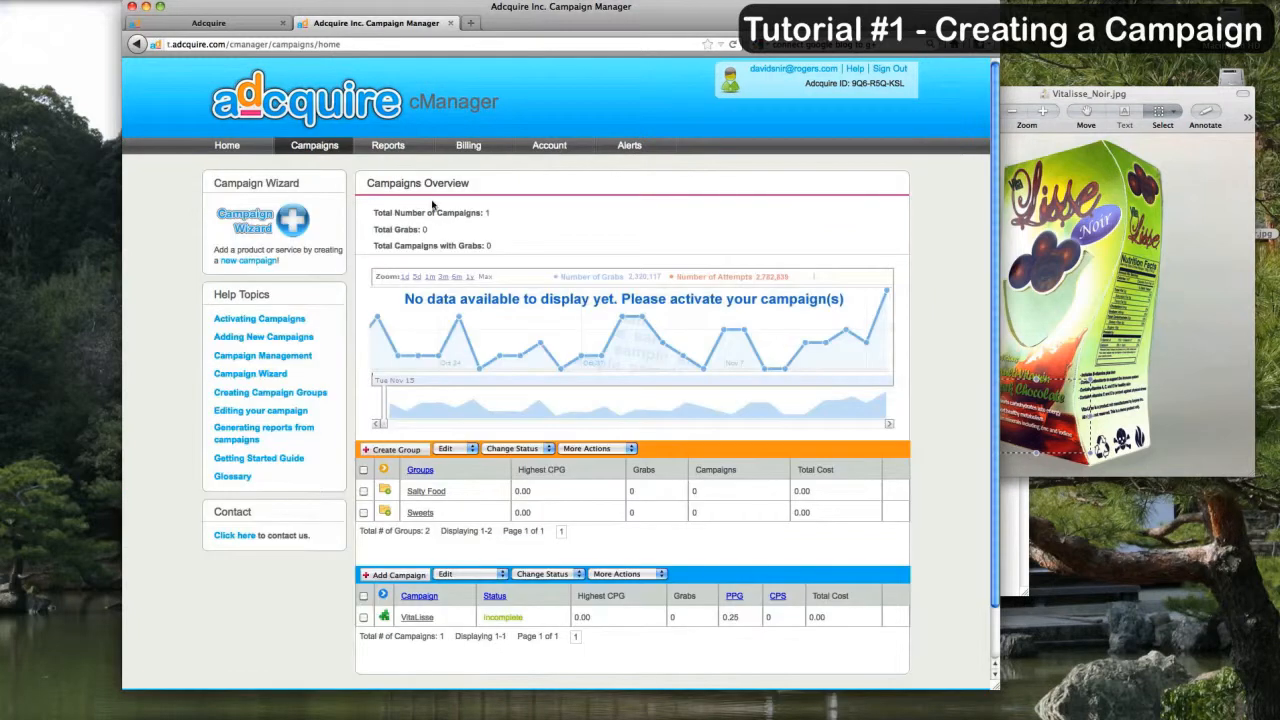
click(417, 617)
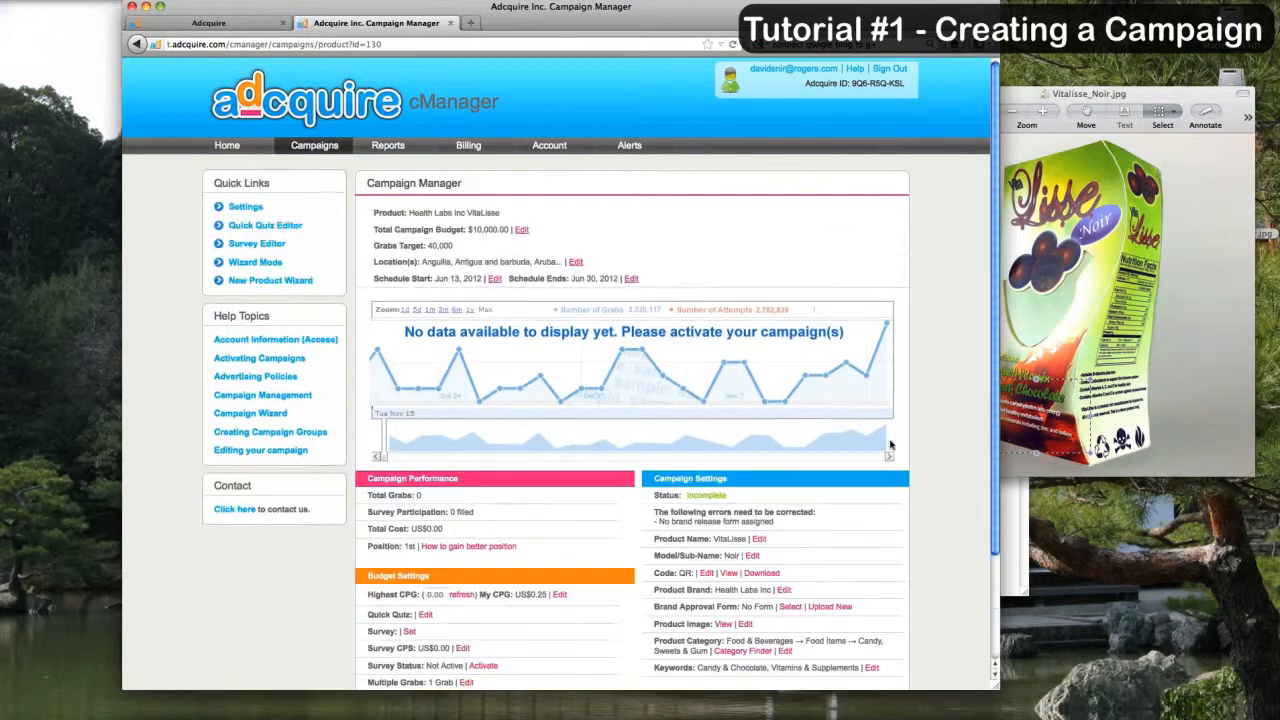
scroll(890, 445, down, 3)
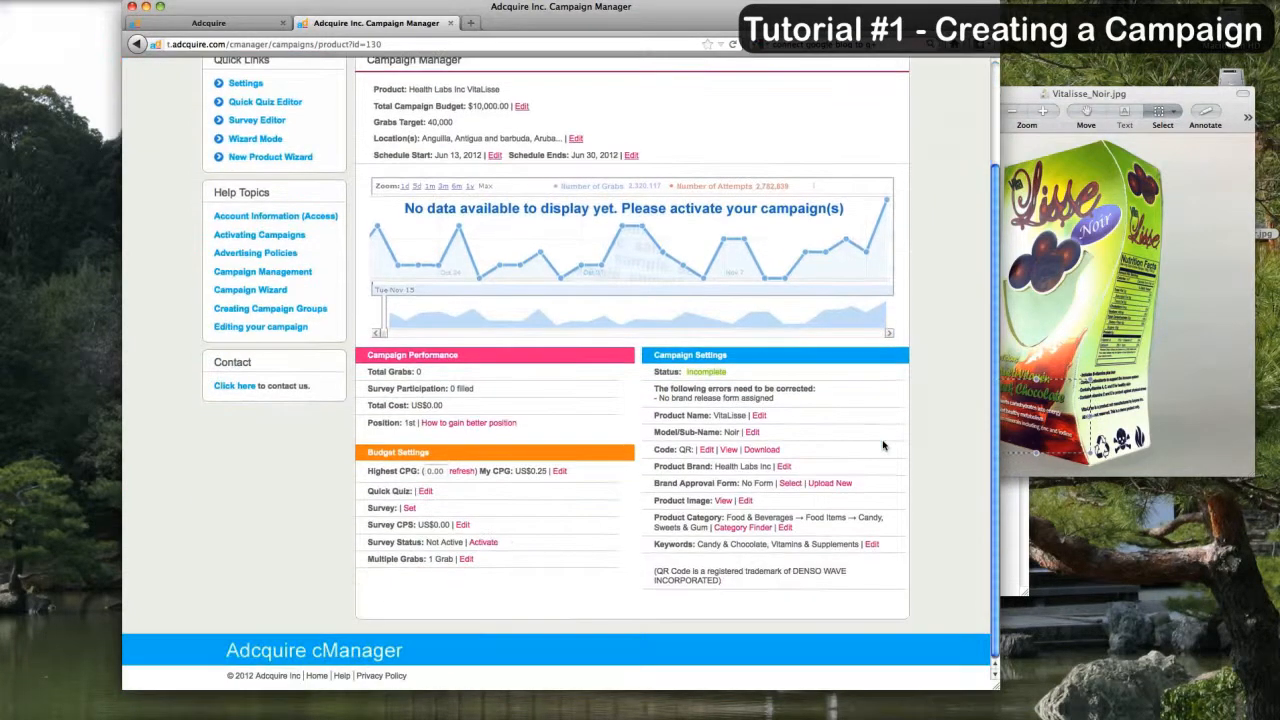
click(790, 484)
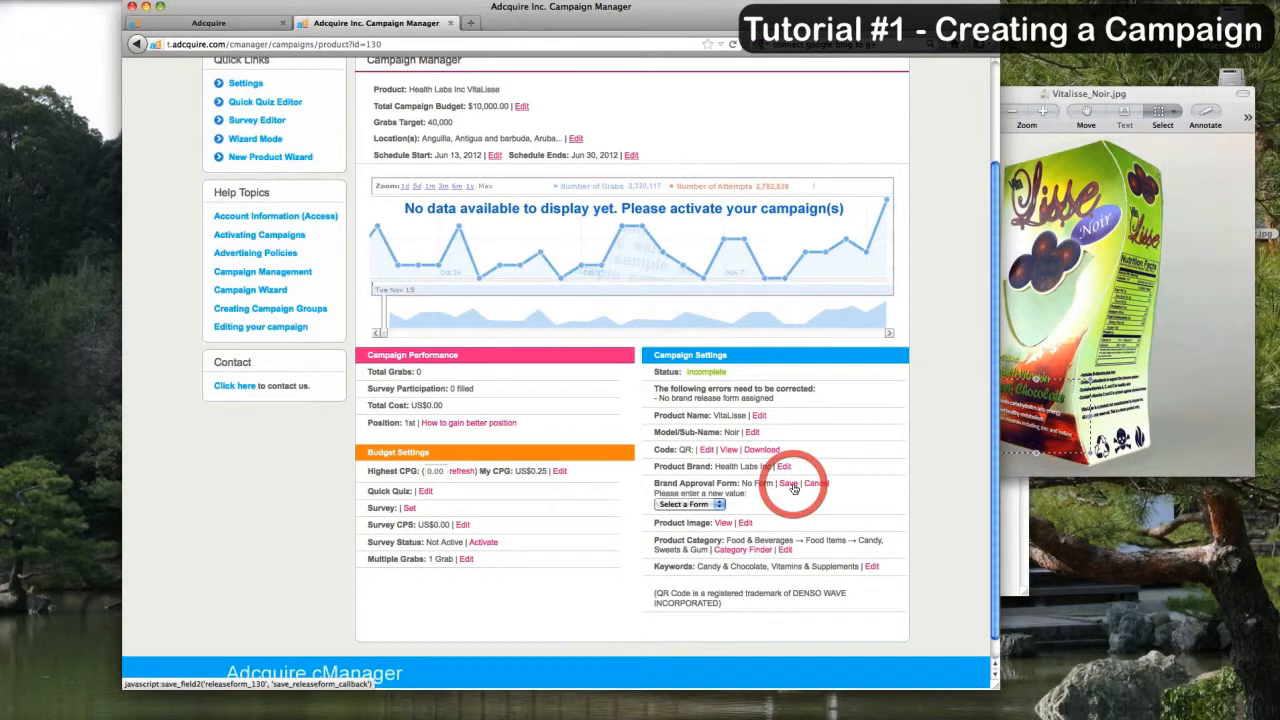
click(705, 505)
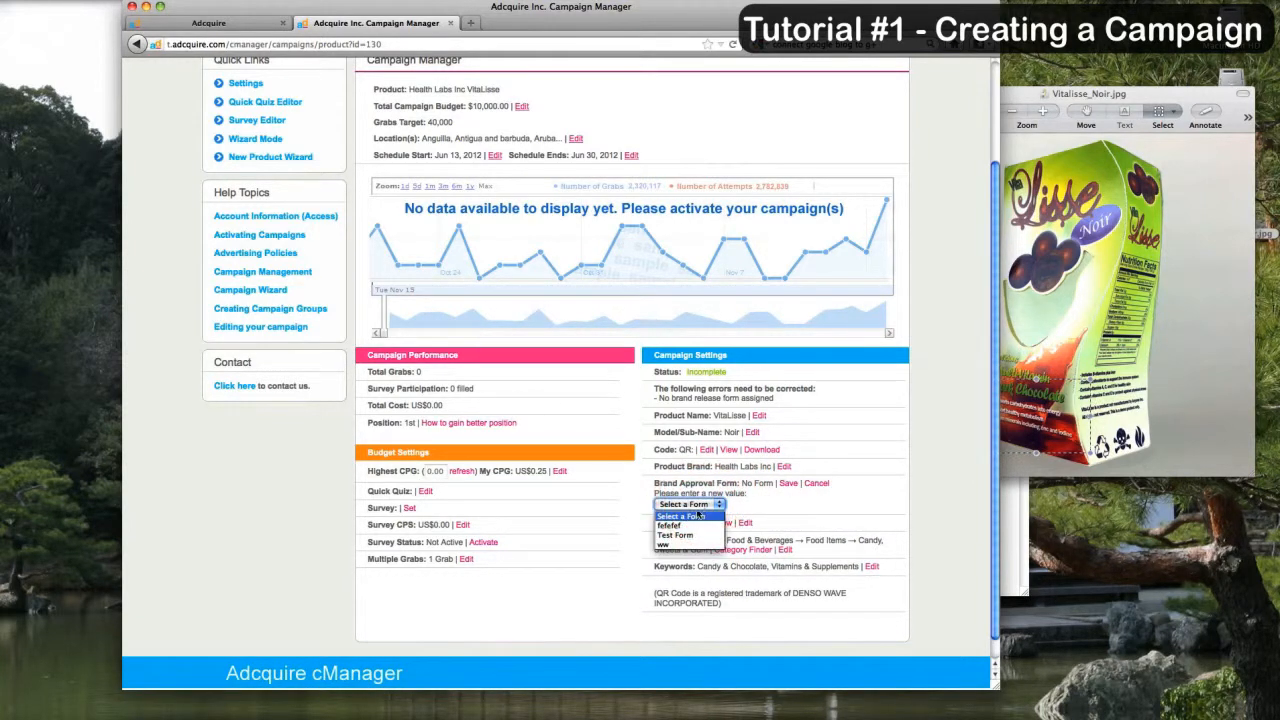
click(688, 530)
click(788, 483)
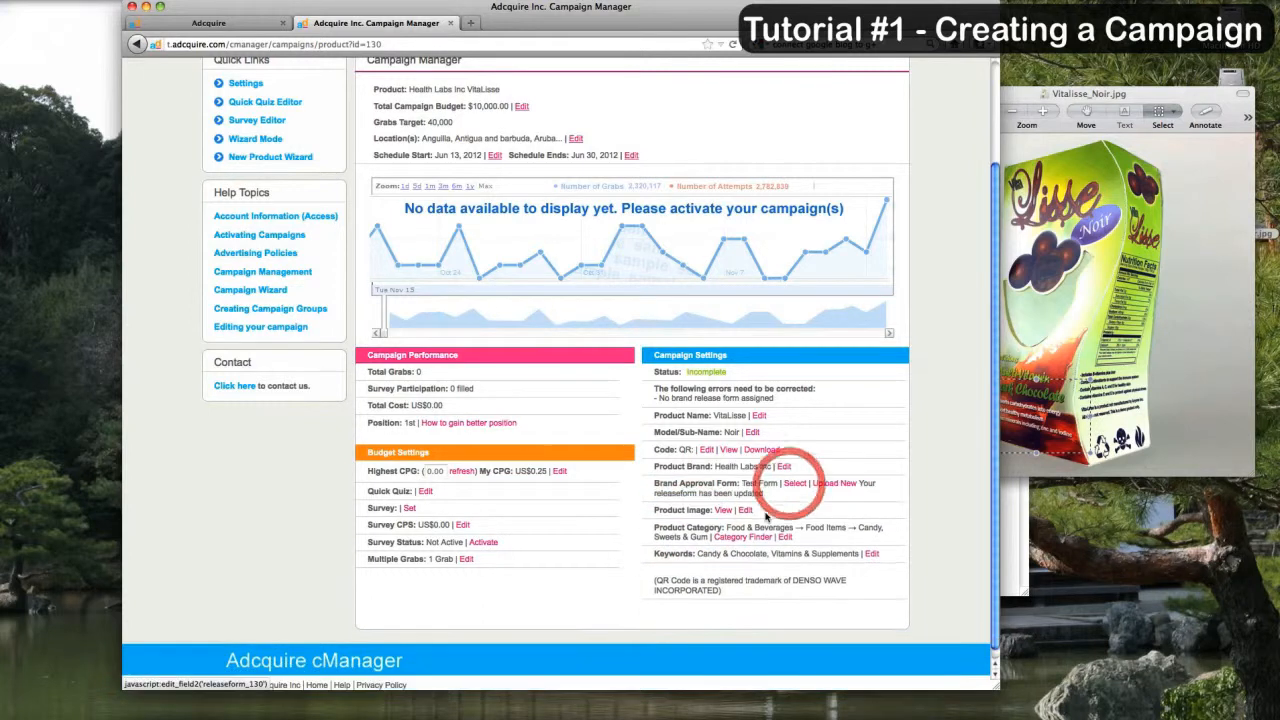
click(733, 45)
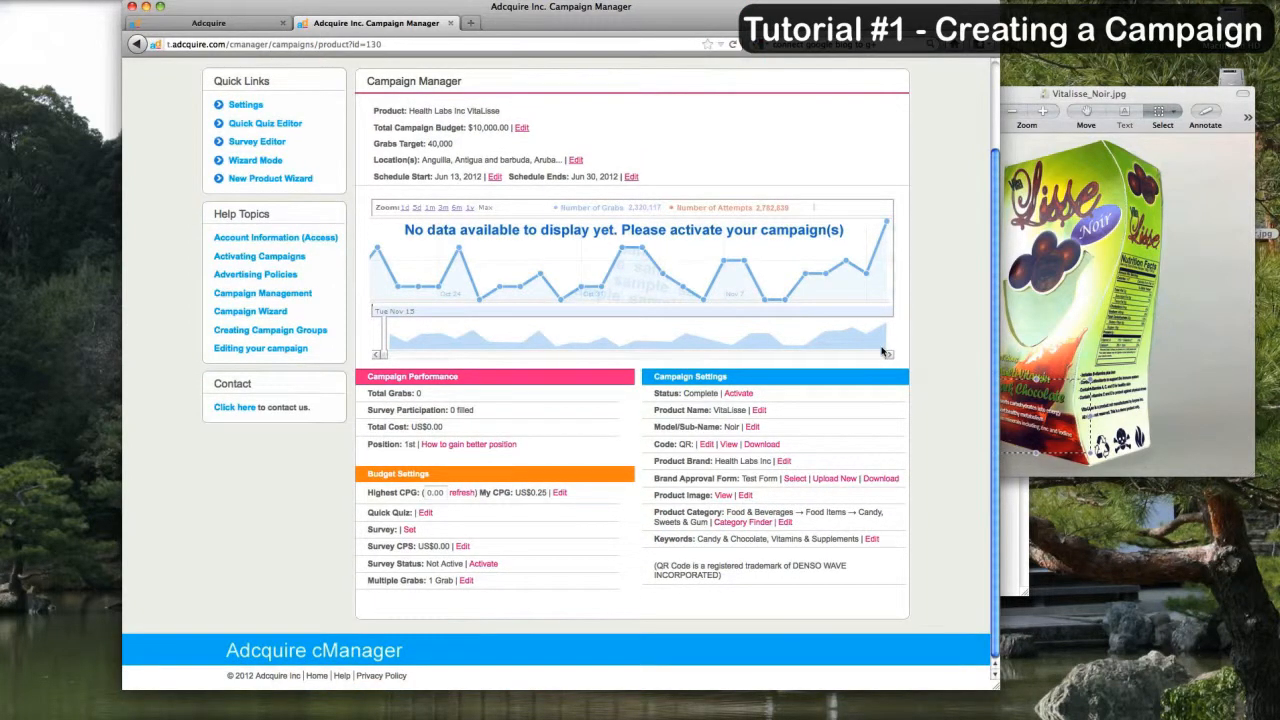
drag(685, 393, 720, 393)
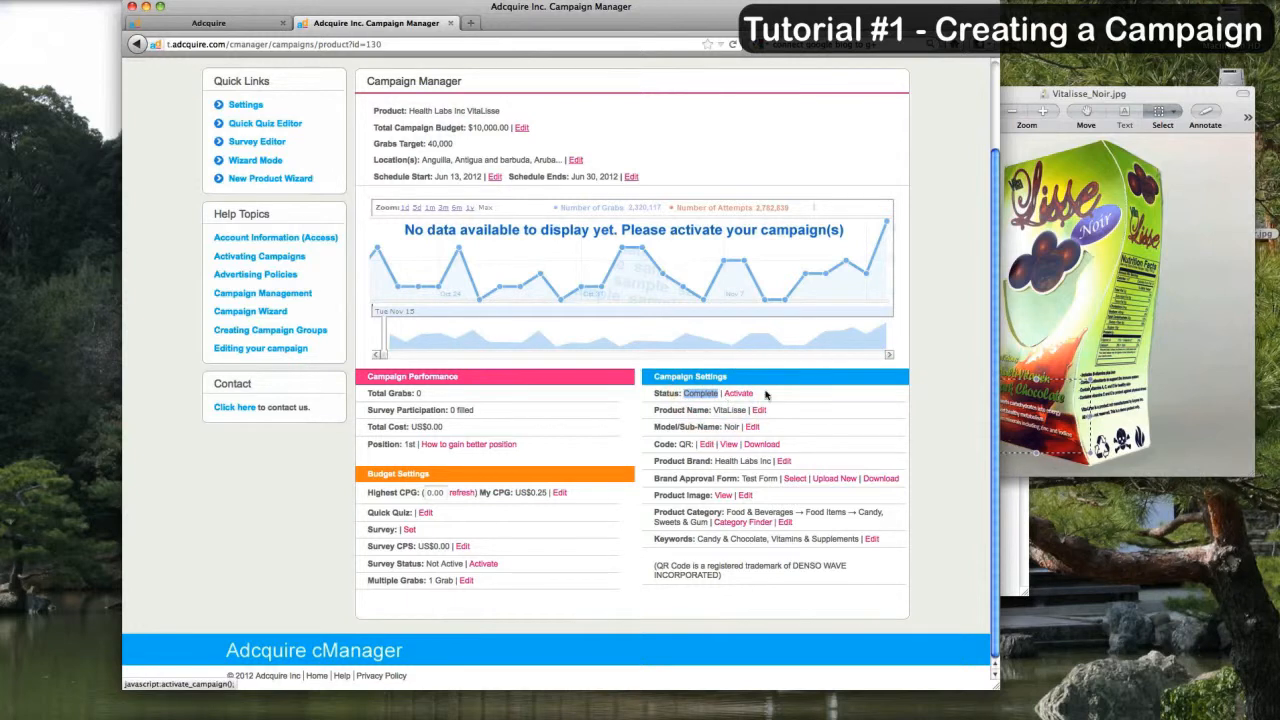